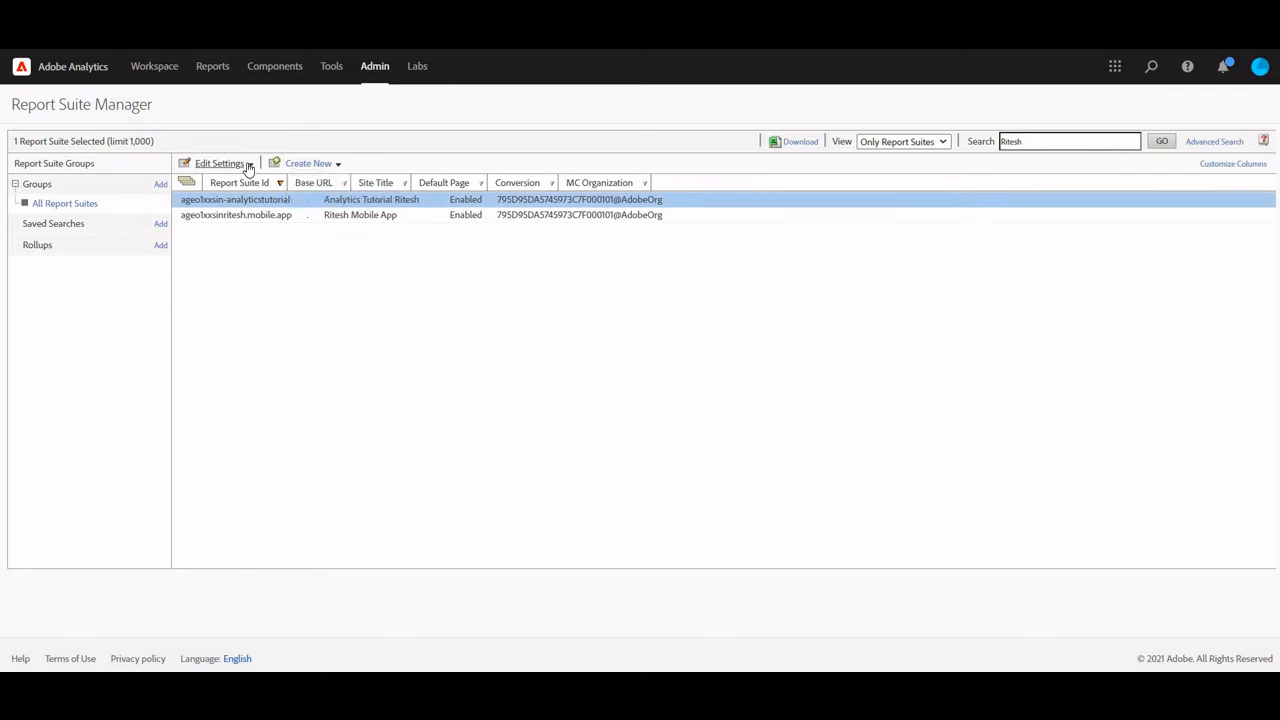
Enable Transaction ID Storage in the selected report suite's General Account Settings and save the settings
left_click(248, 164)
mouse_move(248, 181)
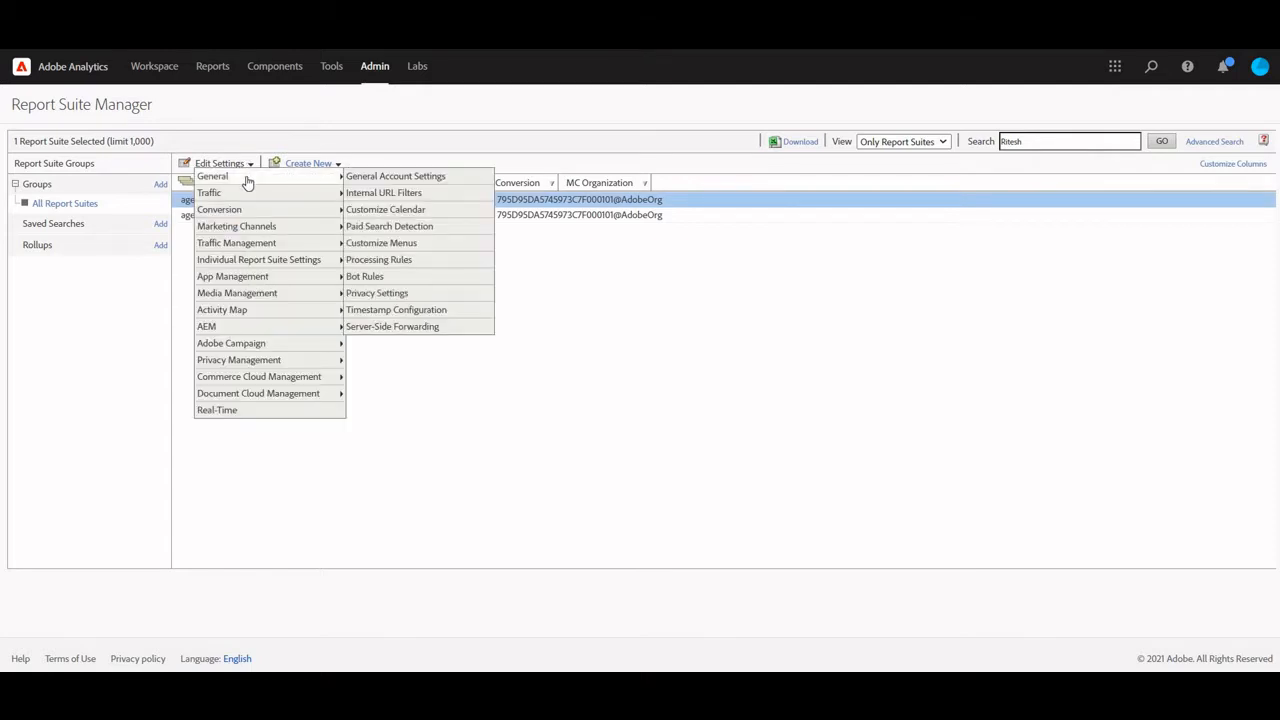
left_click(400, 178)
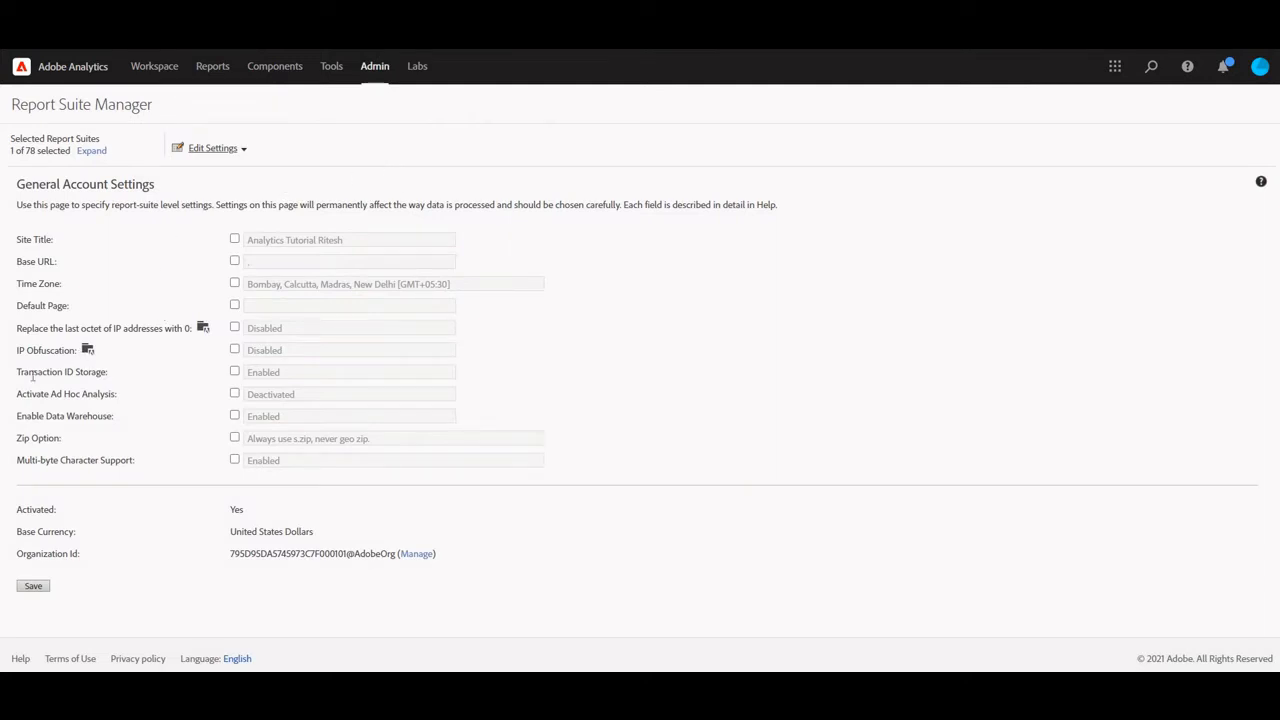
left_click(236, 372)
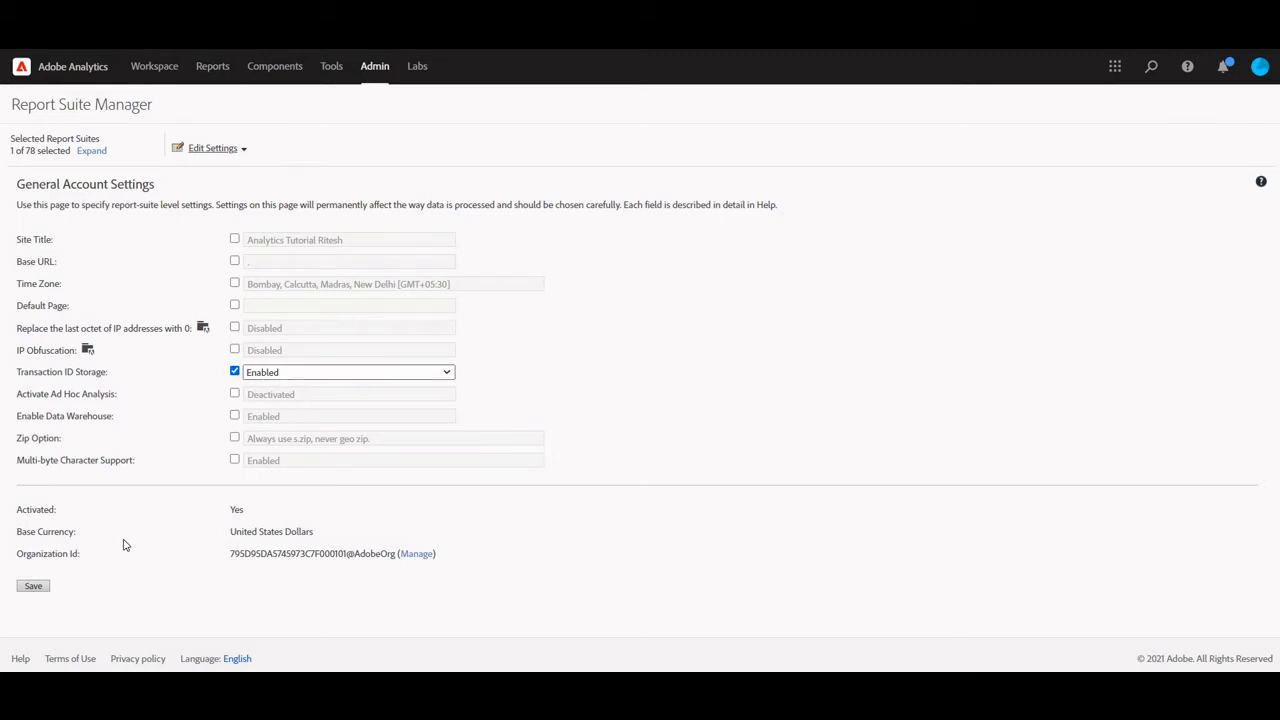
left_click(40, 589)
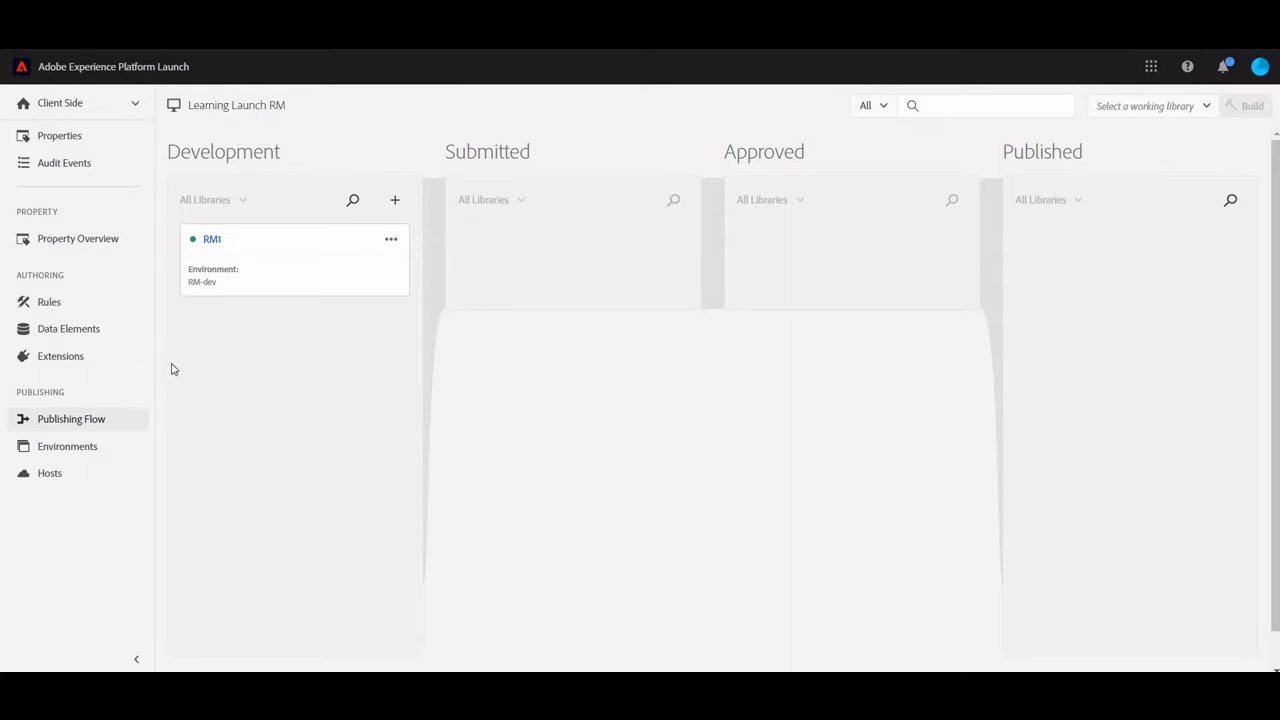
List the data elements in Adobe Experience Platform Launch, and examine the cartdID, zip and state properties of cartInfo in myanalyticshome.html in the text editor
left_click(72, 334)
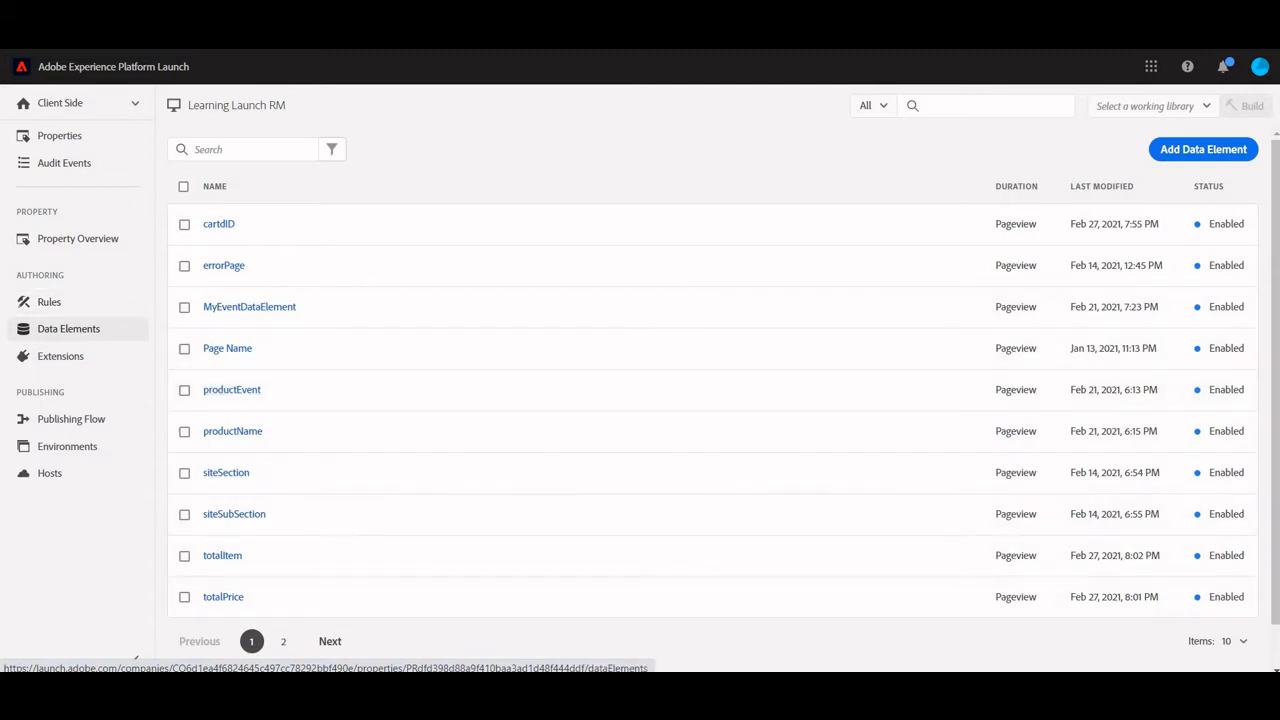
key("alt+Tab")
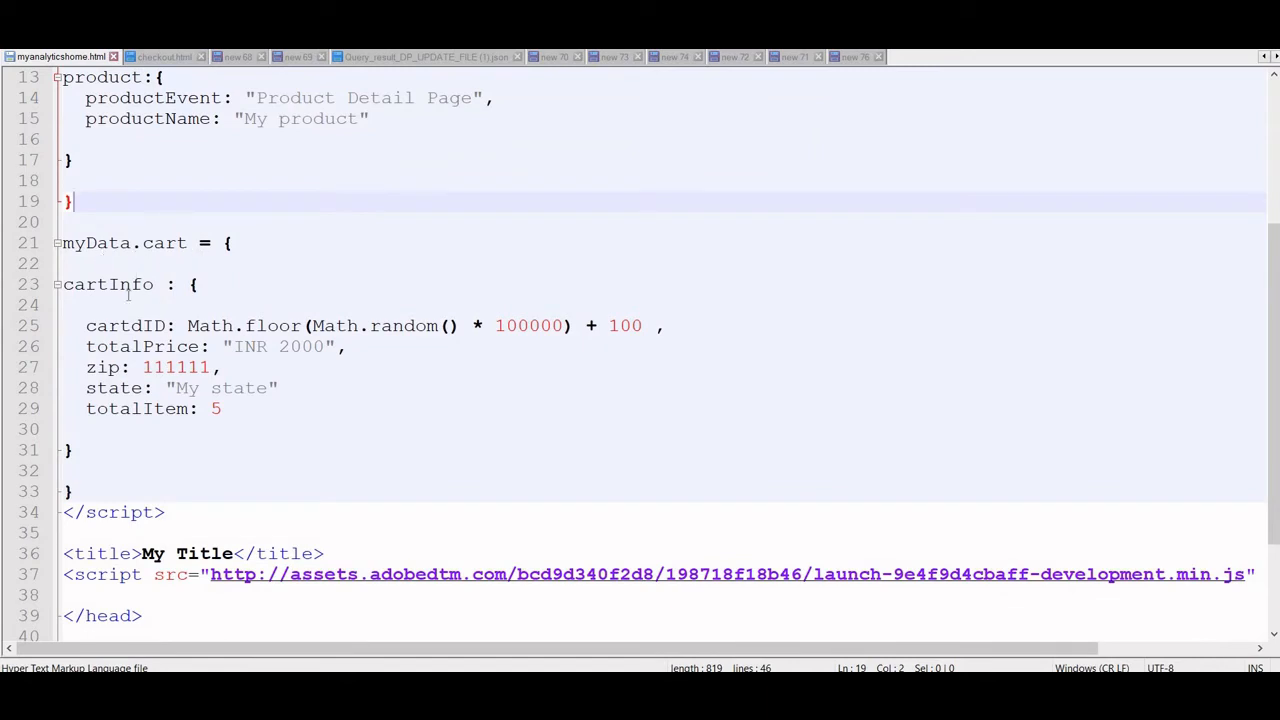
double_click(110, 284)
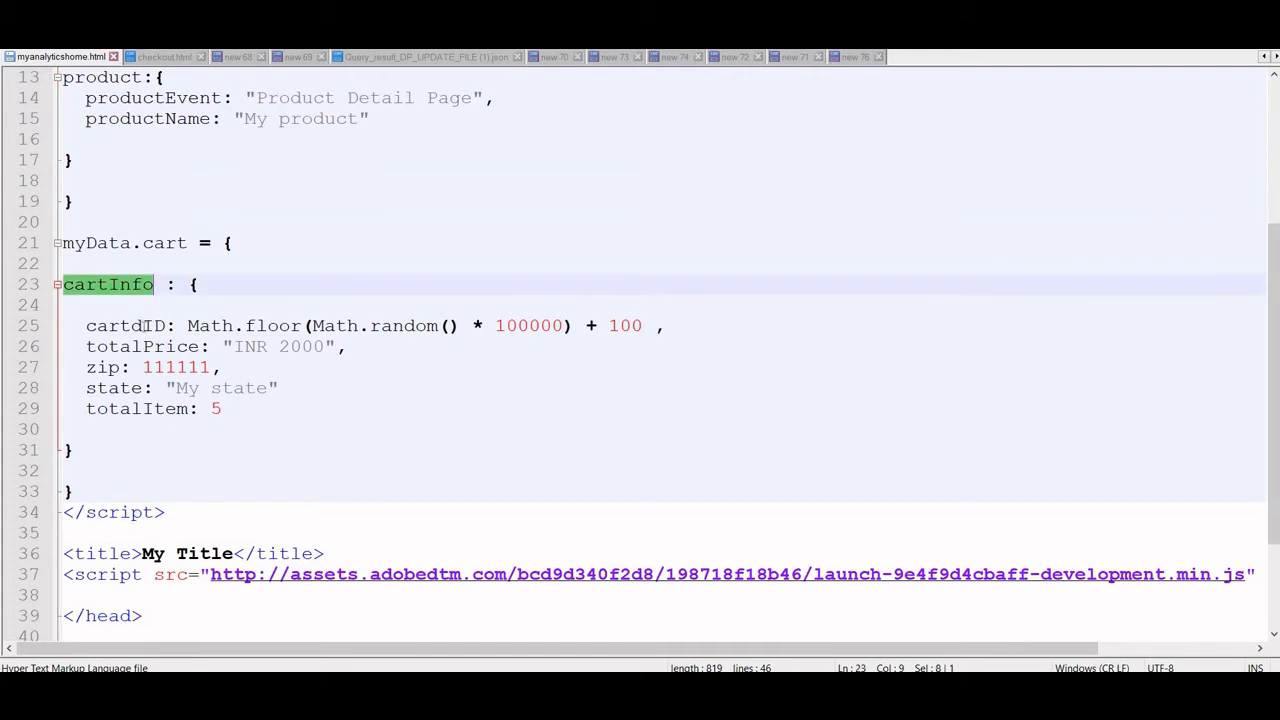
double_click(136, 327)
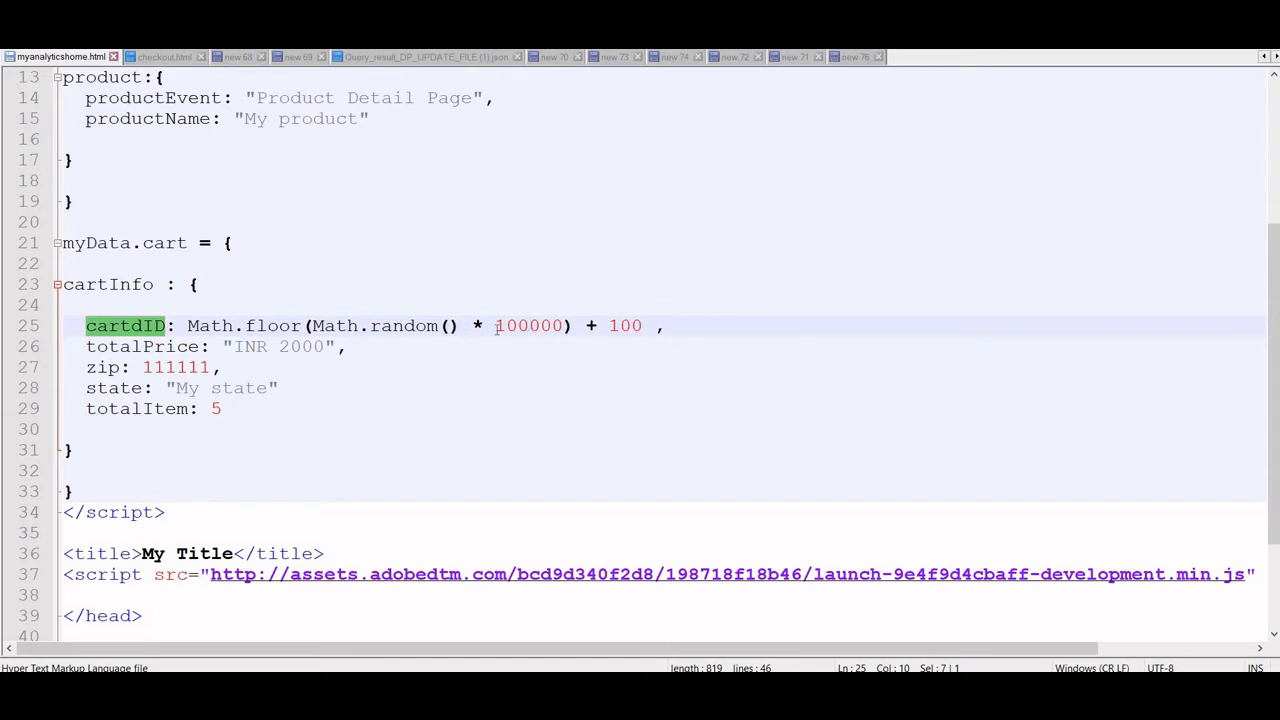
left_click_drag(563, 325, 505, 325)
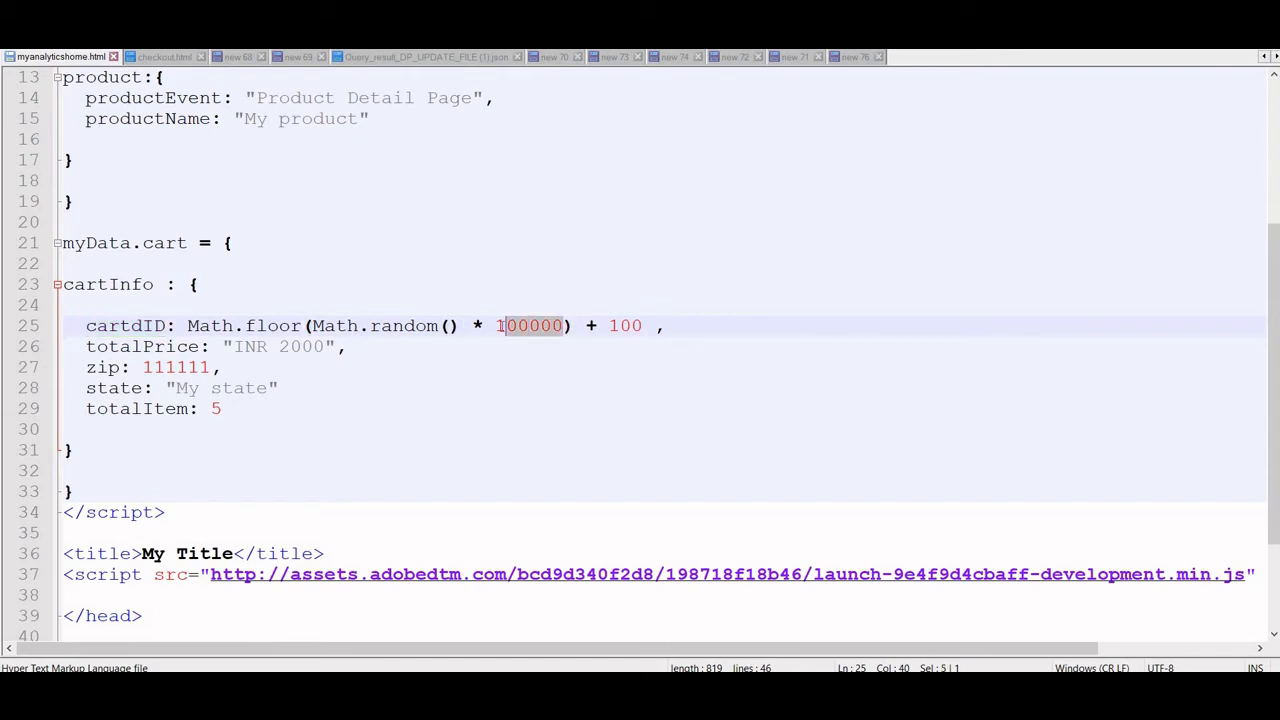
double_click(134, 325)
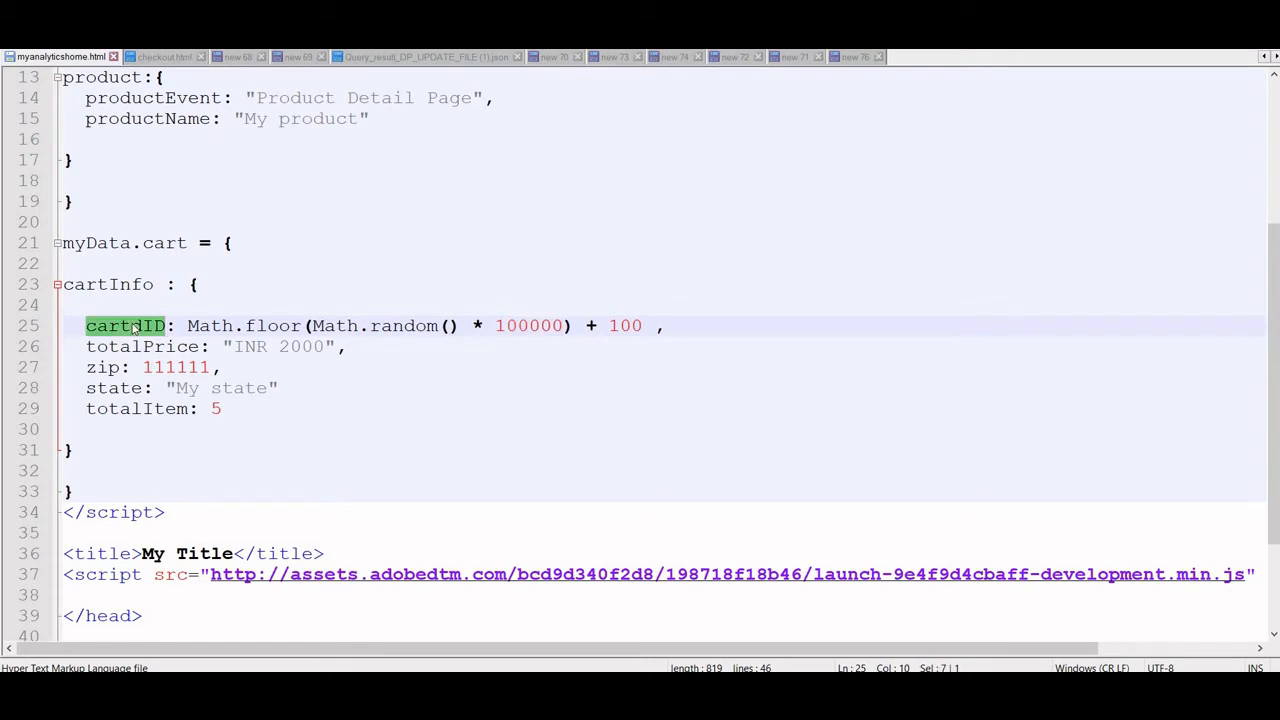
double_click(108, 368)
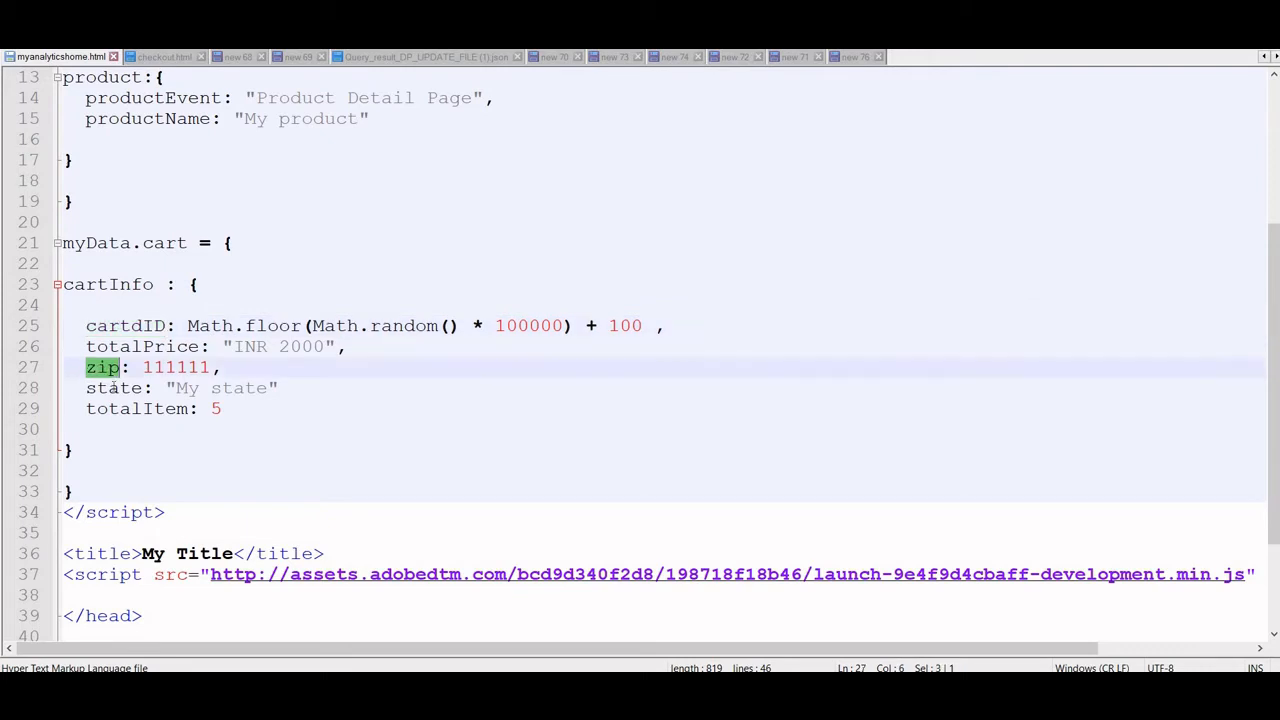
double_click(138, 390)
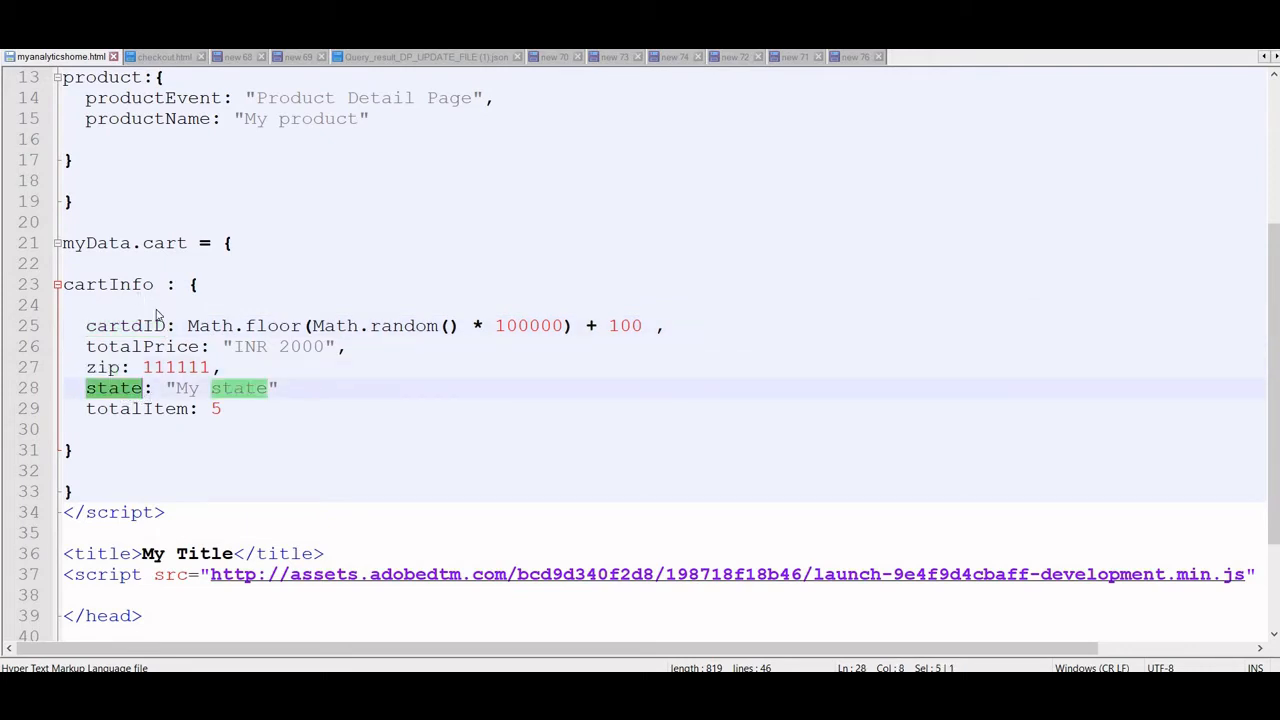
Check the cartdID data element's JavaScript variable path in Launch against the data layer in myanalyticshome.html, closing it without saving
key("alt+Tab")
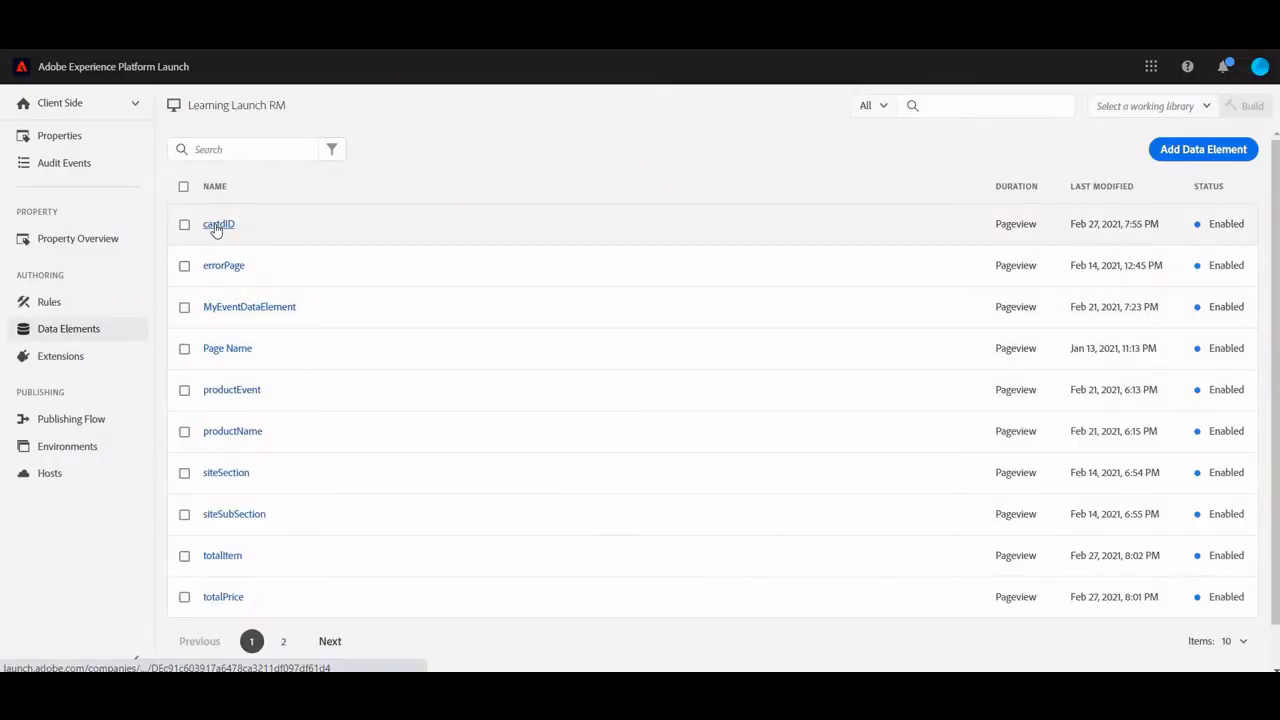
left_click(214, 228)
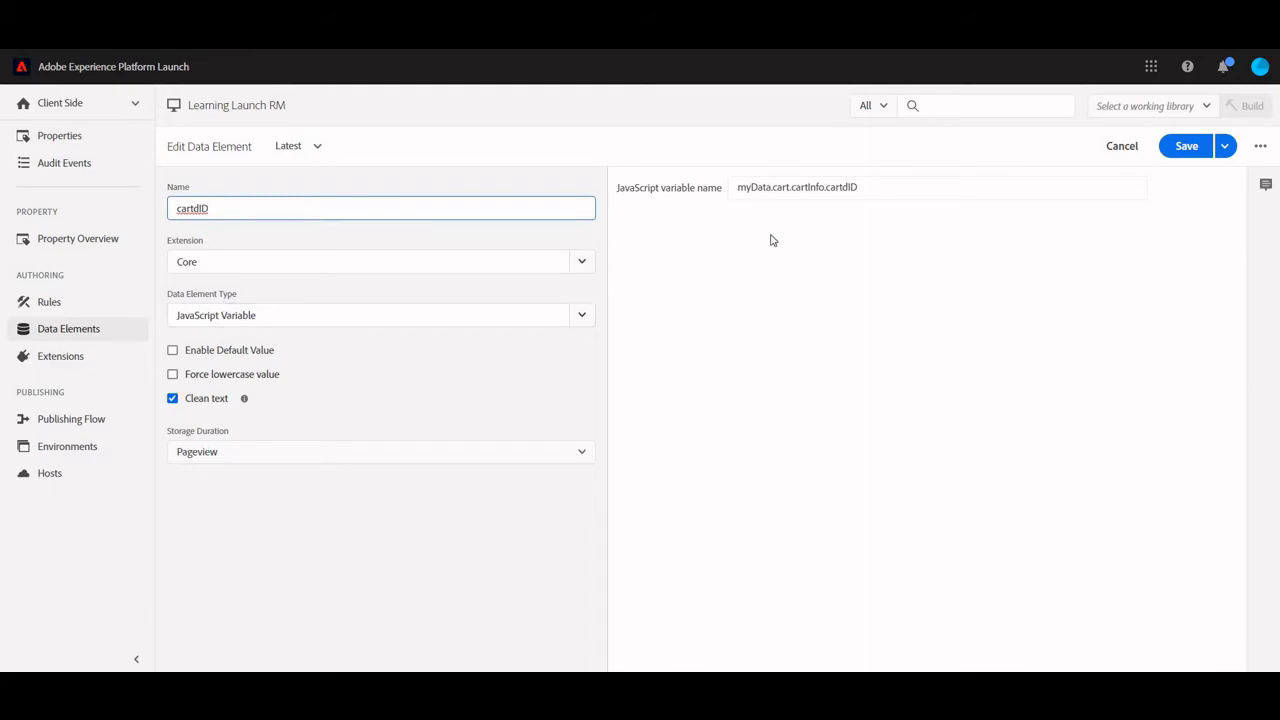
key("alt+Tab")
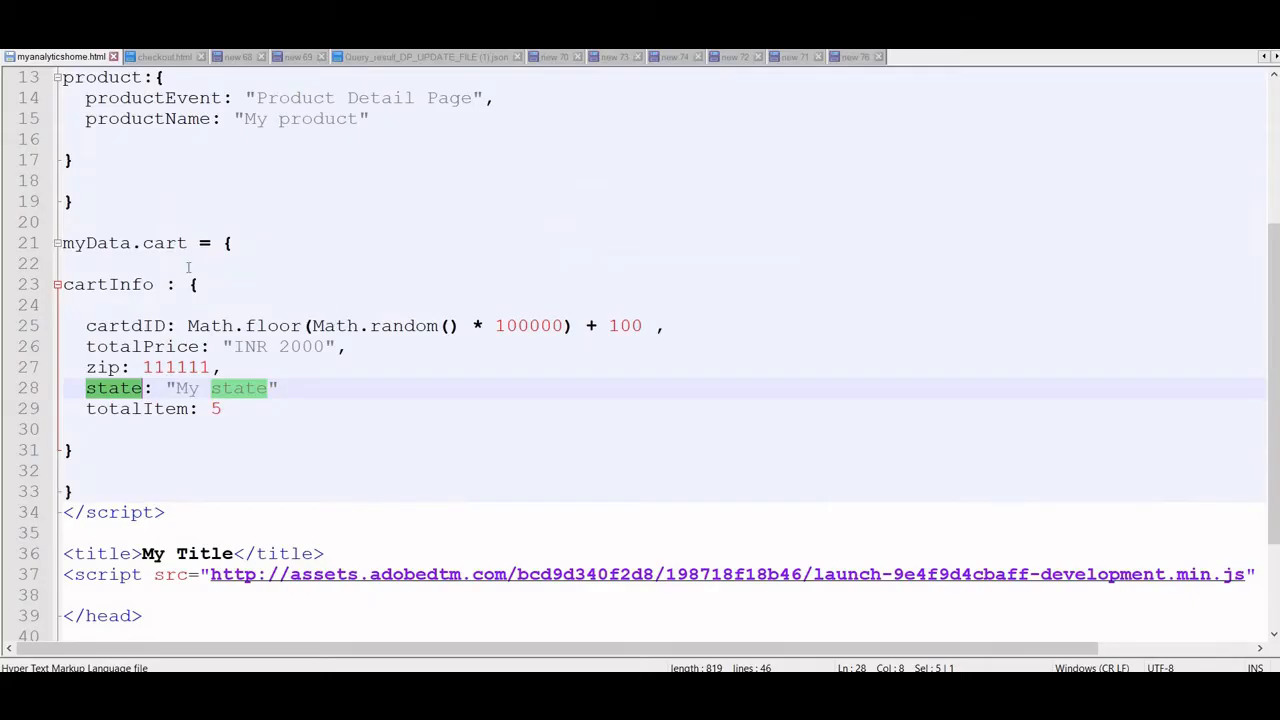
double_click(114, 245)
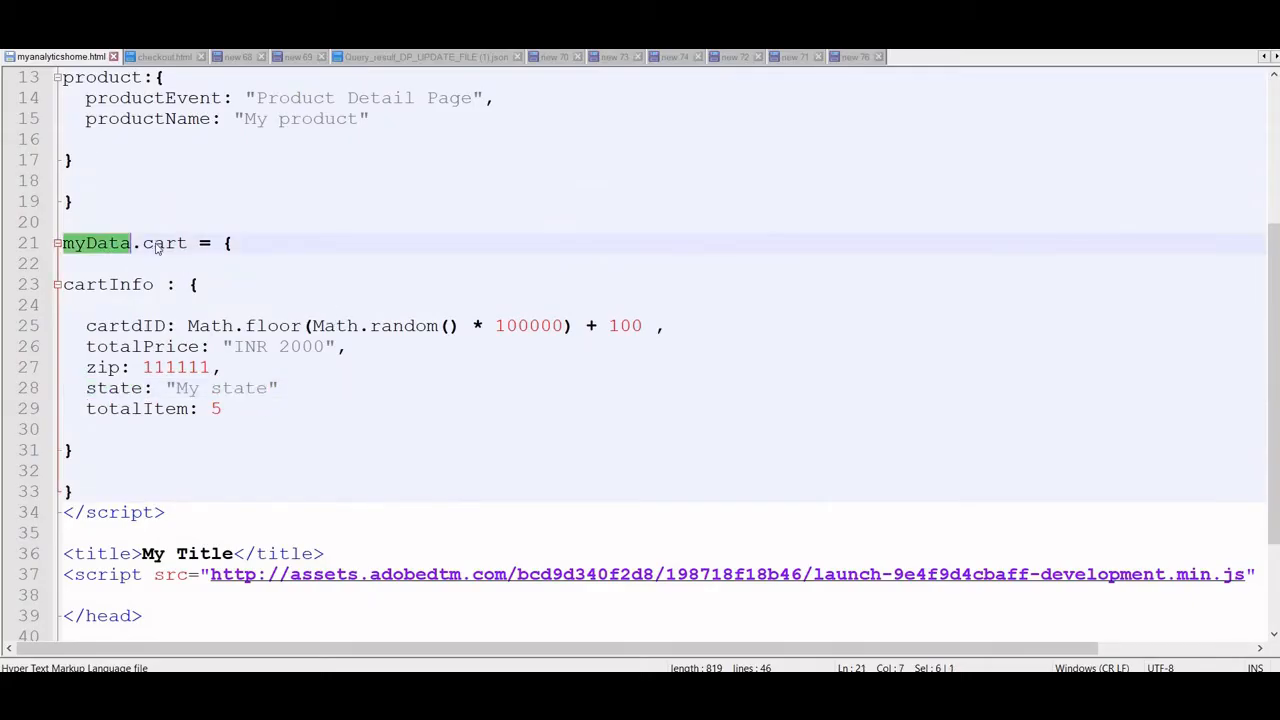
double_click(157, 247)
double_click(121, 284)
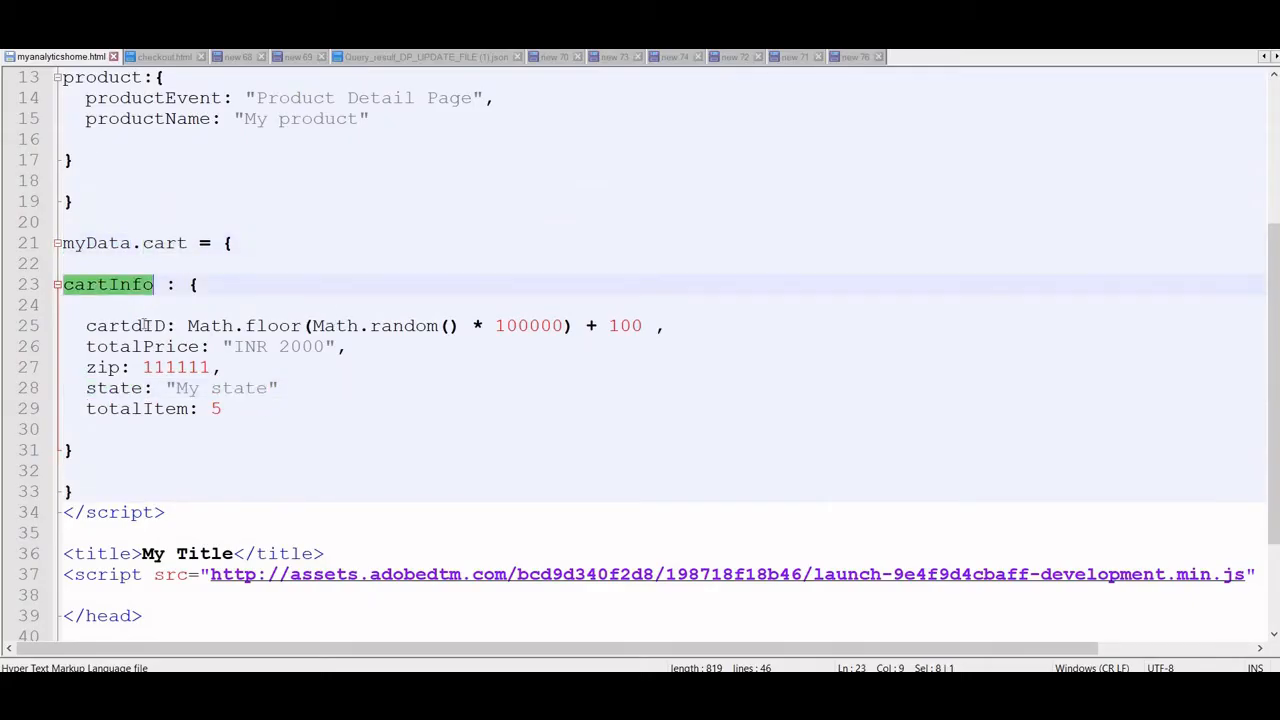
double_click(145, 325)
key("alt+Tab")
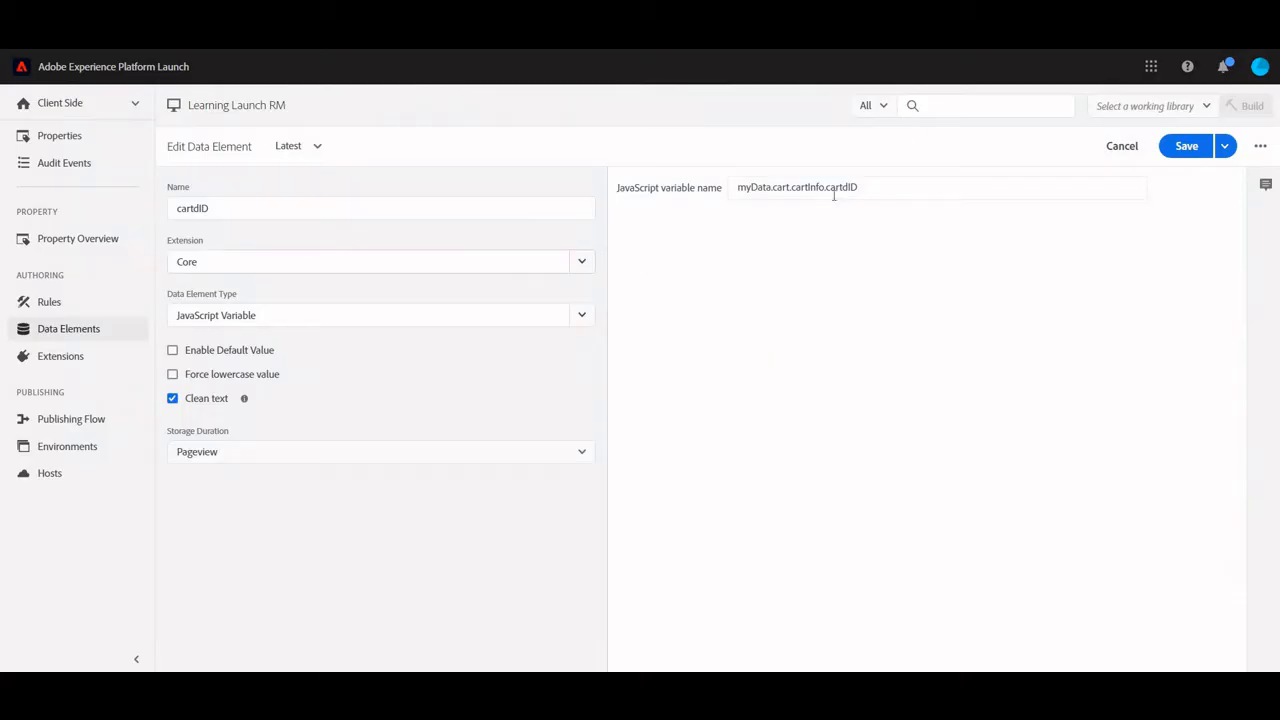
left_click(1124, 152)
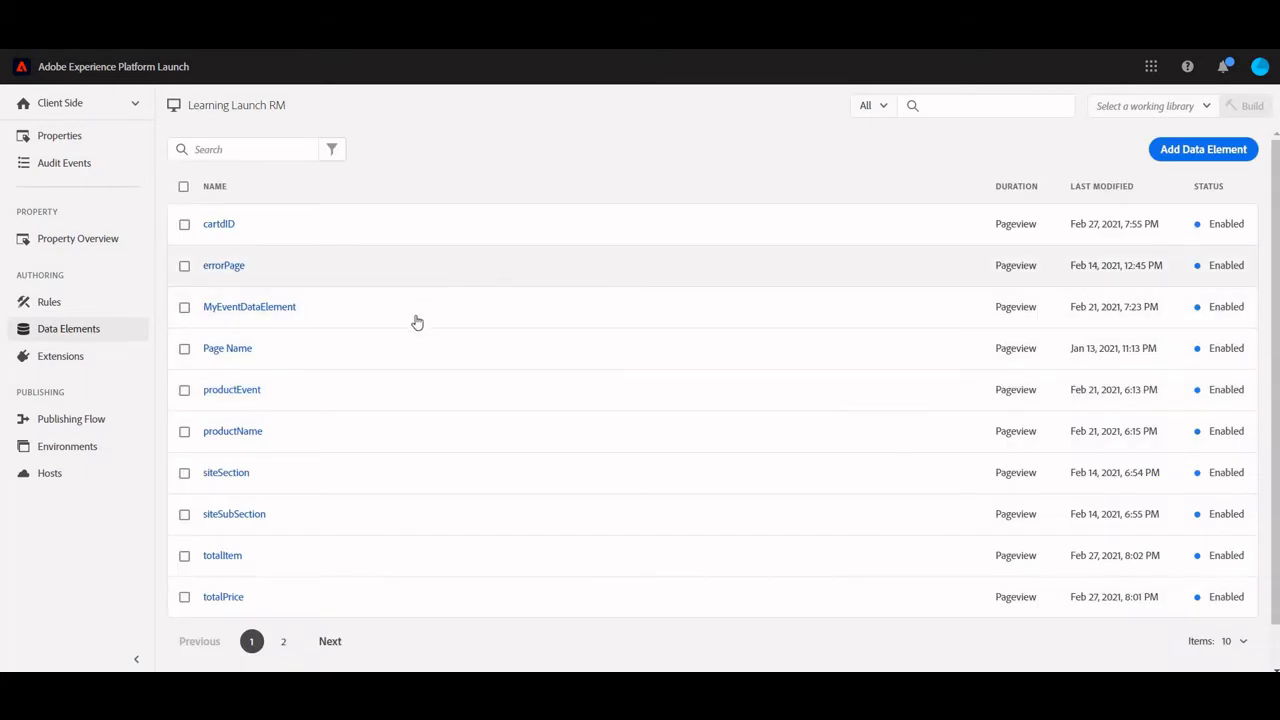
Check the transactionID data element's variable path against the cartdID definition in the page code, closing it without saving
scroll(471, 357, "down", 1)
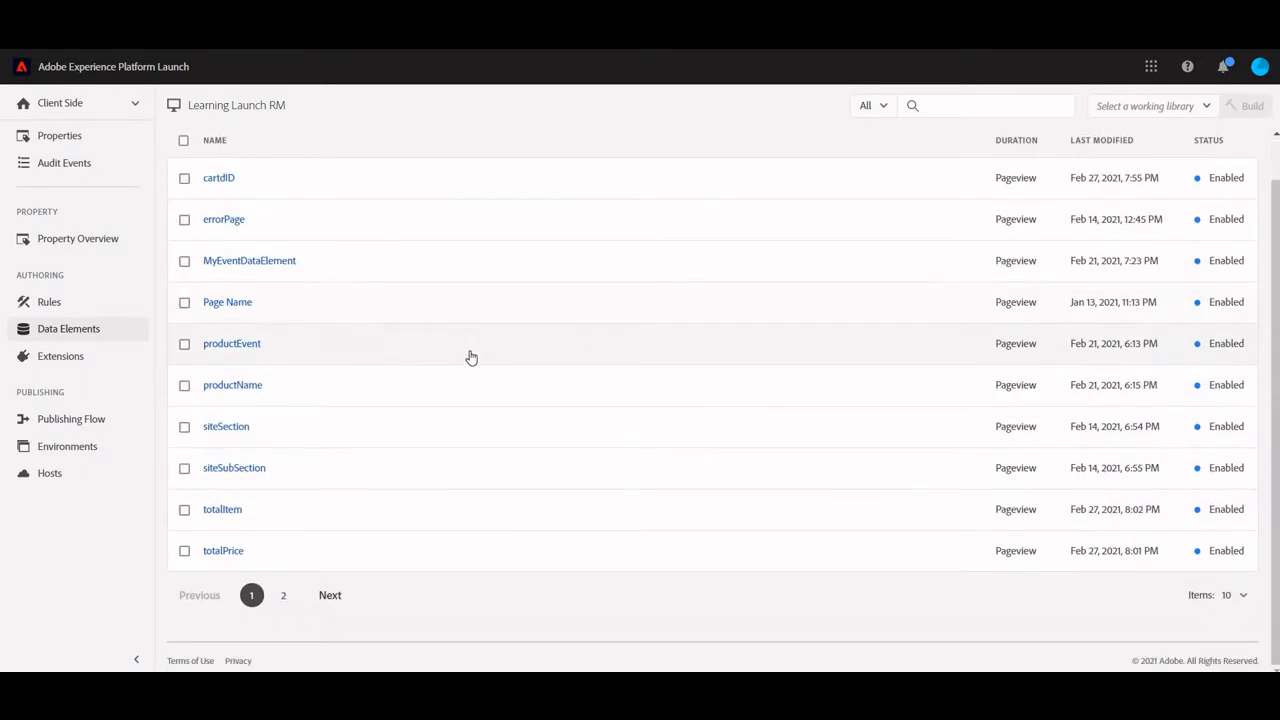
left_click(284, 597)
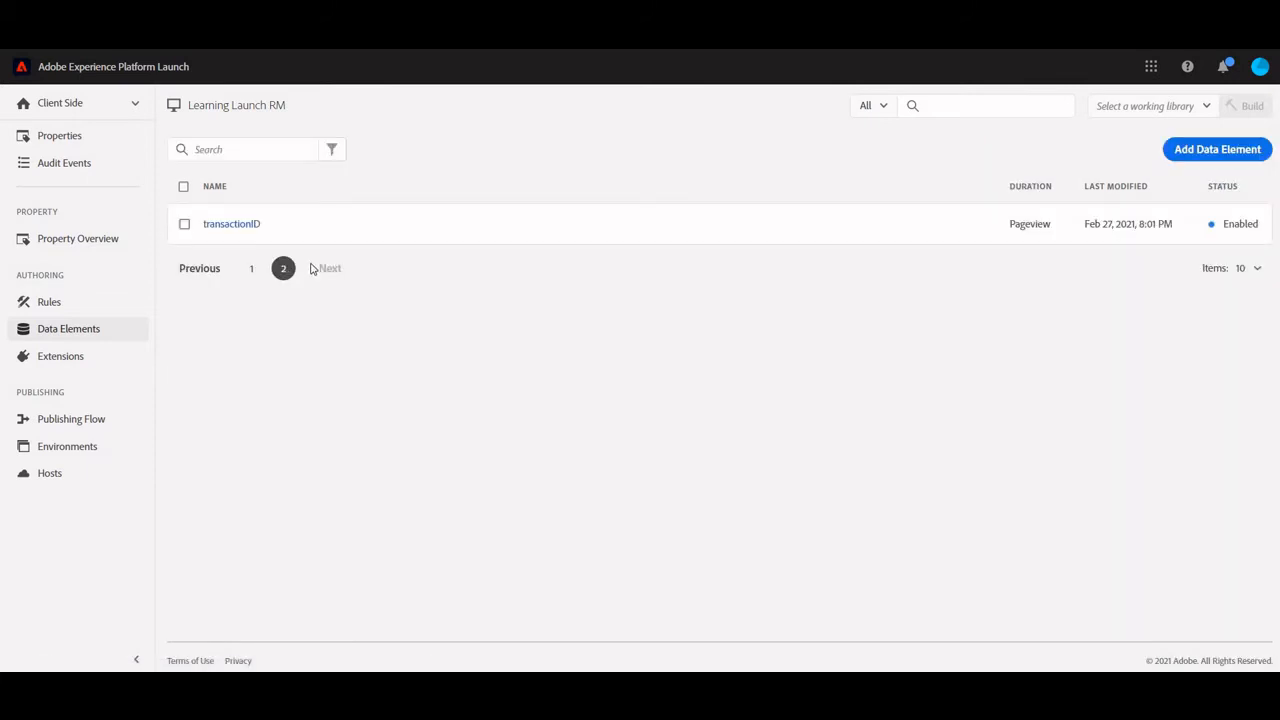
left_click(246, 229)
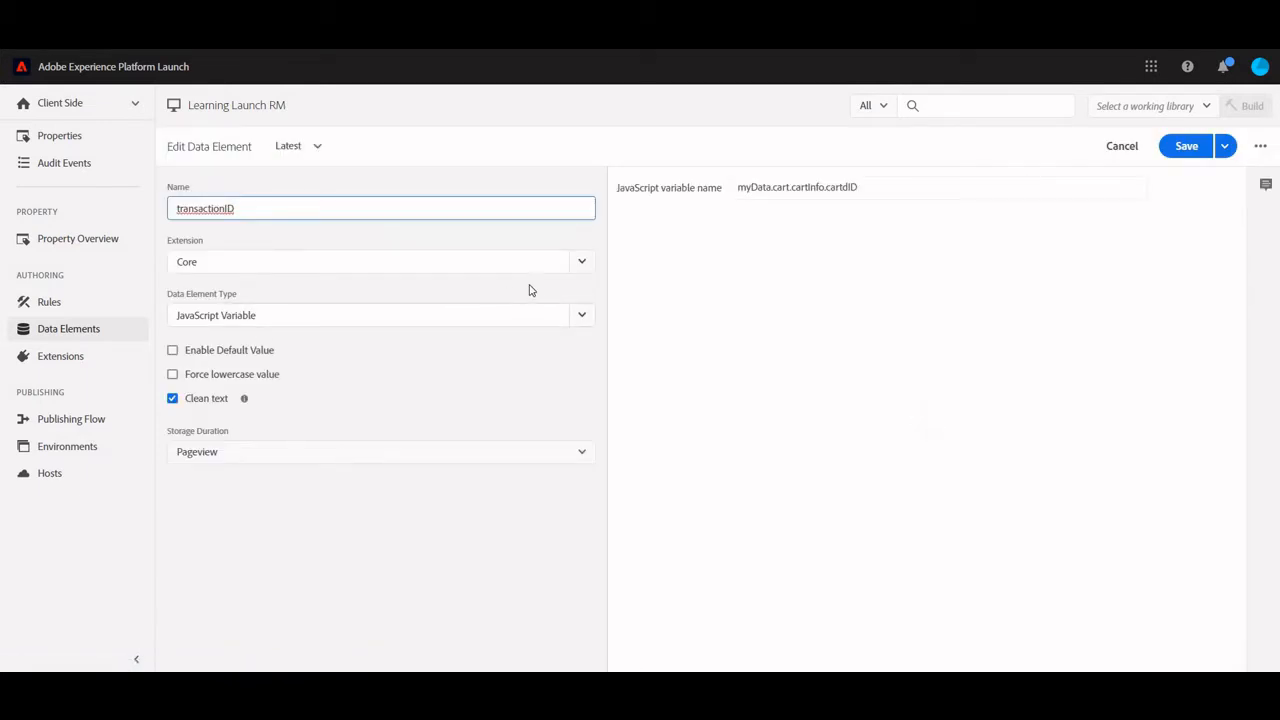
key("alt+Tab")
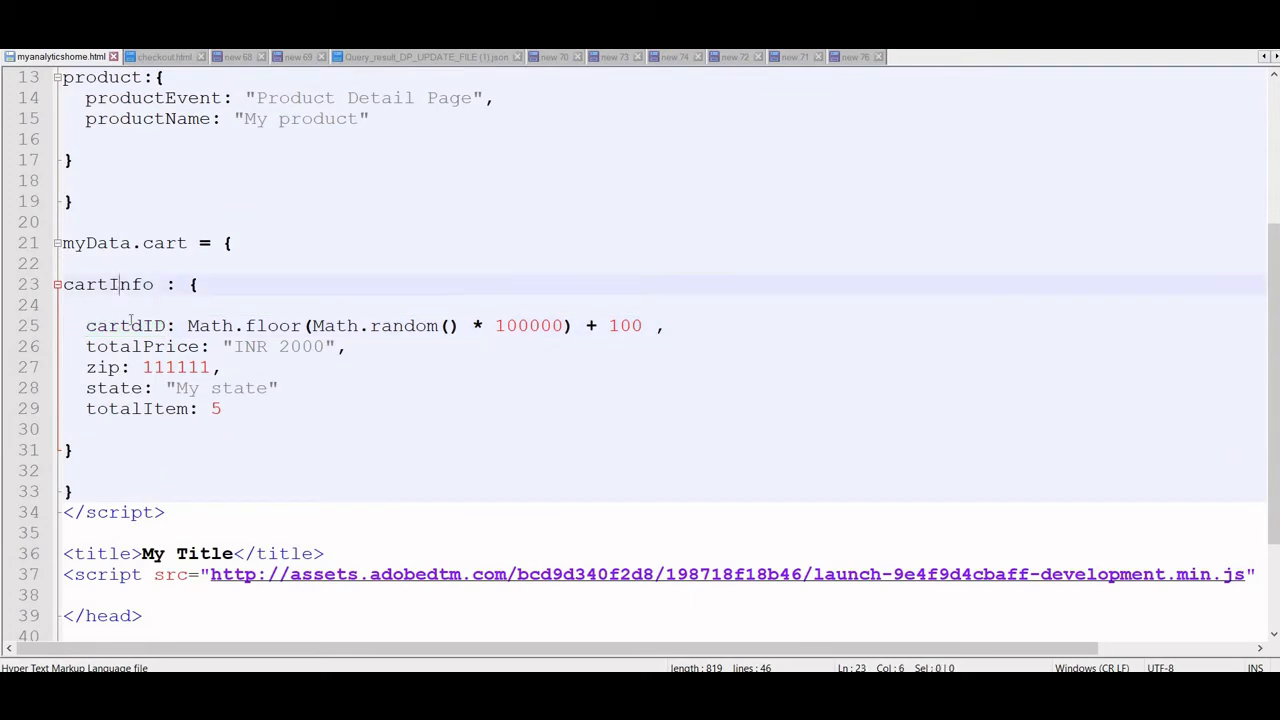
double_click(118, 285)
key("alt+Tab")
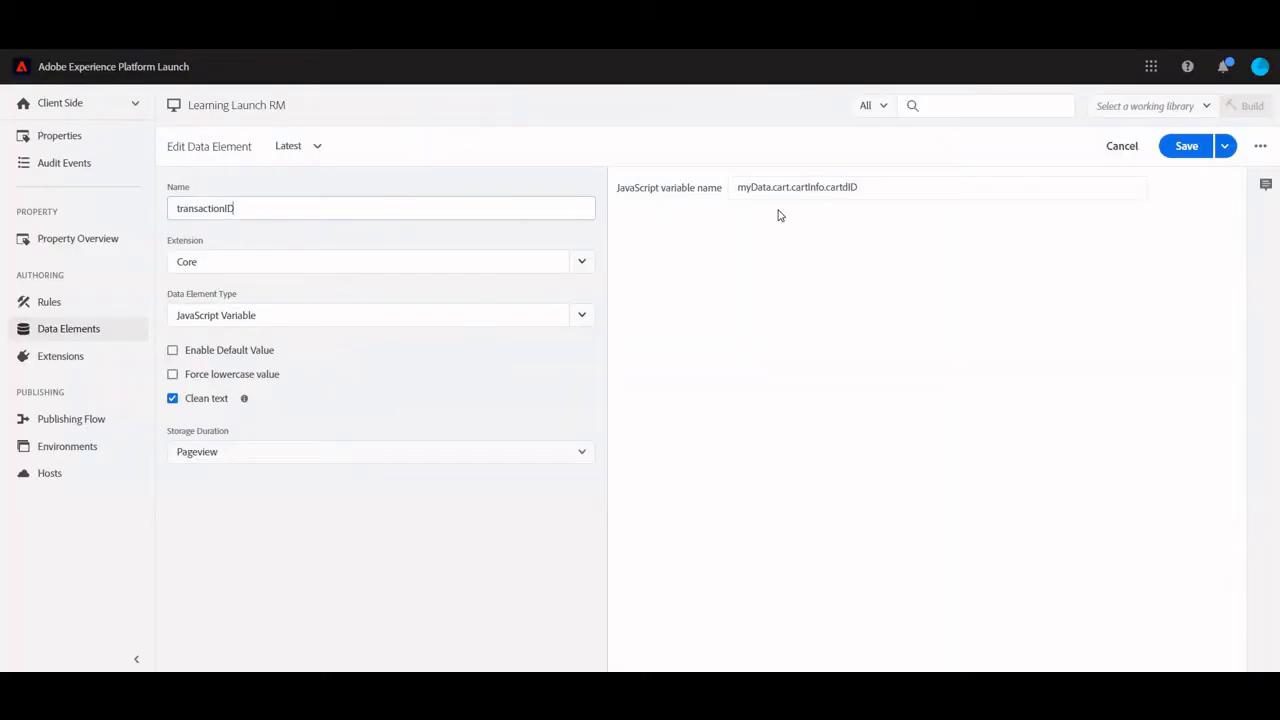
key("alt+Tab")
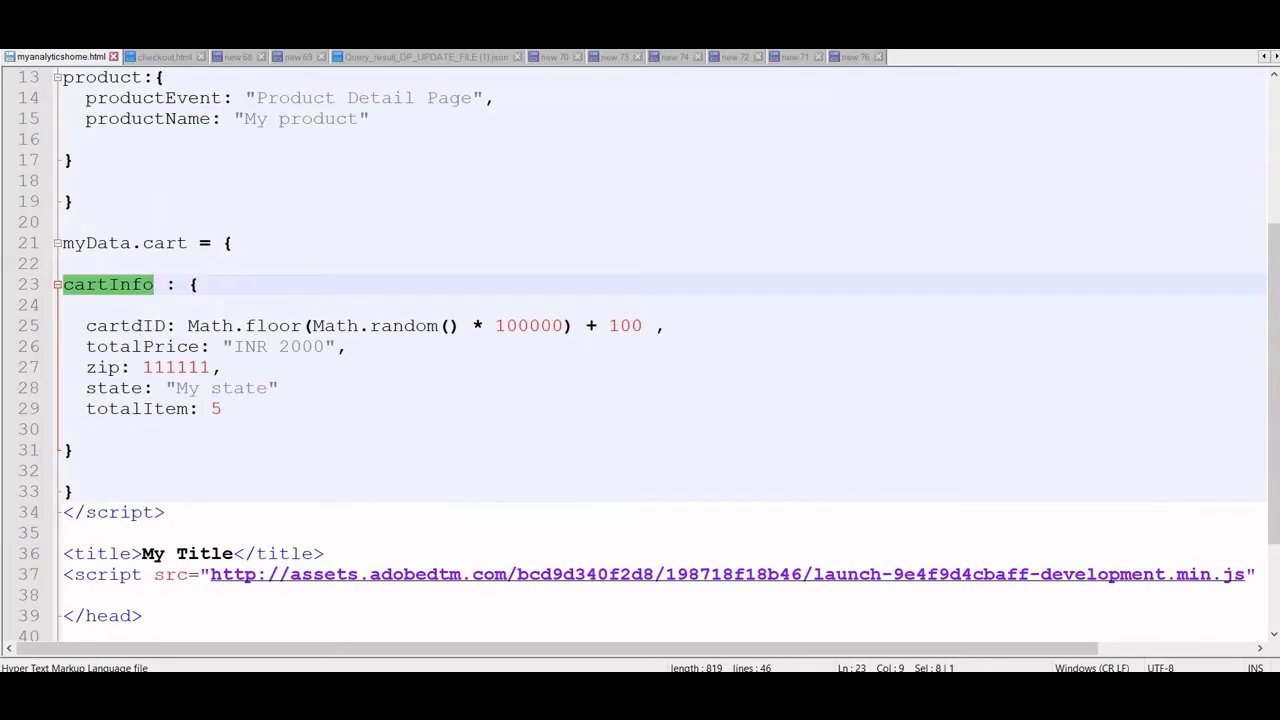
double_click(140, 331)
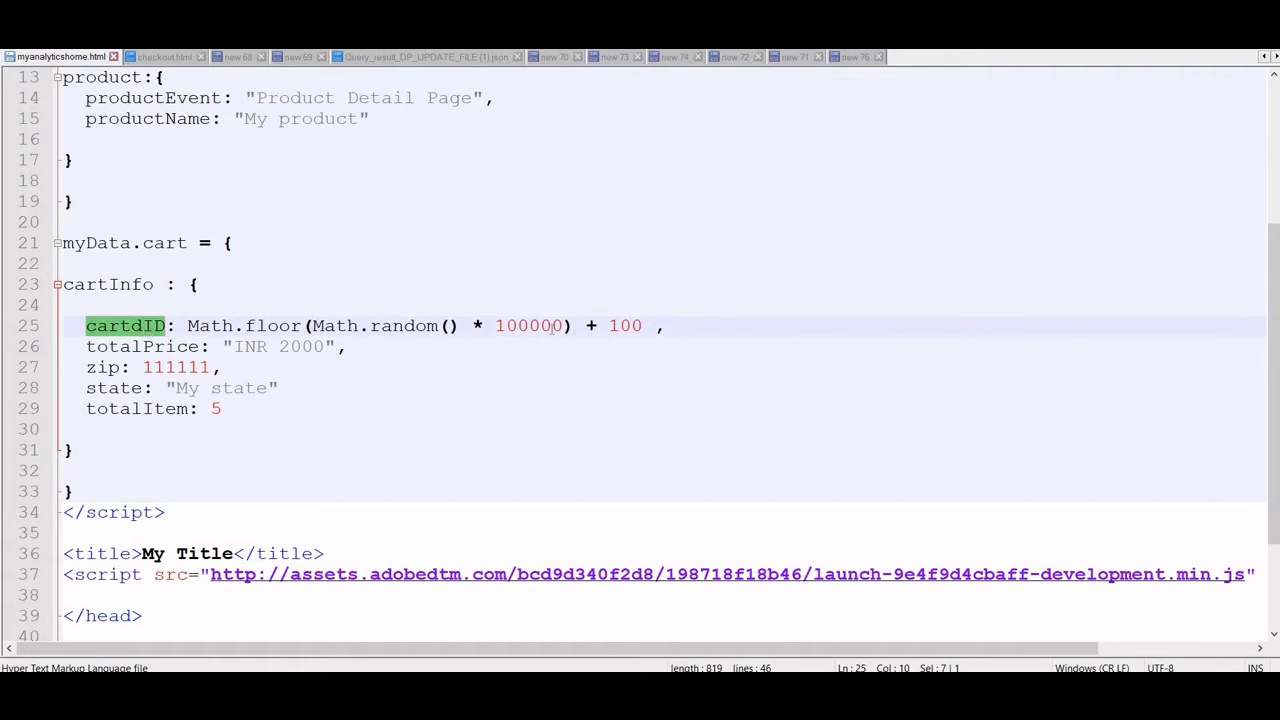
left_click_drag(654, 327, 223, 330)
key("alt+Tab")
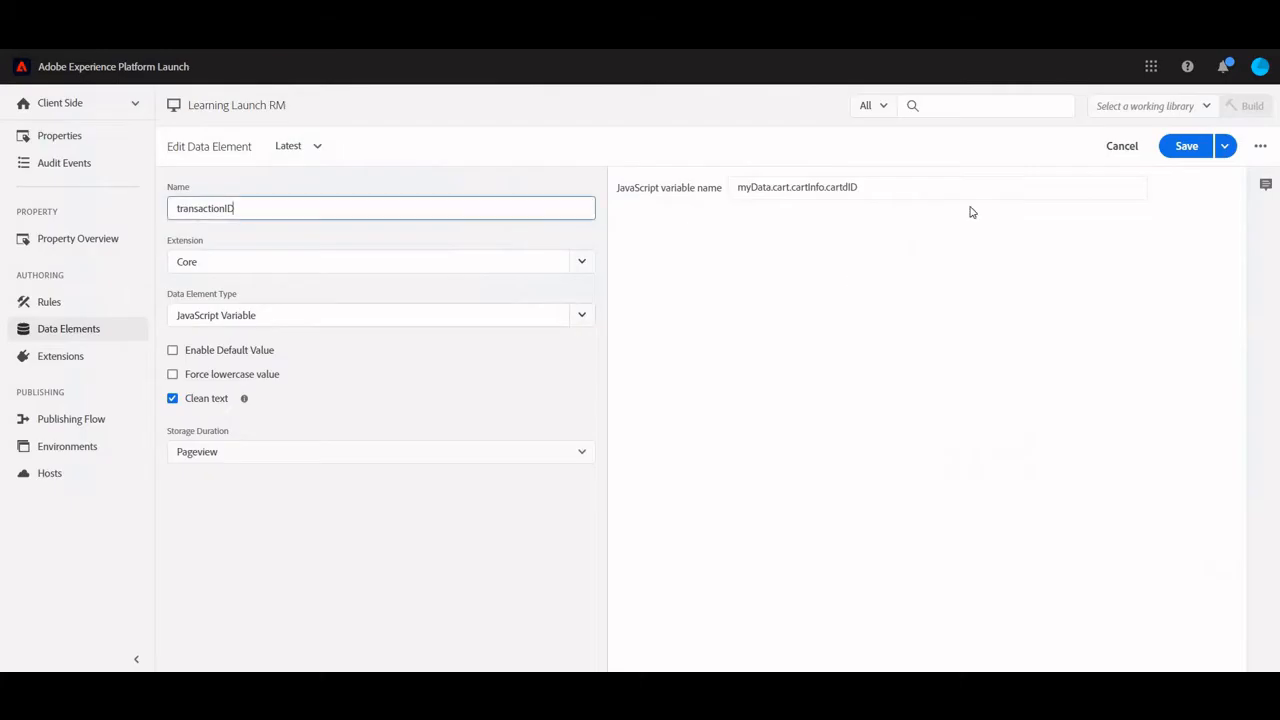
left_click(1118, 147)
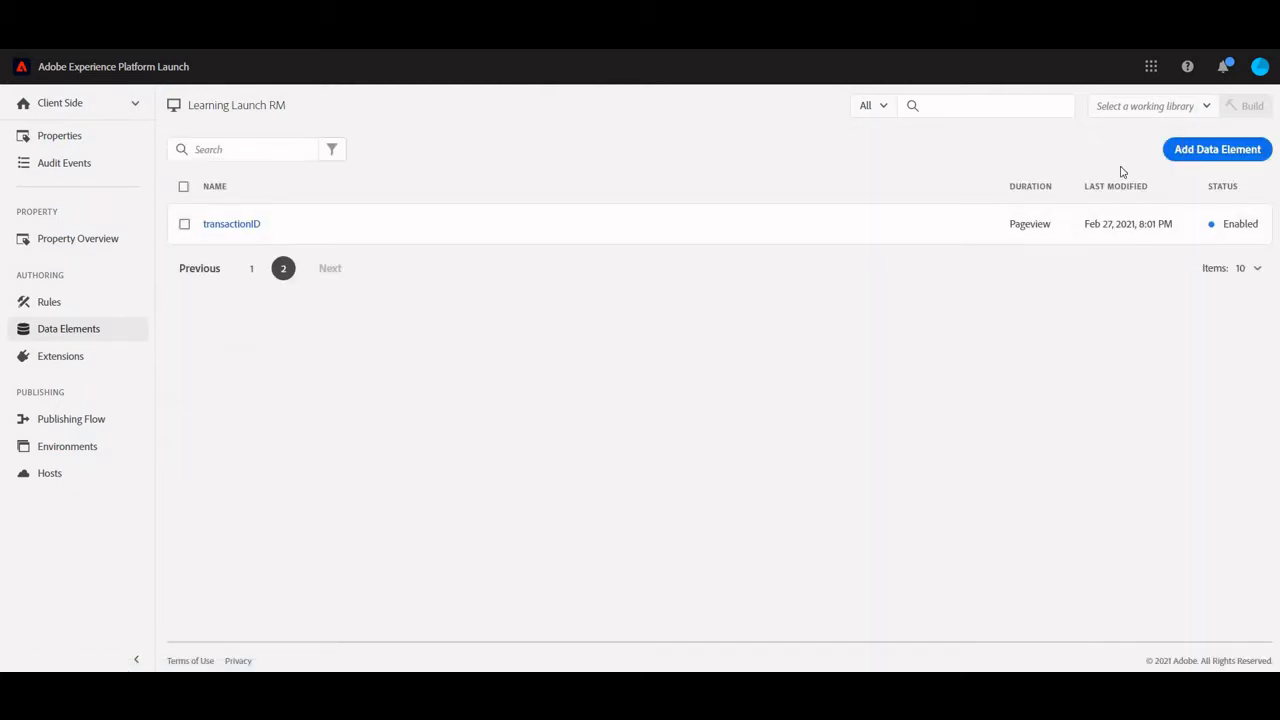
Set up a new Launch data element named state as a Core JavaScript Variable with Clean text enabled and Pageview storage duration
key("alt+Tab")
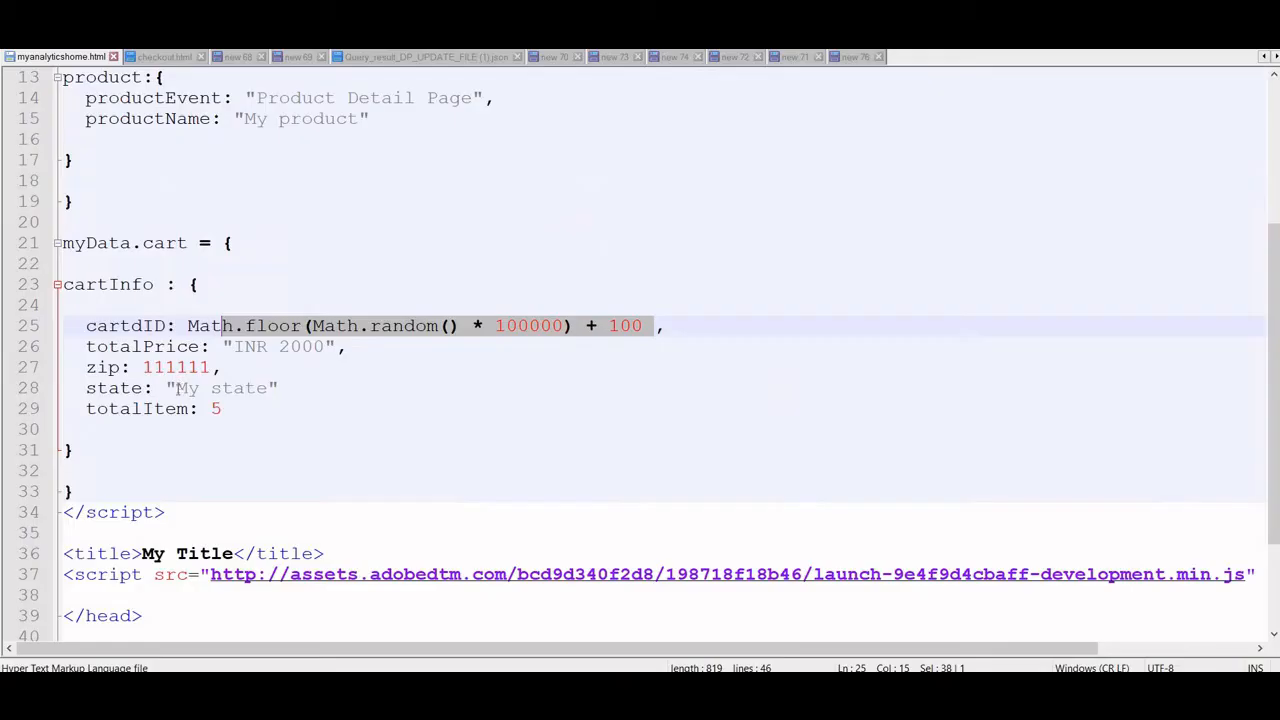
key("alt+Tab")
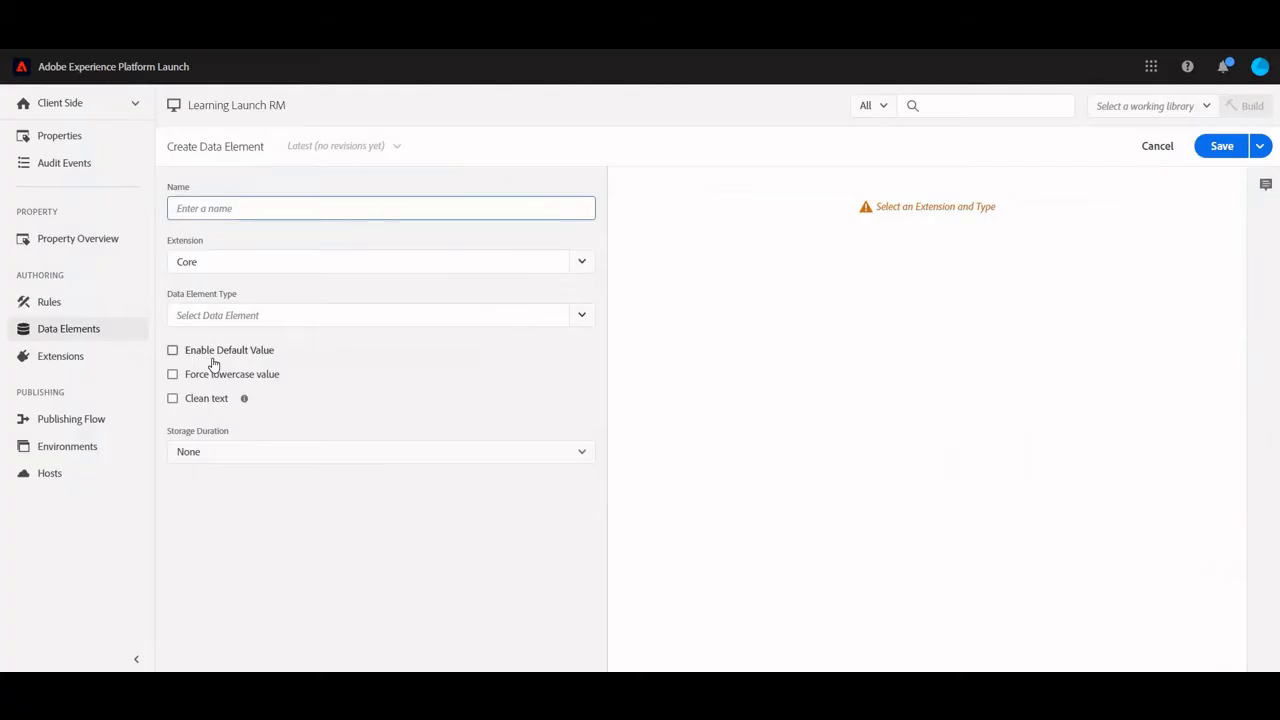
type("state")
left_click(360, 318)
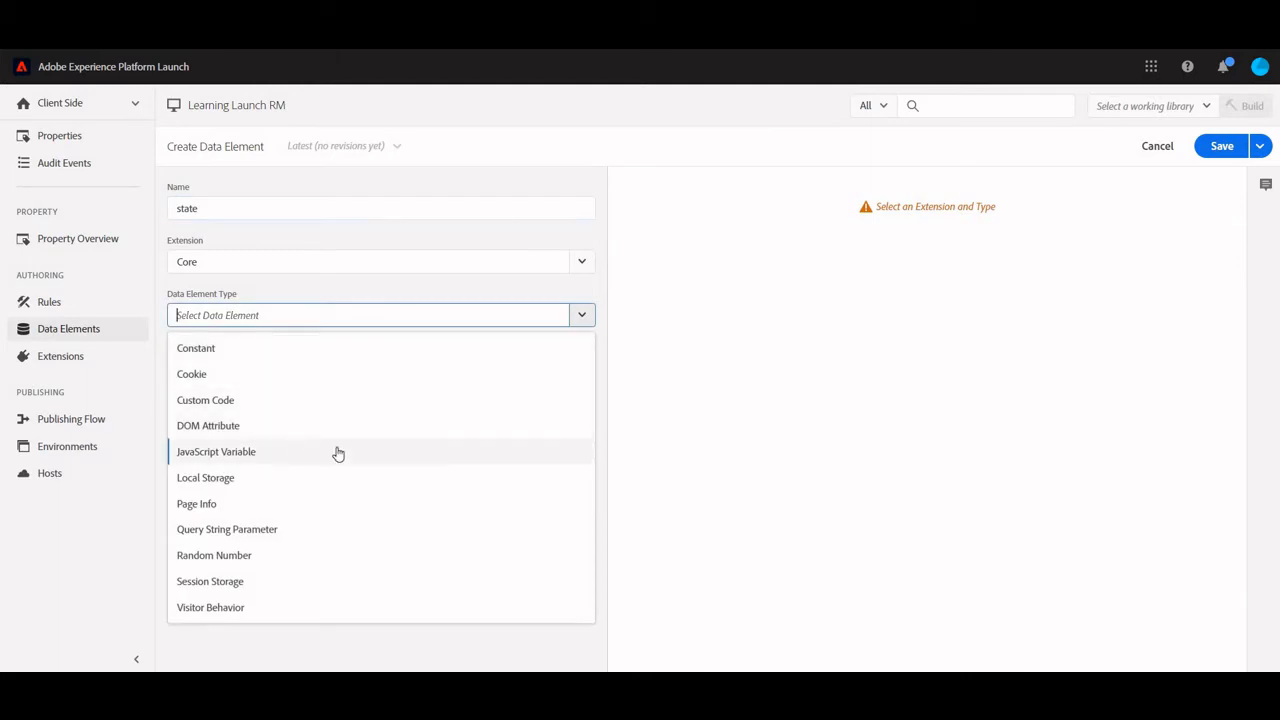
left_click(338, 454)
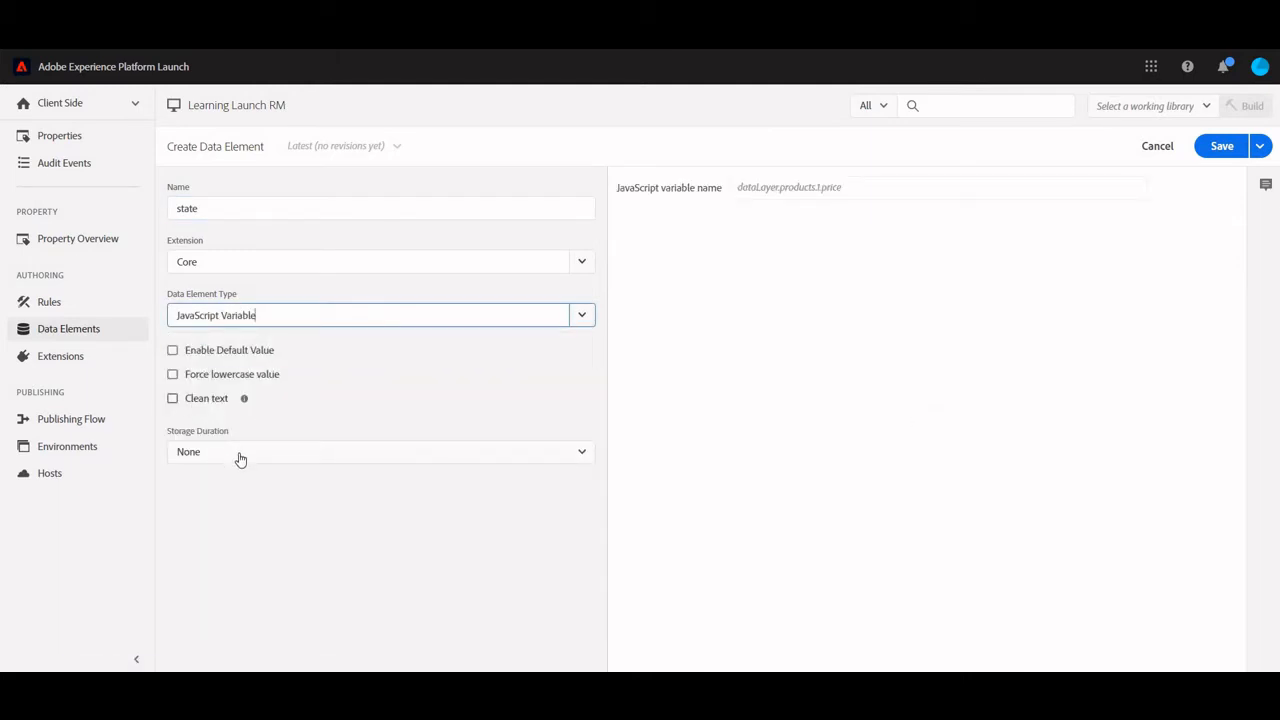
left_click(206, 399)
left_click(240, 459)
left_click(252, 504)
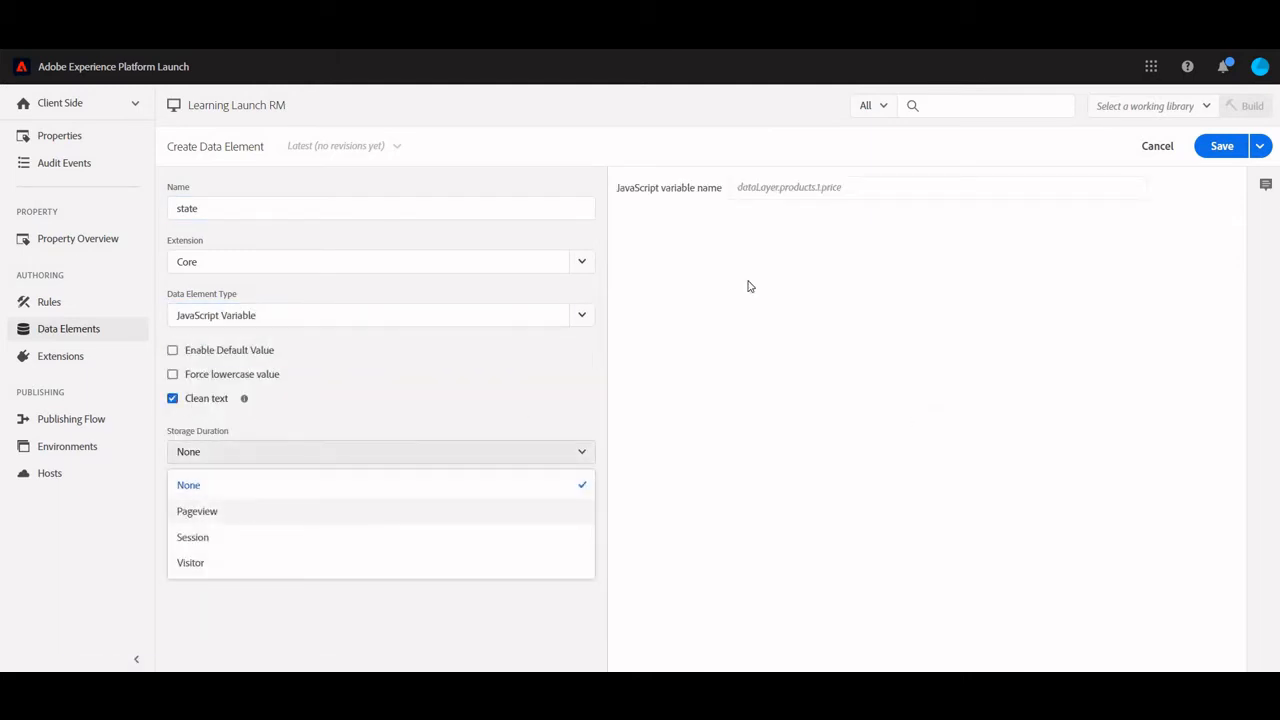
Set the state data element's JavaScript variable name to myData.cart.cartInfo.state, reusing the property name from myanalyticshome.html, and save the element
left_click(780, 193)
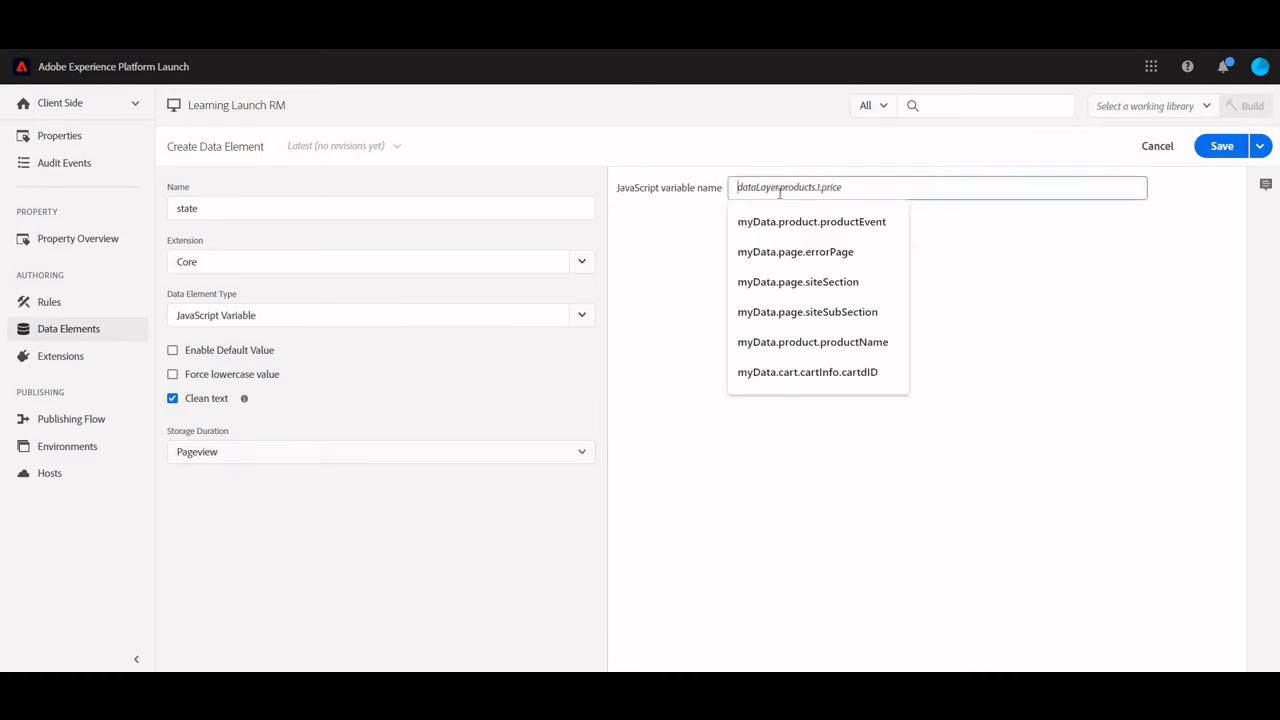
left_click(815, 376)
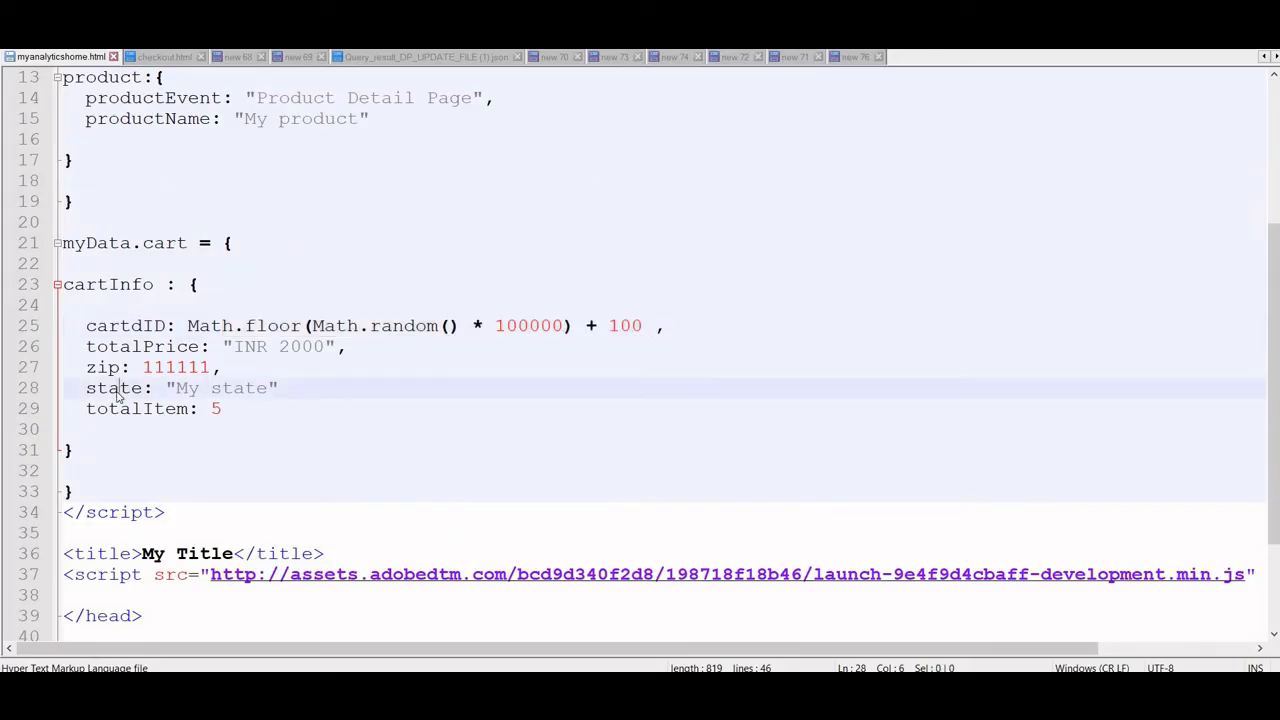
double_click(120, 396)
key("ctrl+c")
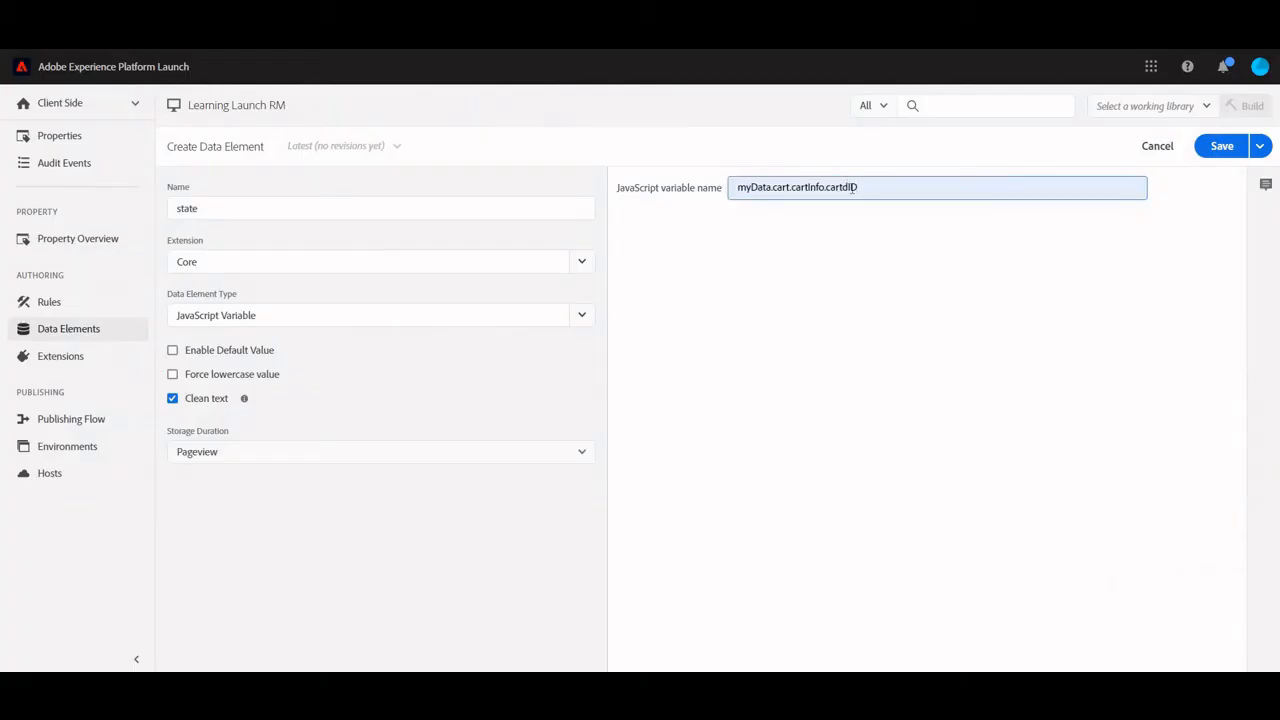
double_click(851, 188)
key("ctrl+v")
left_click(1224, 152)
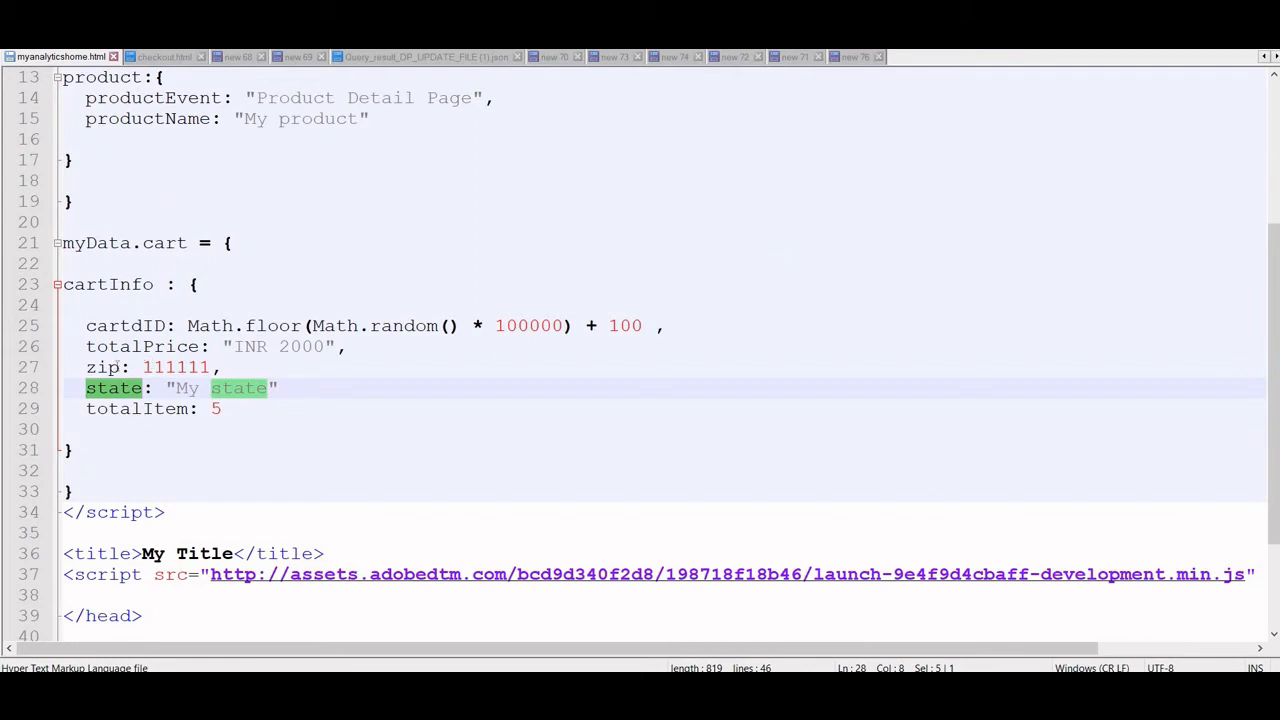
Set up a new data element named zip, after the page code's property, as a Core JavaScript Variable with Clean text and Pageview storage duration
double_click(106, 367)
key("ctrl+c")
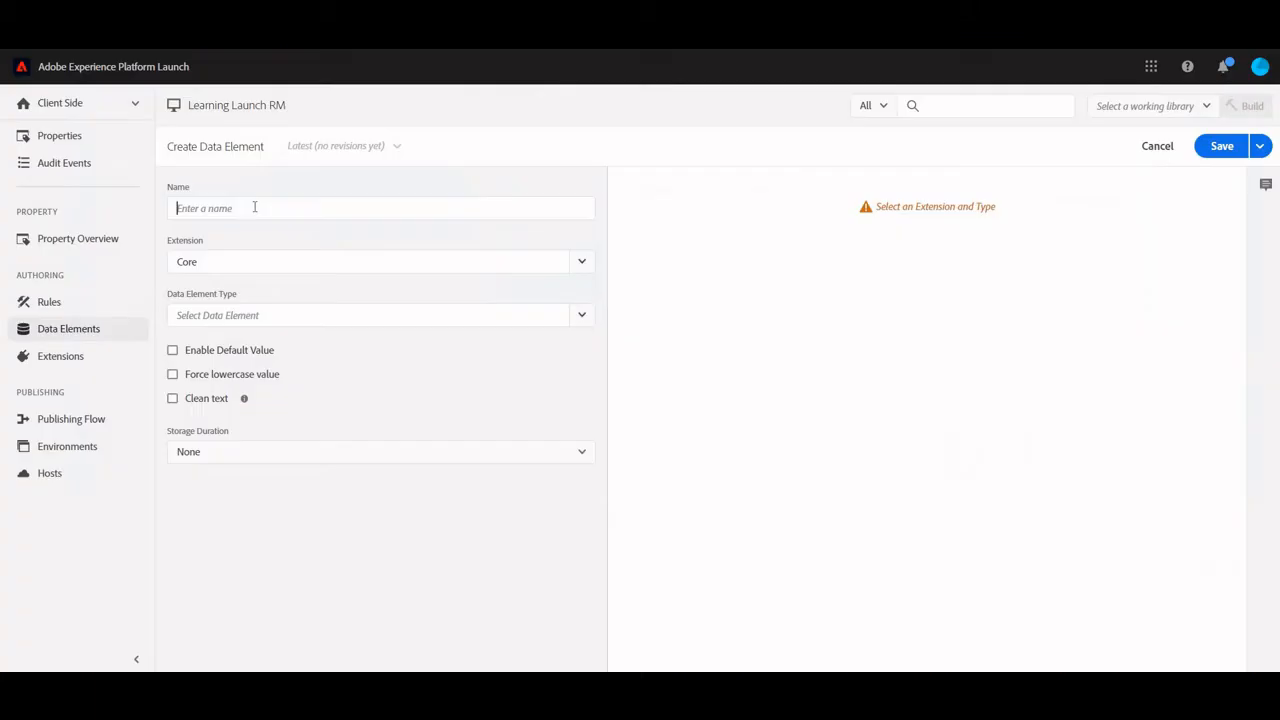
left_click(254, 206)
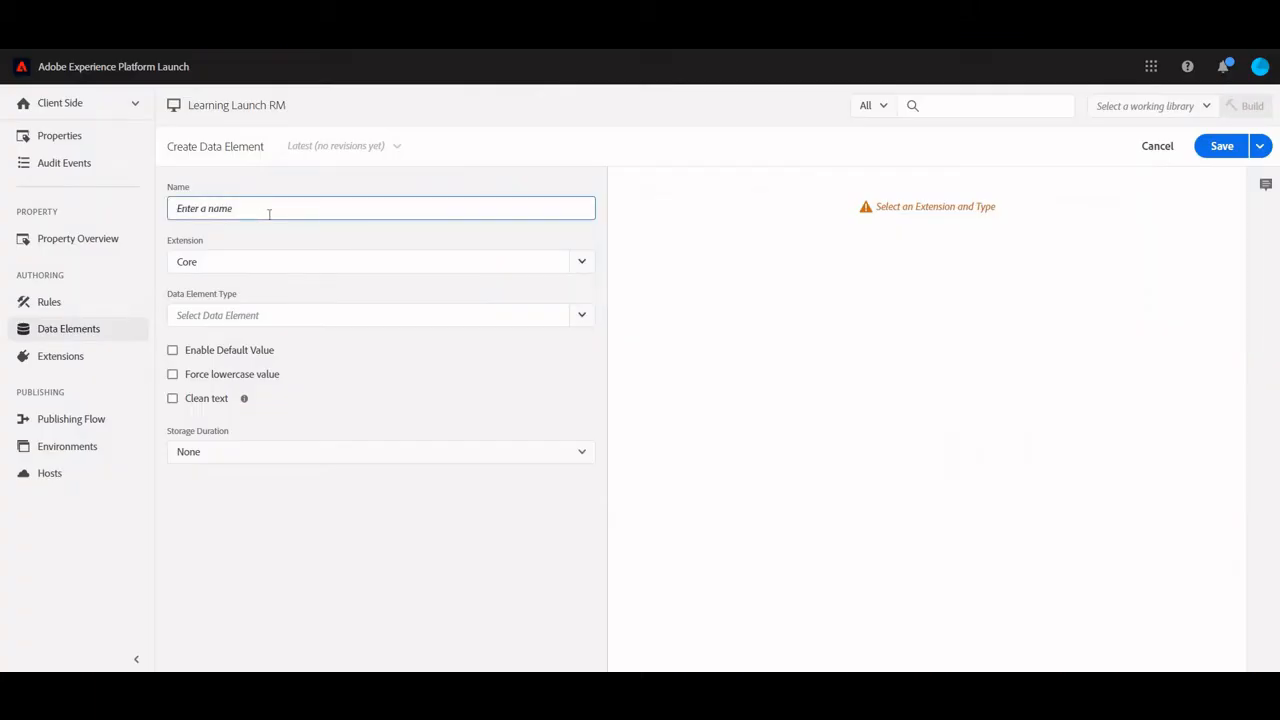
key("ctrl+v")
left_click(323, 317)
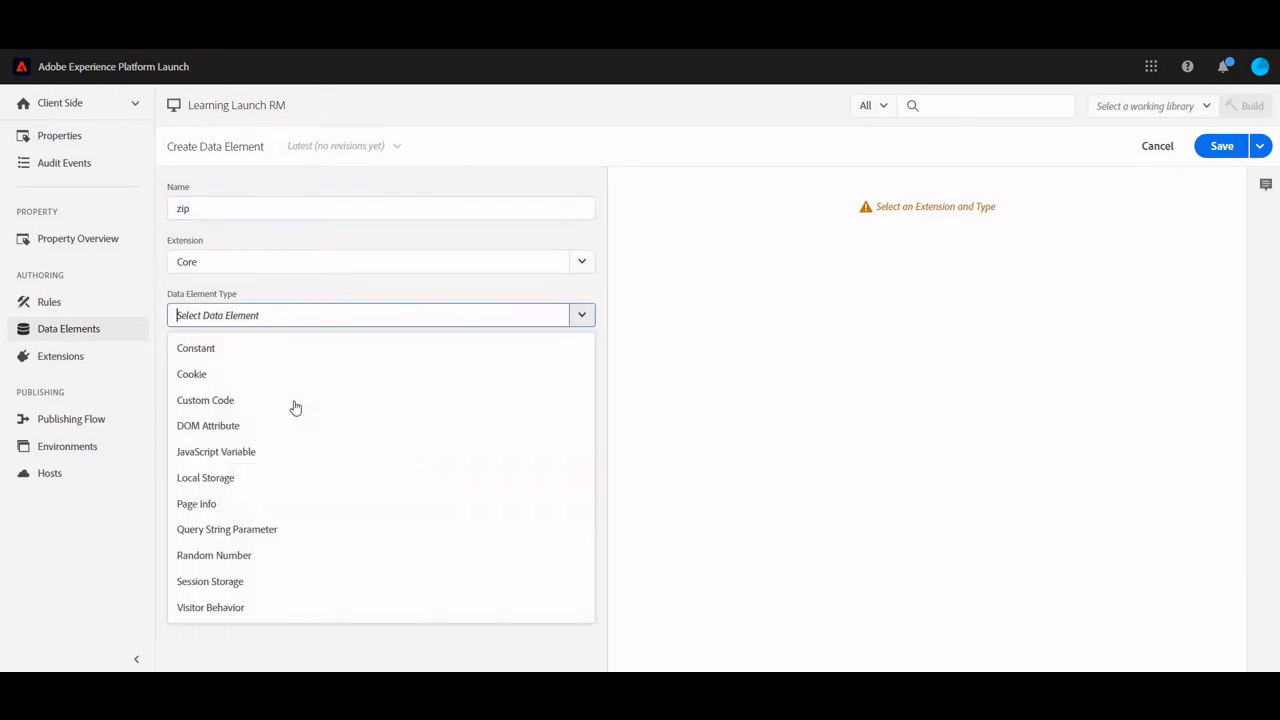
left_click(212, 452)
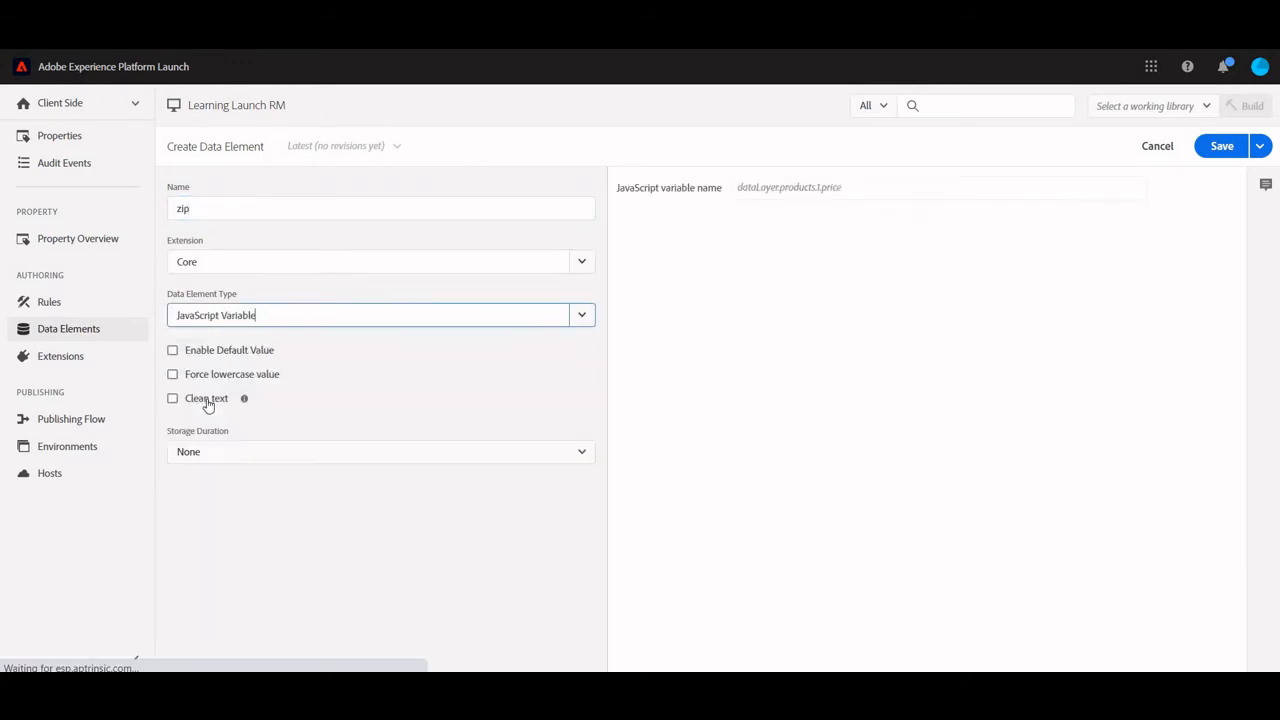
left_click(207, 401)
left_click(248, 460)
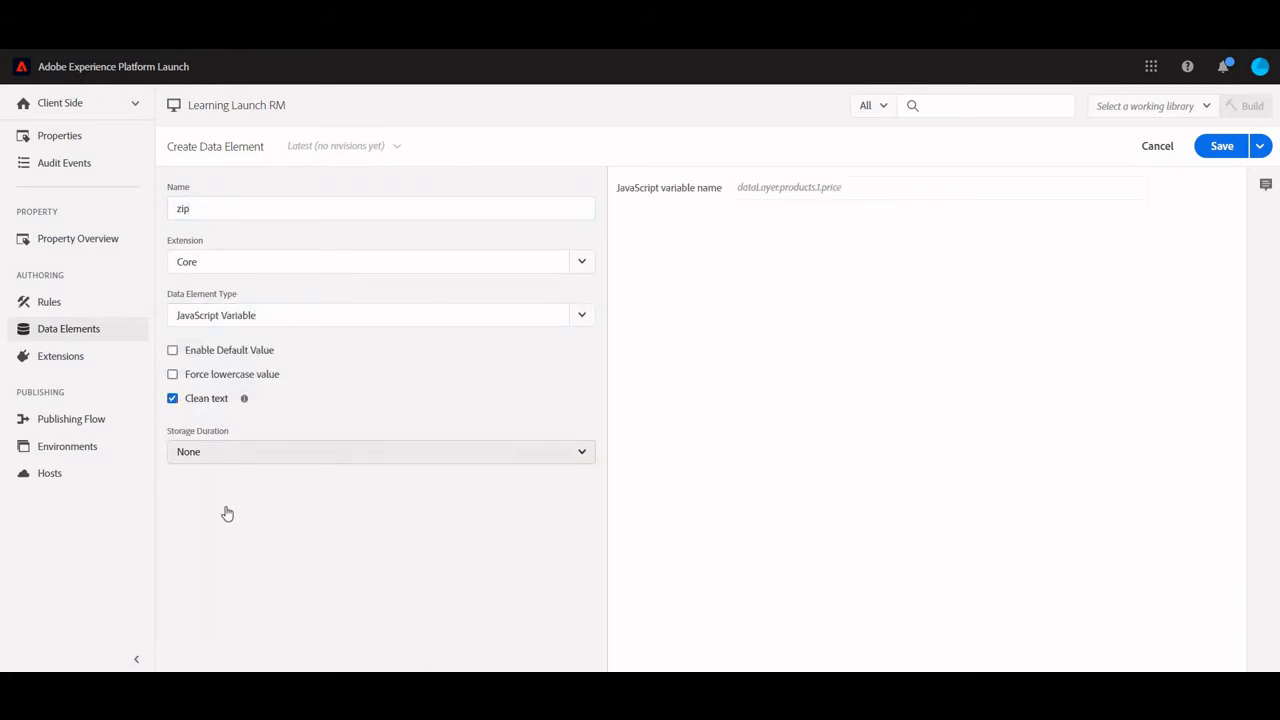
left_click(250, 508)
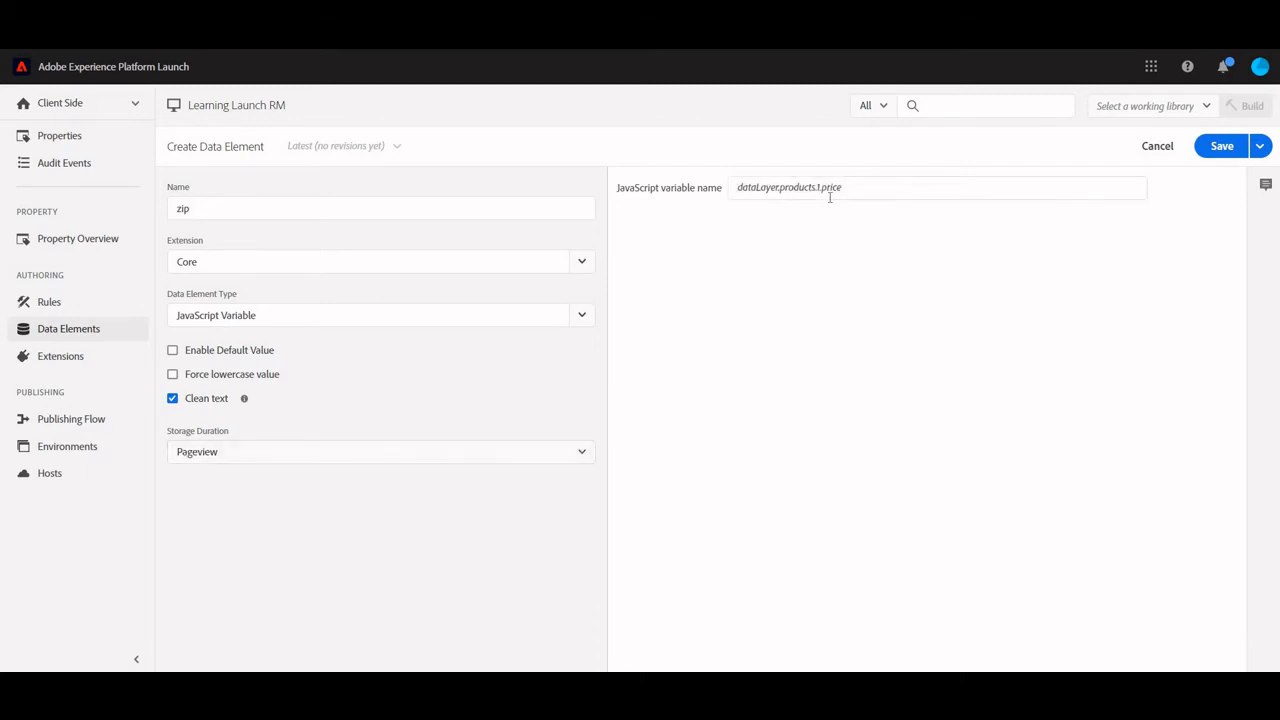
Set the zip data element's JavaScript variable name to myData.cart.cartInfo.zip and save the element
left_click(829, 197)
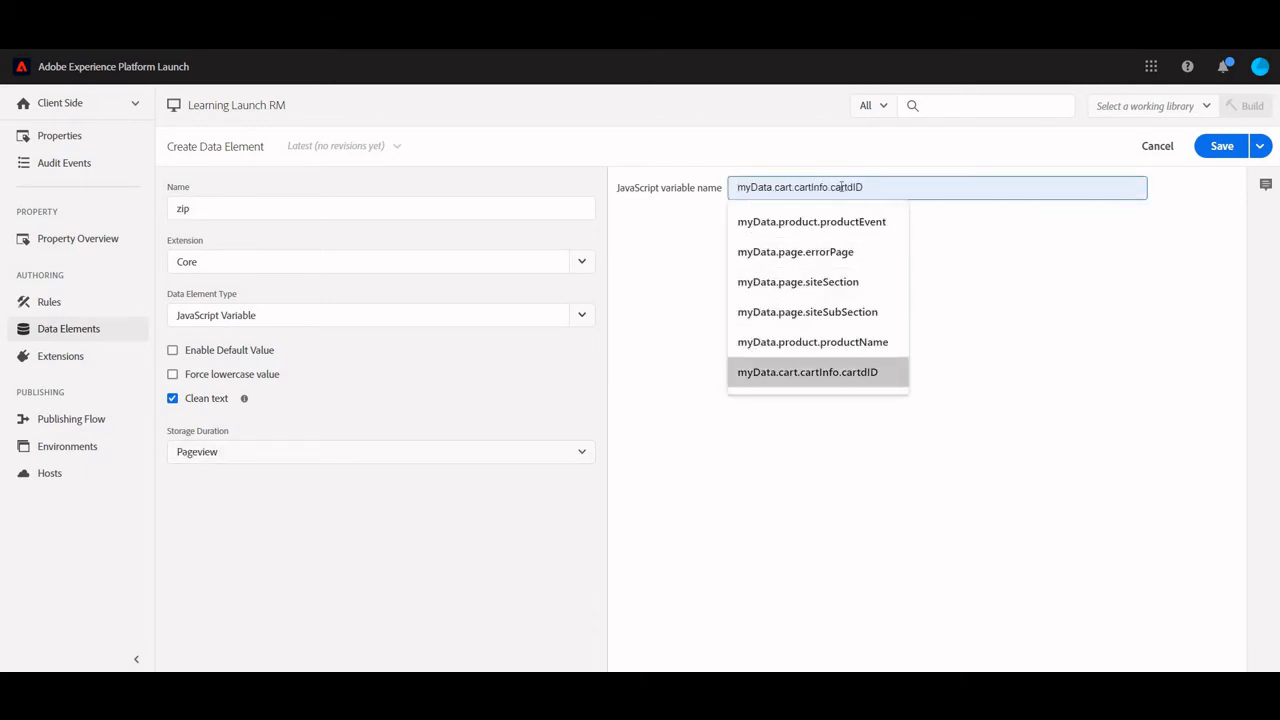
left_click(830, 372)
double_click(840, 185)
type("zip")
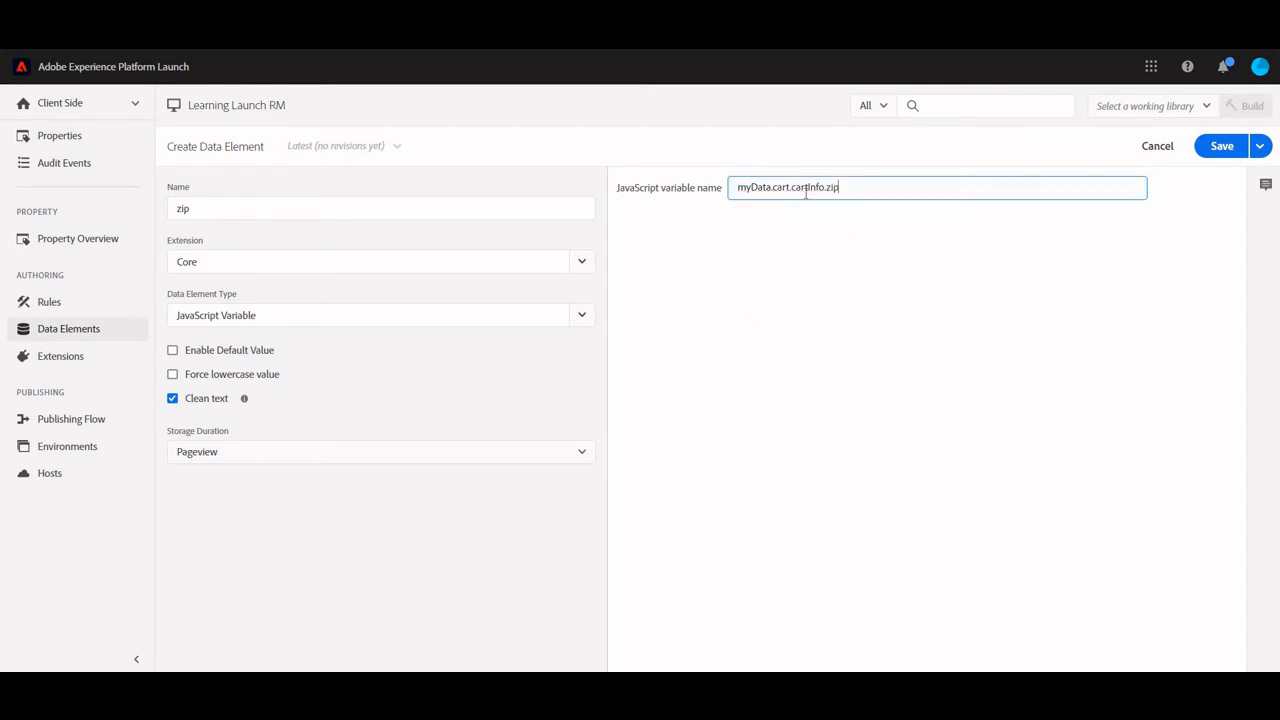
left_click(1219, 155)
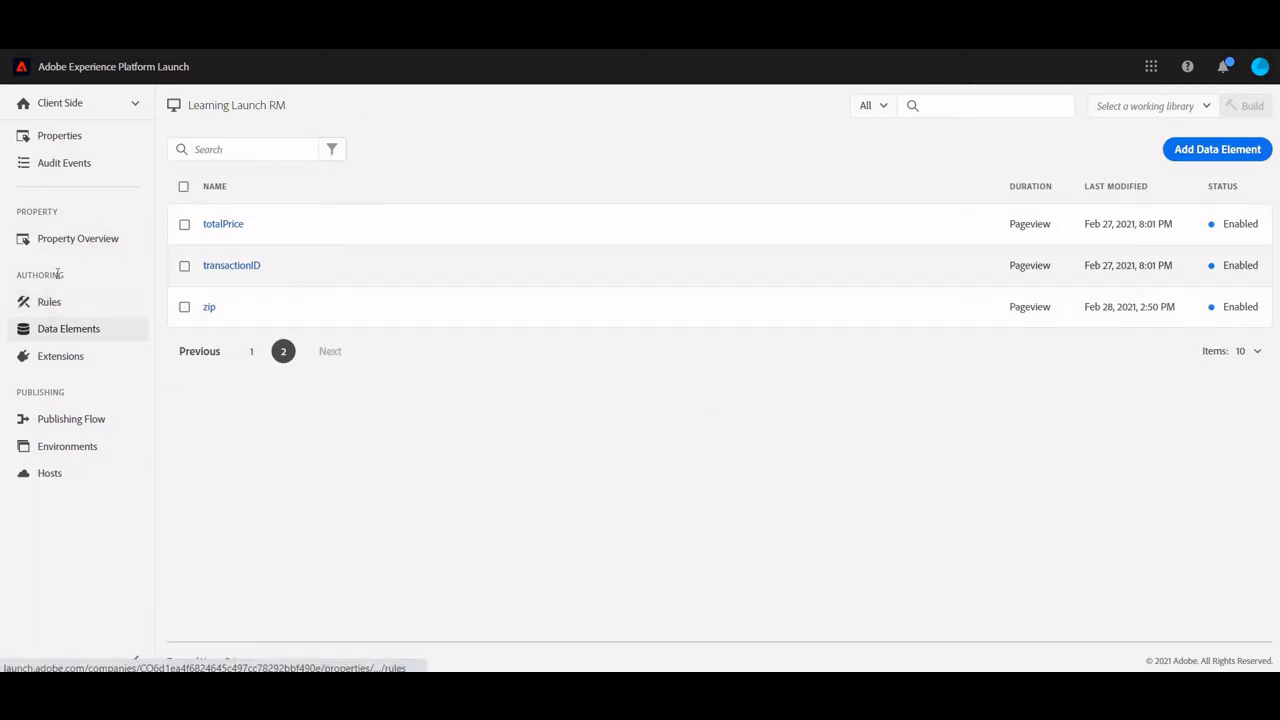
Open the Adobe Analytics Set Variables action of the All pages rule and review its props, events and additional settings down to Transaction ID
left_click(49, 303)
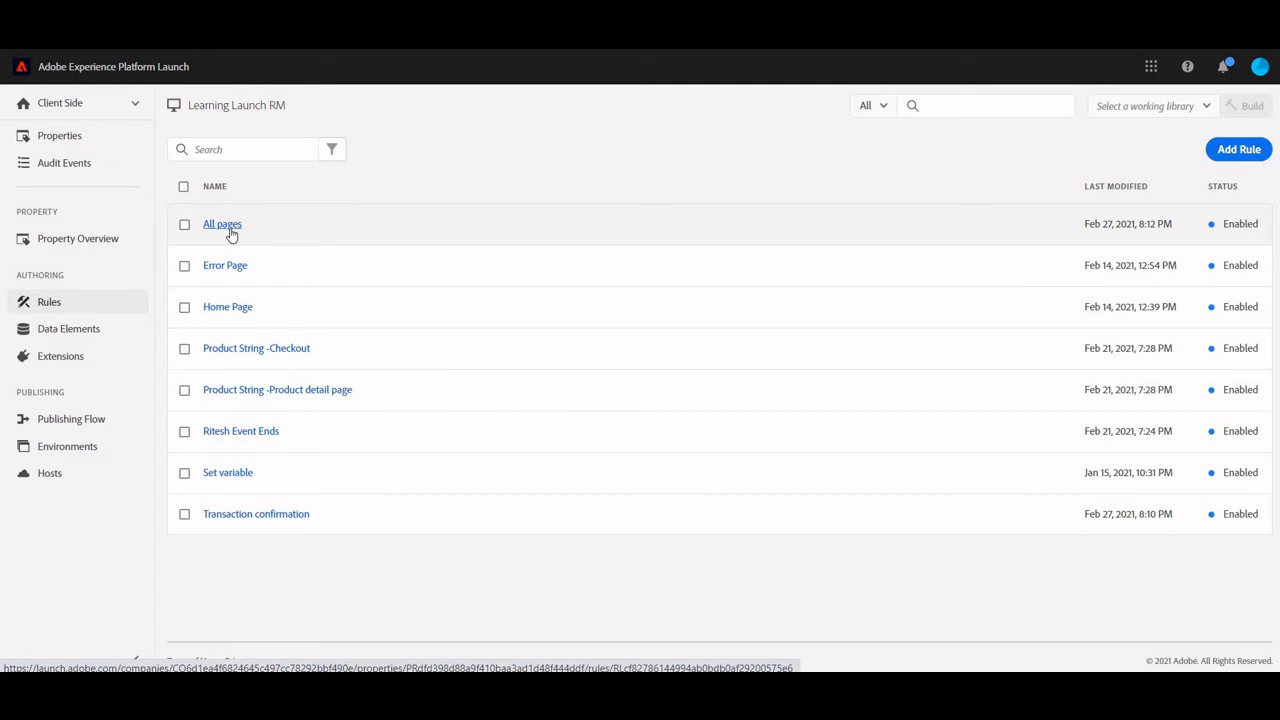
left_click(231, 229)
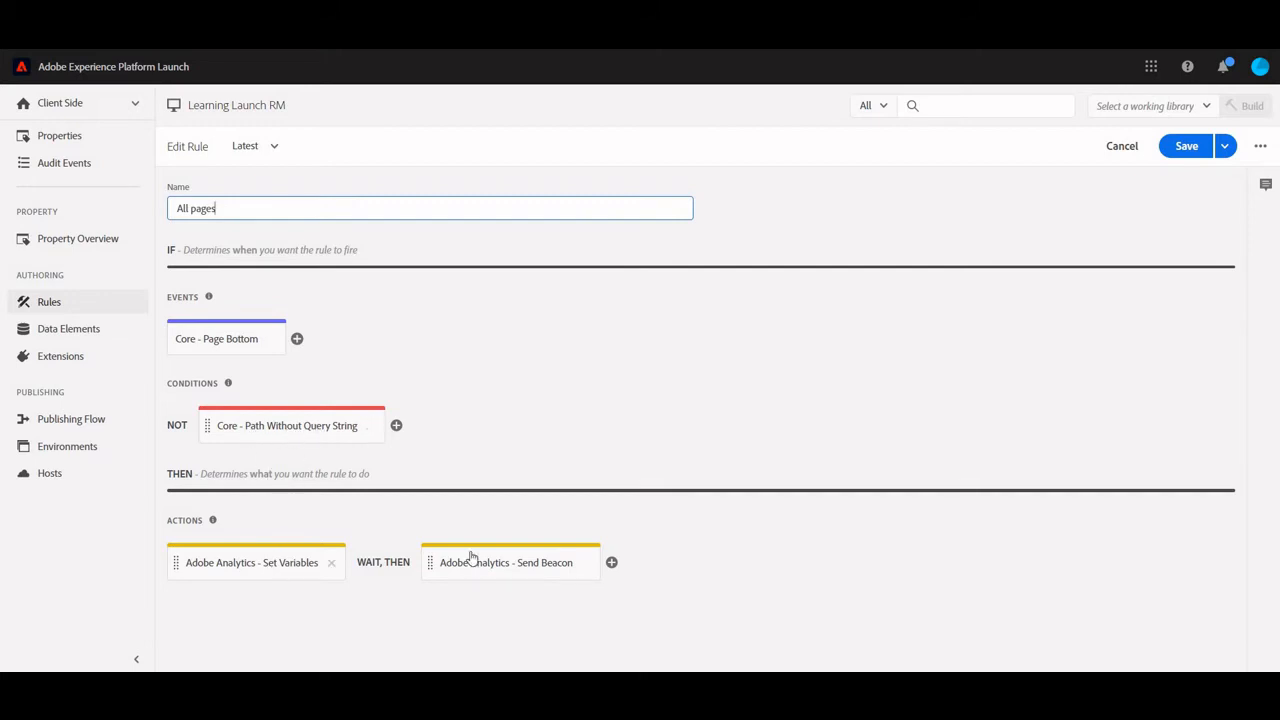
left_click(306, 557)
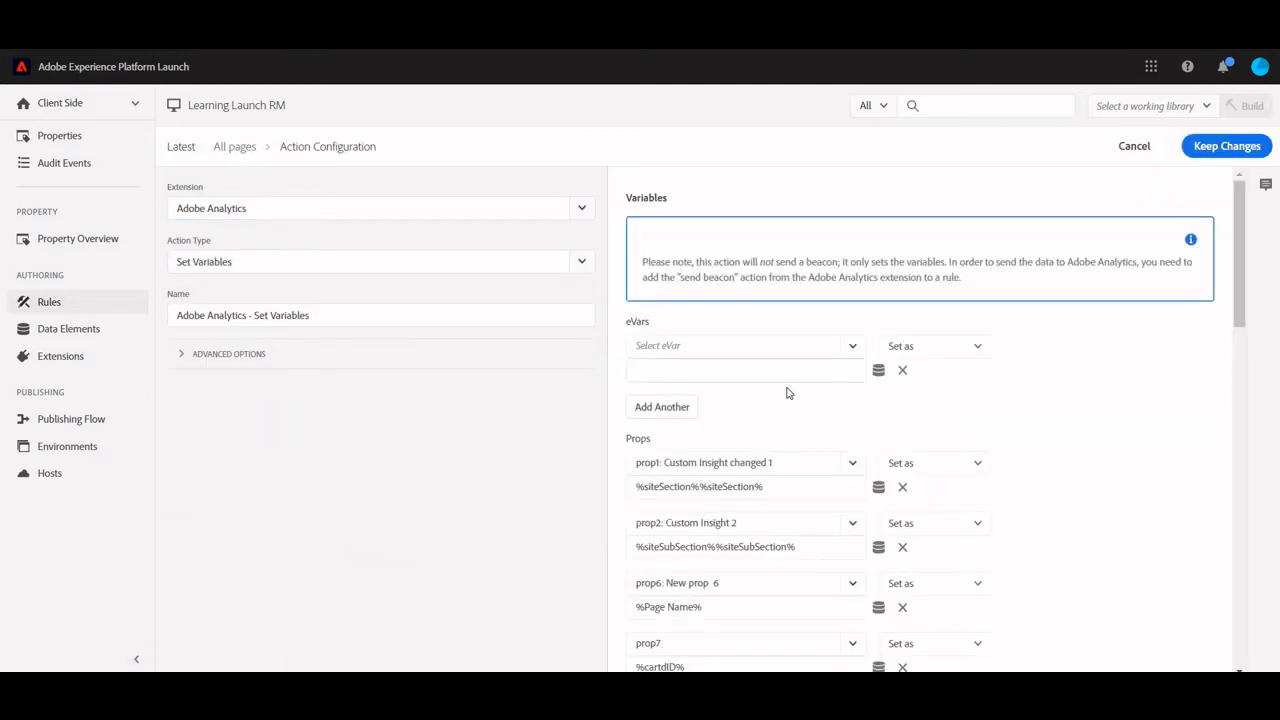
scroll(787, 393, "down", 3)
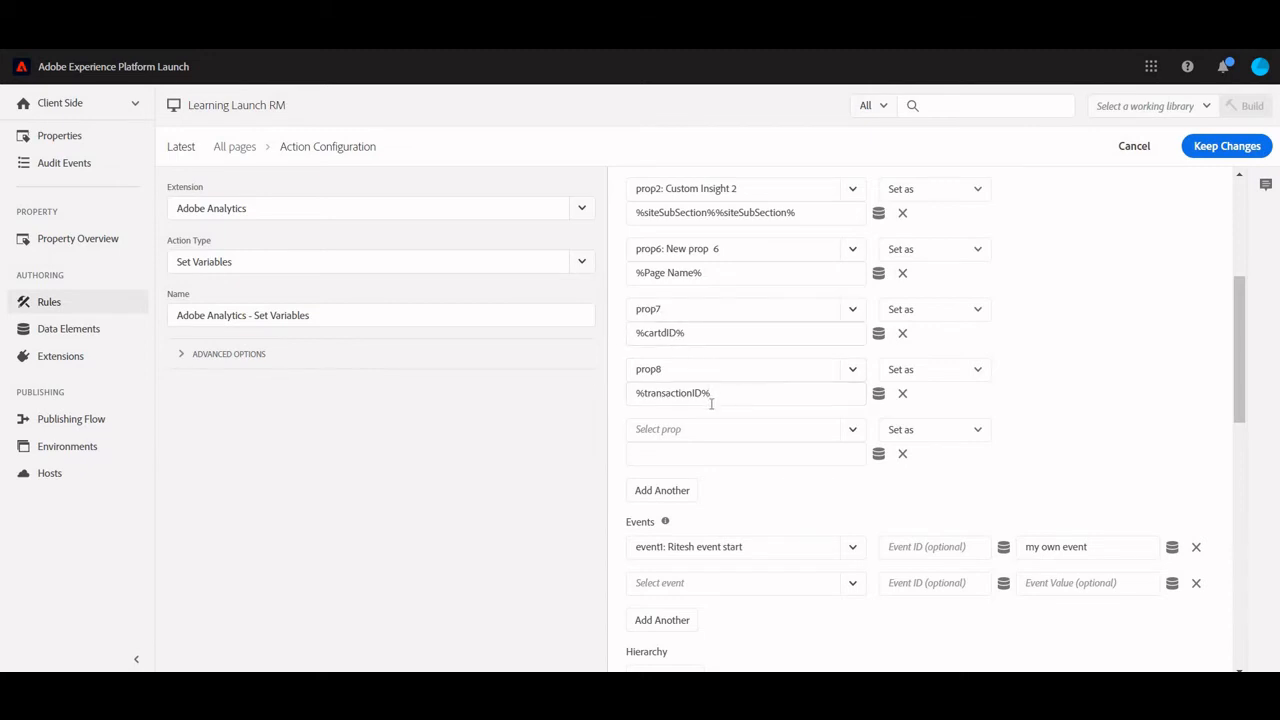
scroll(711, 403, "down", 3)
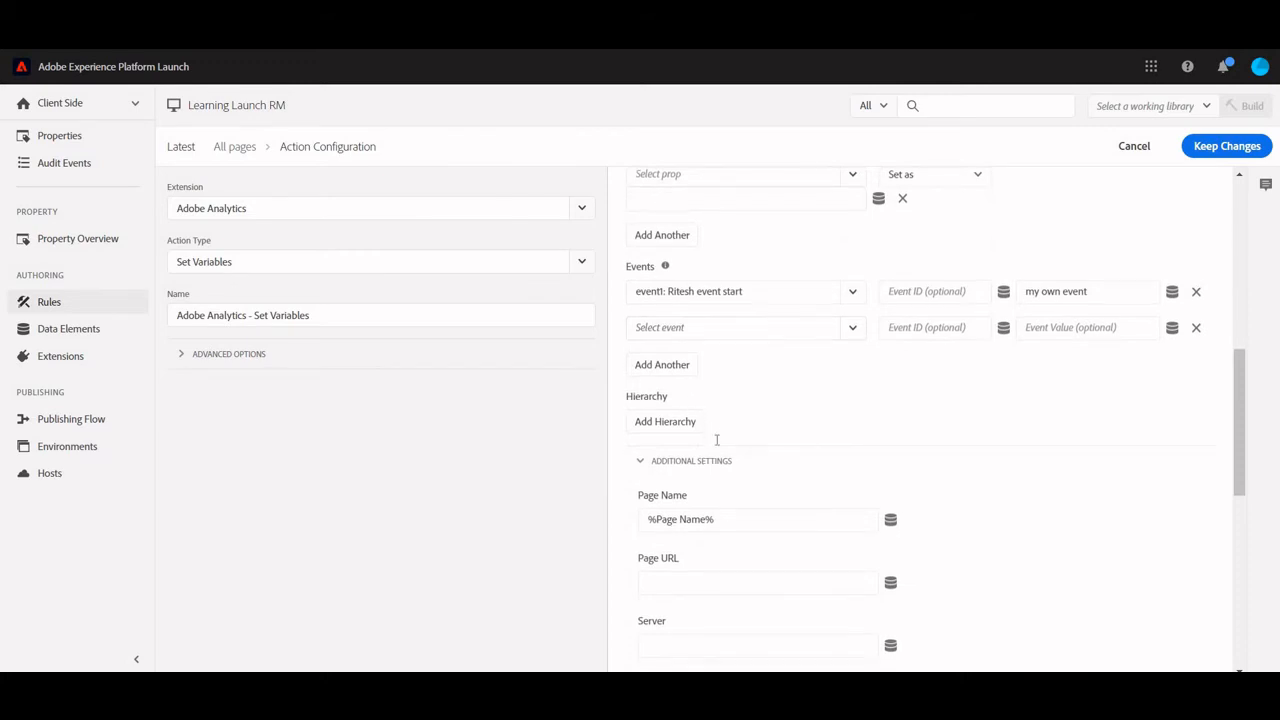
scroll(705, 430, "down", 1)
scroll(710, 423, "down", 2)
scroll(709, 428, "up", 1)
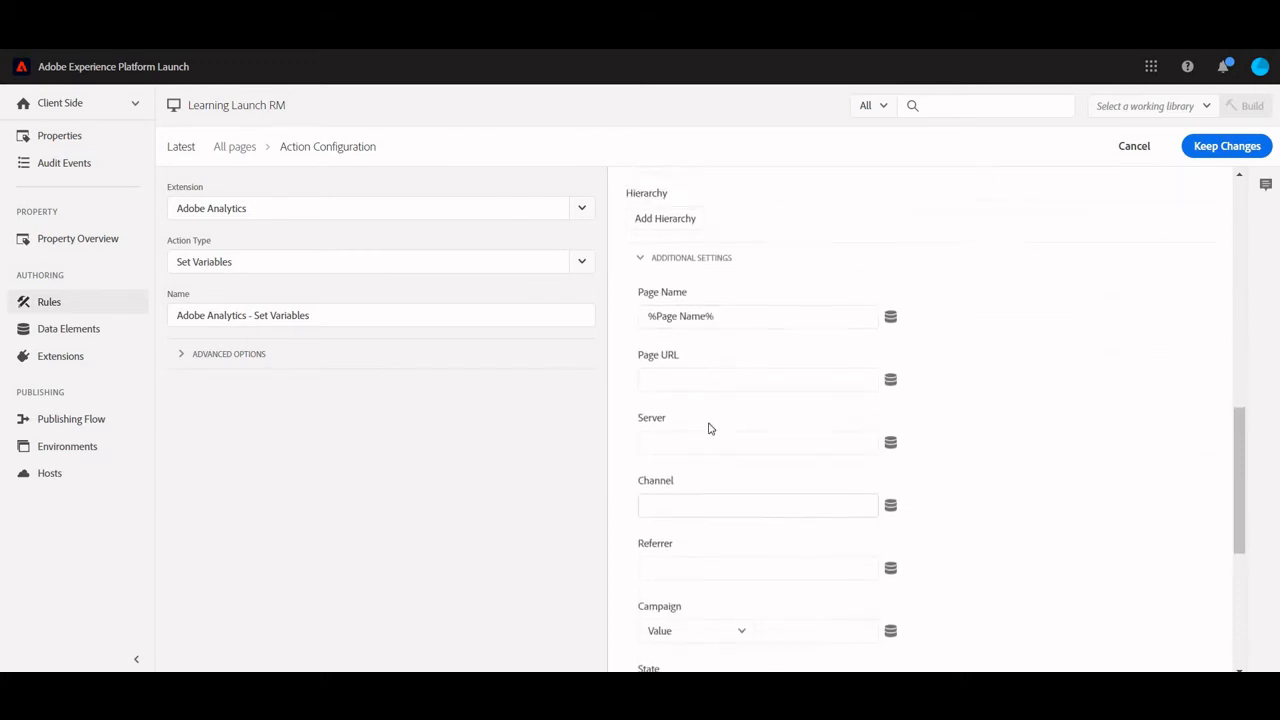
scroll(709, 428, "down", 3)
scroll(709, 425, "down", 2)
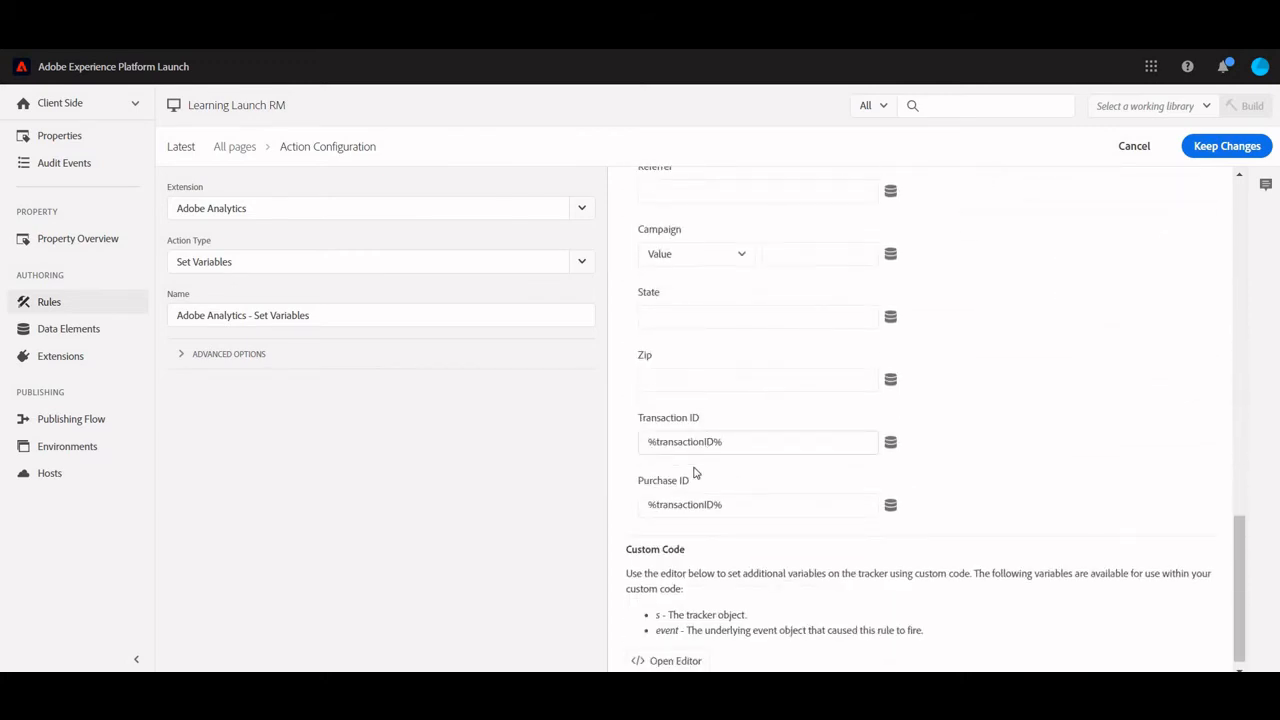
double_click(652, 422)
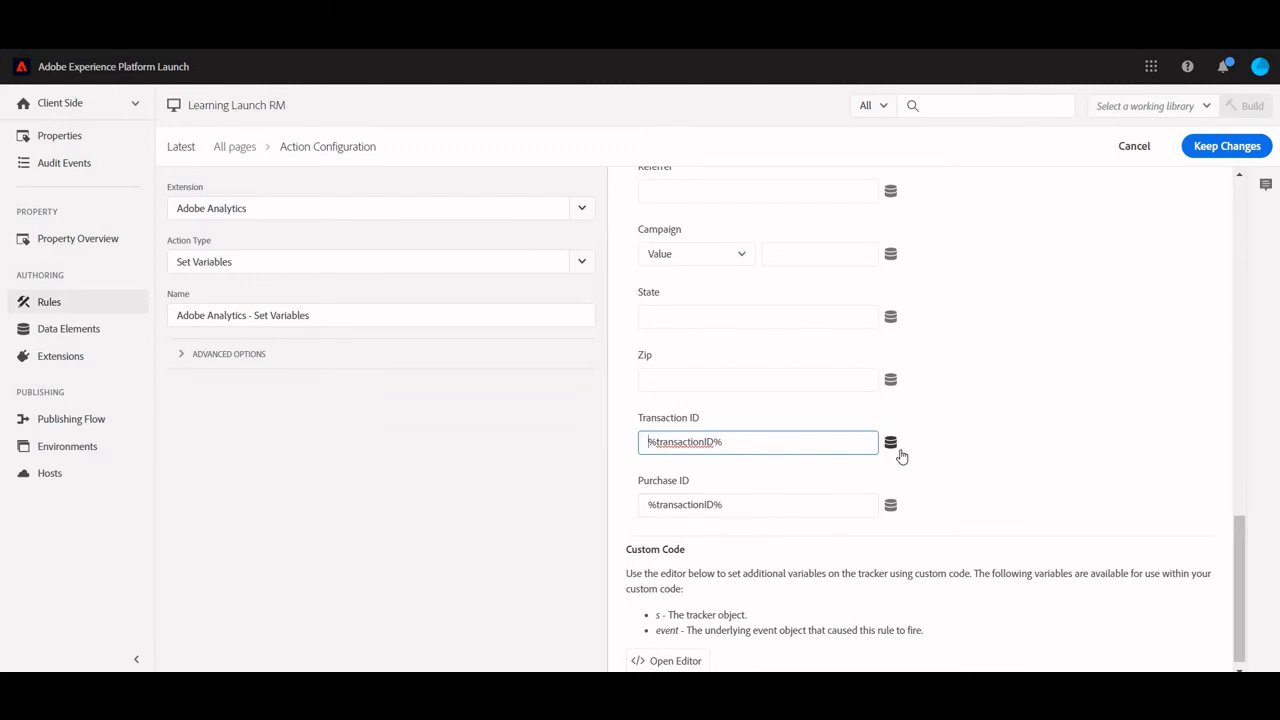
Map the action's Zip variable to the zip data element and its State variable to the state data element
left_click(891, 381)
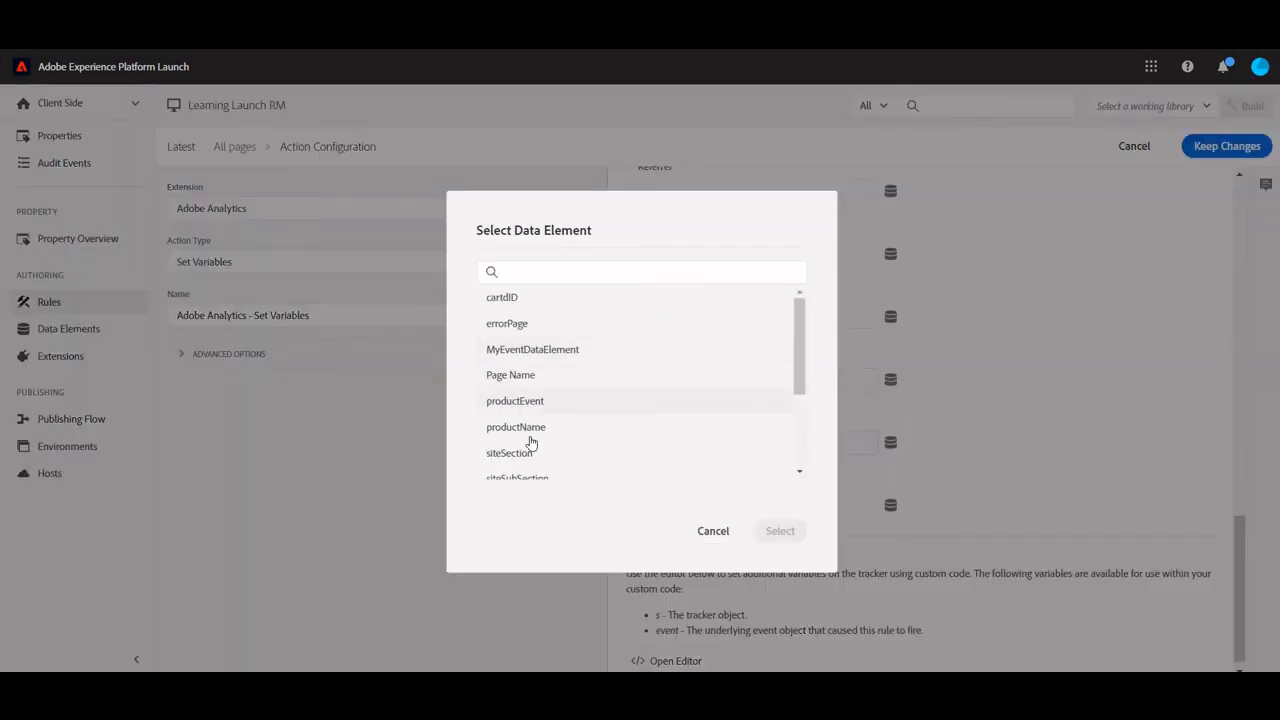
scroll(530, 450, "down", 3)
left_click(530, 466)
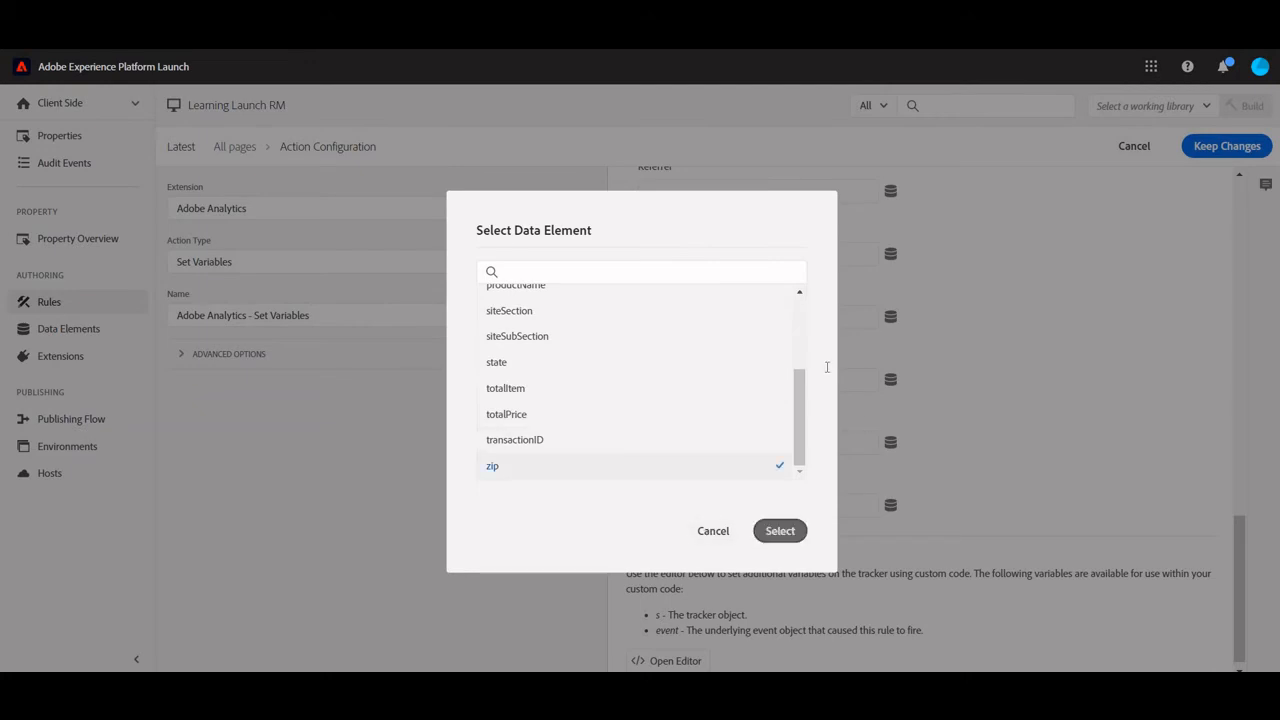
left_click(780, 531)
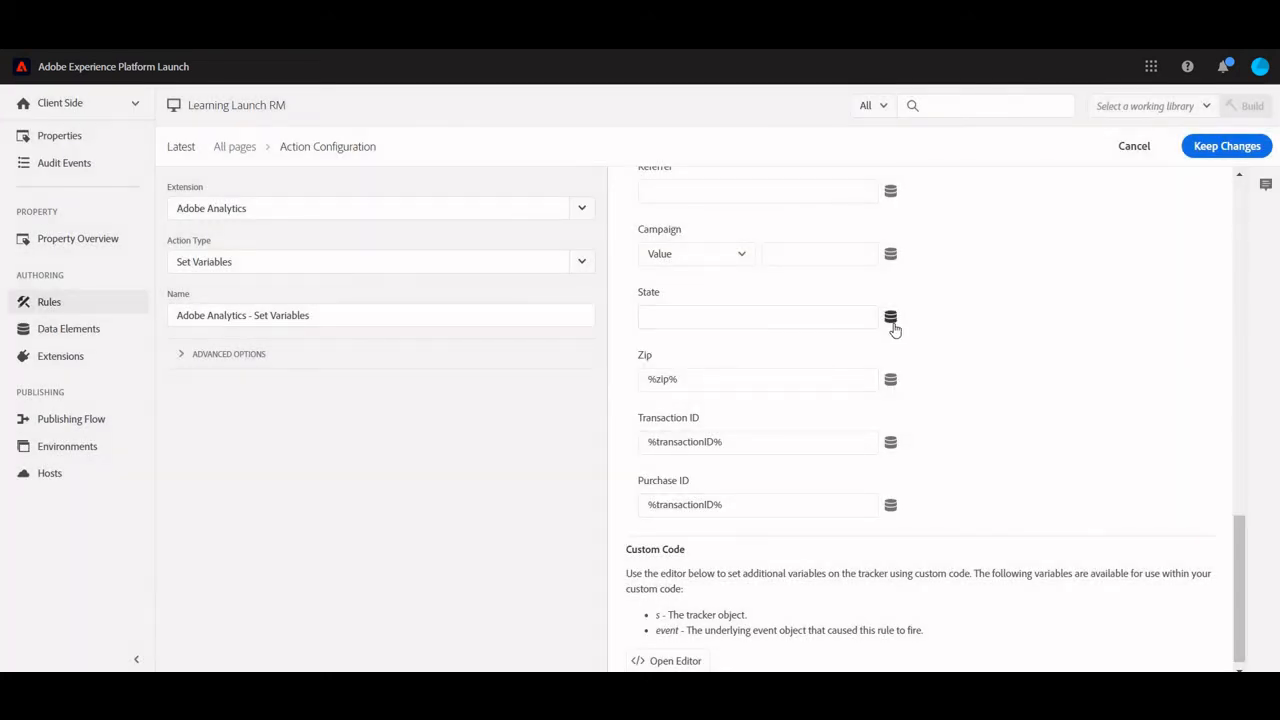
left_click(891, 318)
scroll(575, 455, "down", 3)
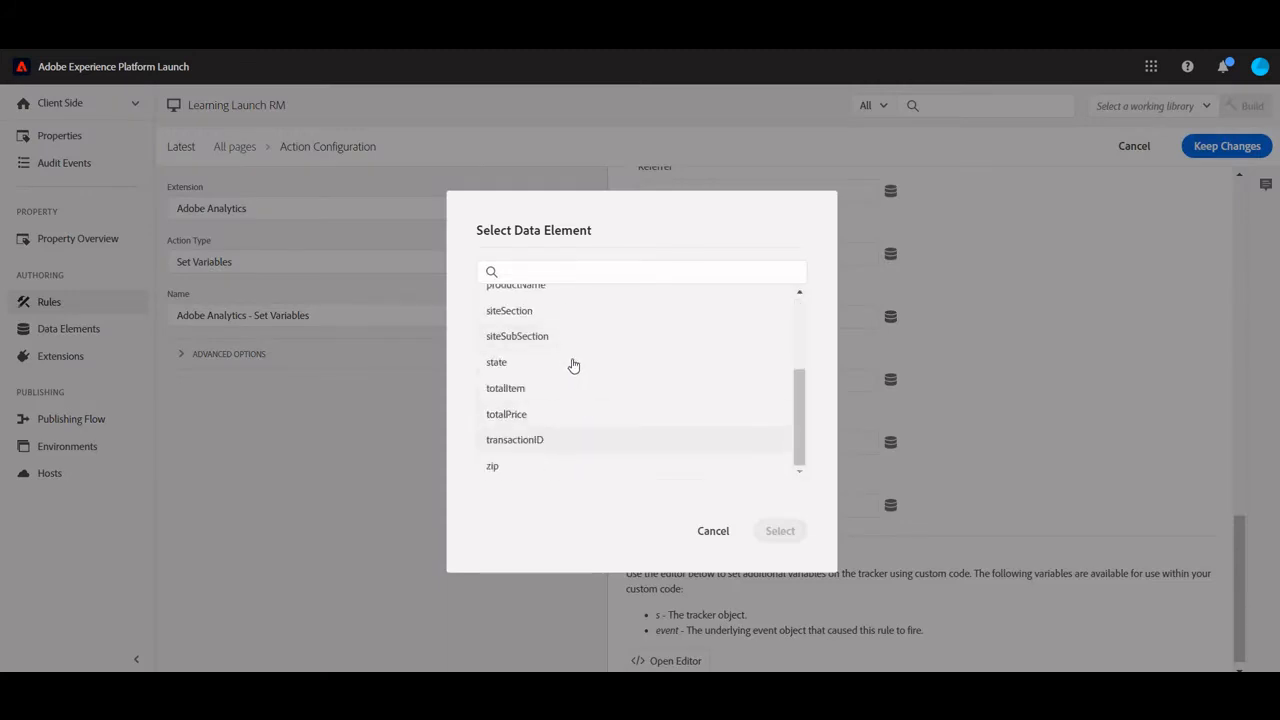
left_click(571, 364)
left_click(789, 543)
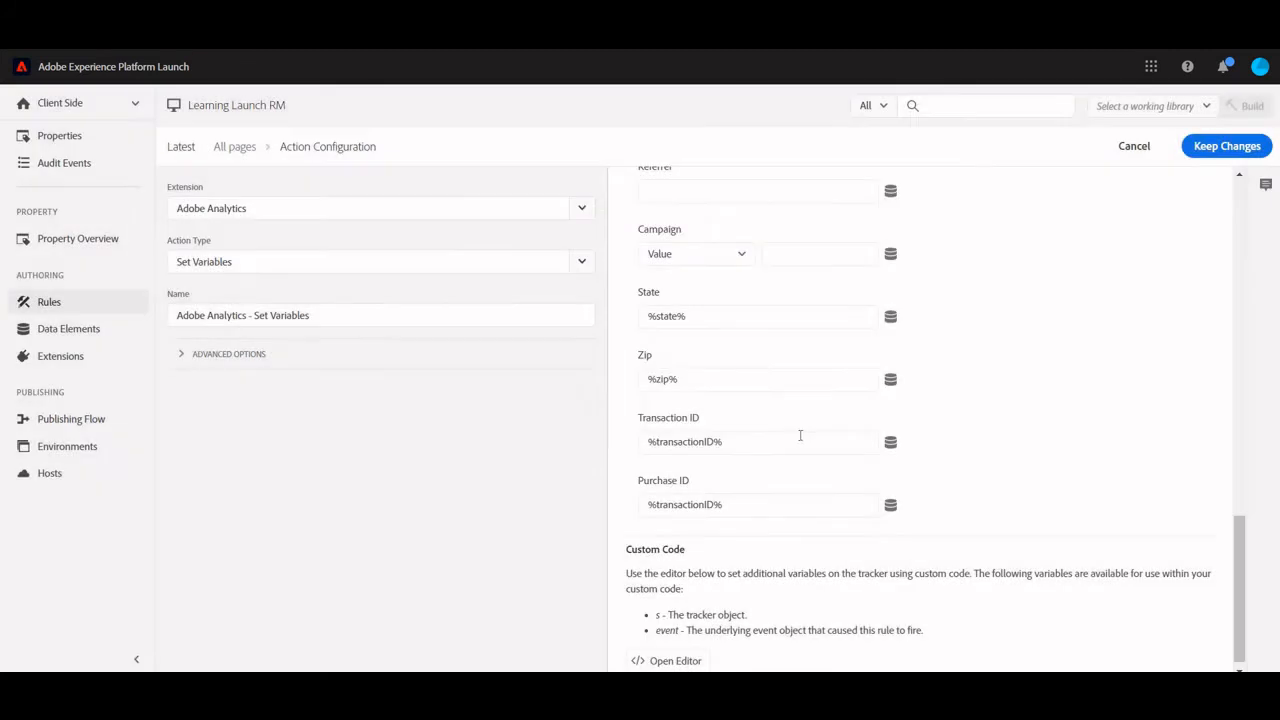
Review the action's variable mappings and custom code without editing the code, and keep the changes made to the Set Variables action
scroll(626, 530, "down", 1)
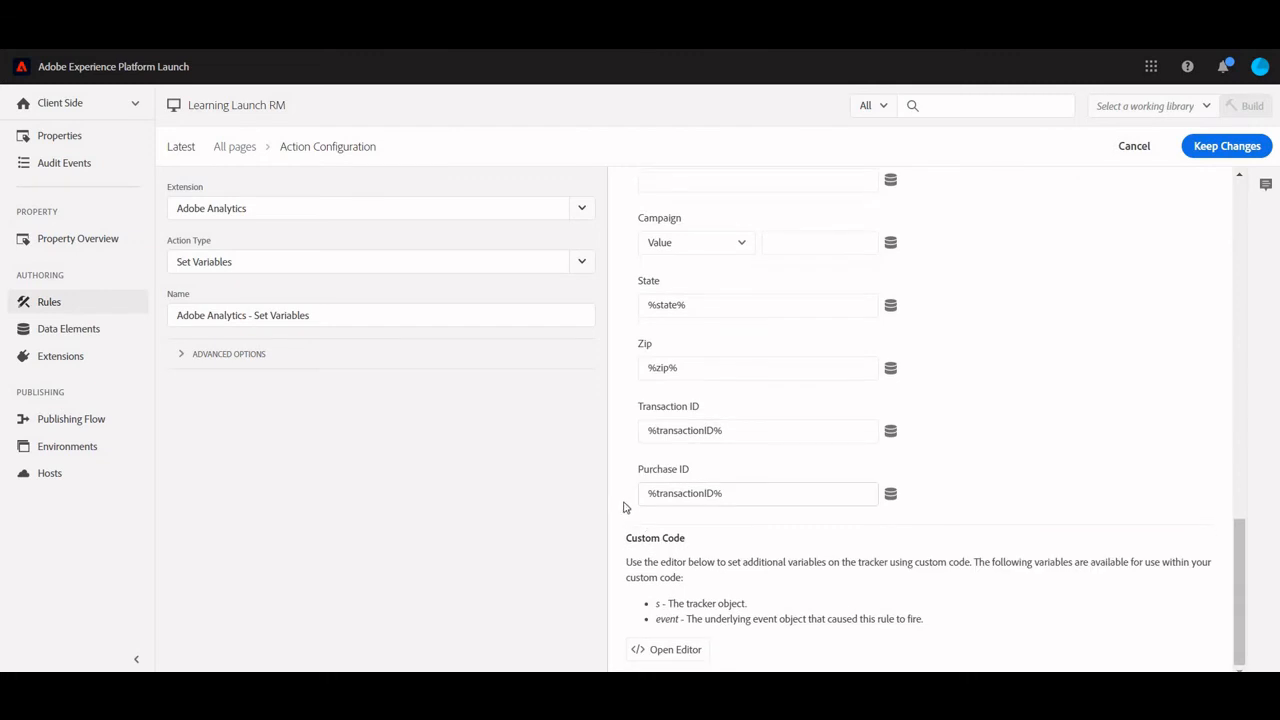
scroll(975, 368, "up", 3)
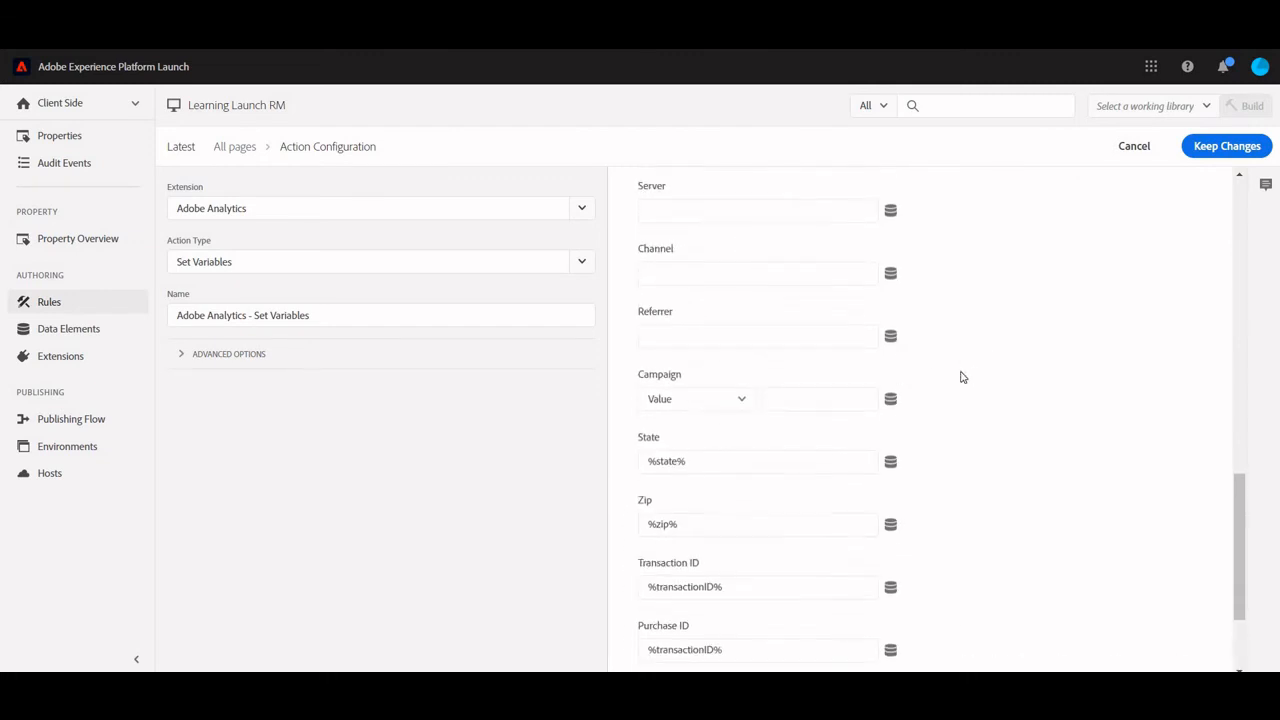
scroll(877, 392, "down", 3)
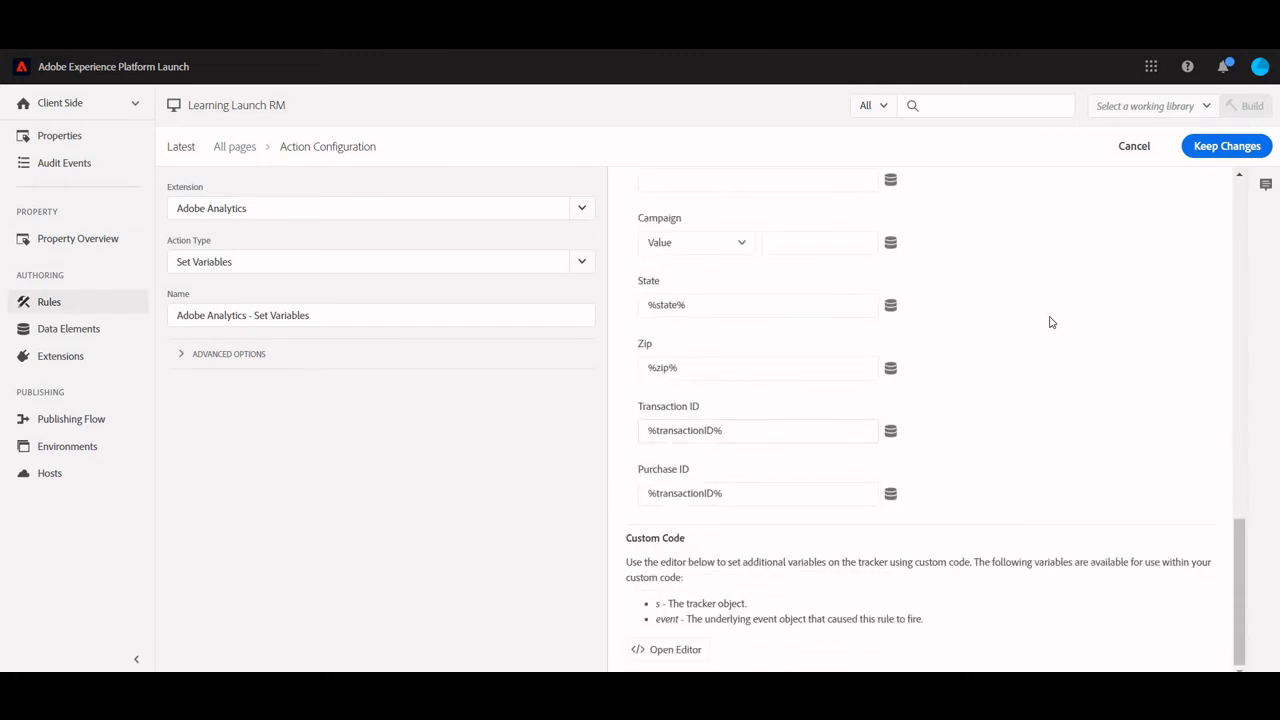
scroll(1066, 315, "up", 8)
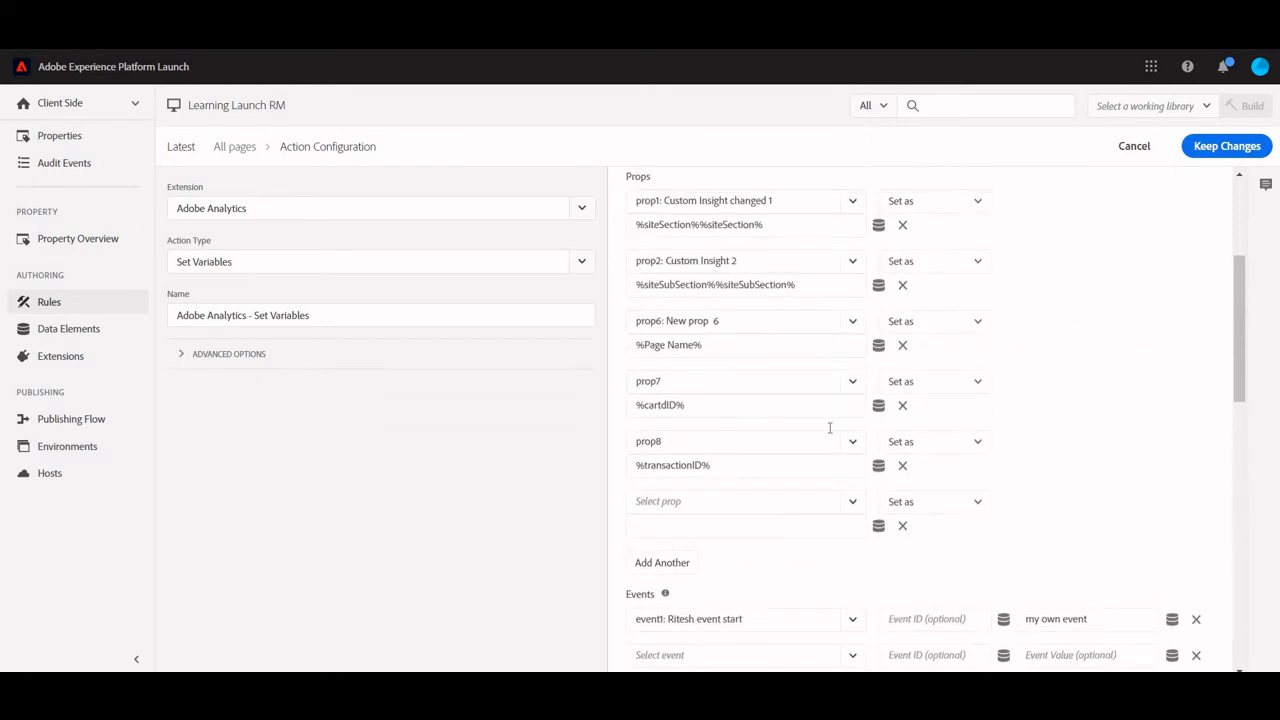
scroll(746, 486, "down", 10)
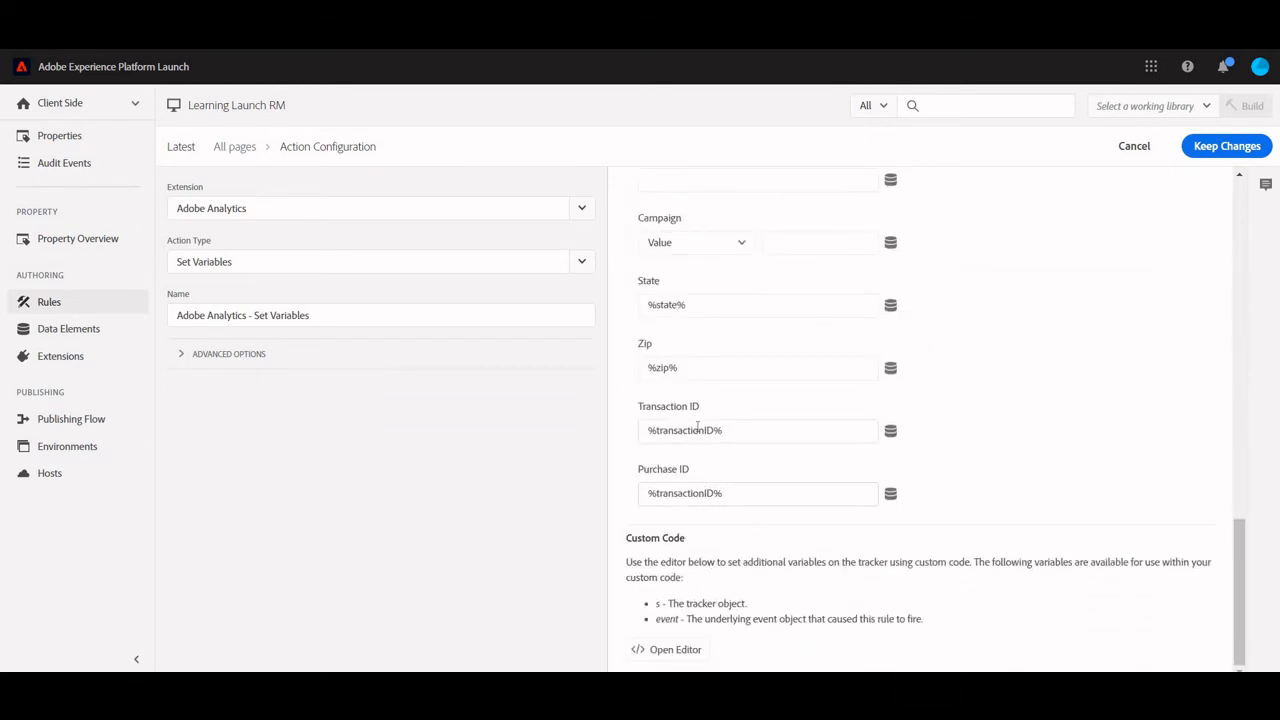
left_click(675, 652)
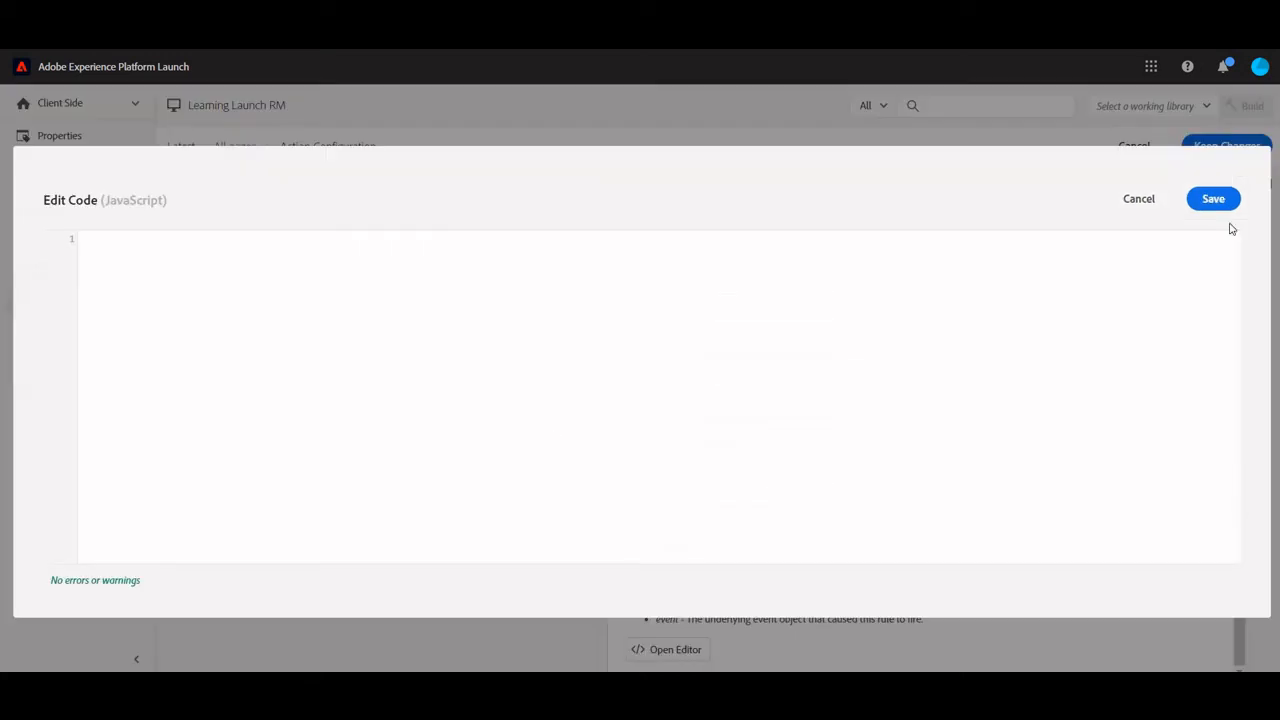
left_click(1139, 200)
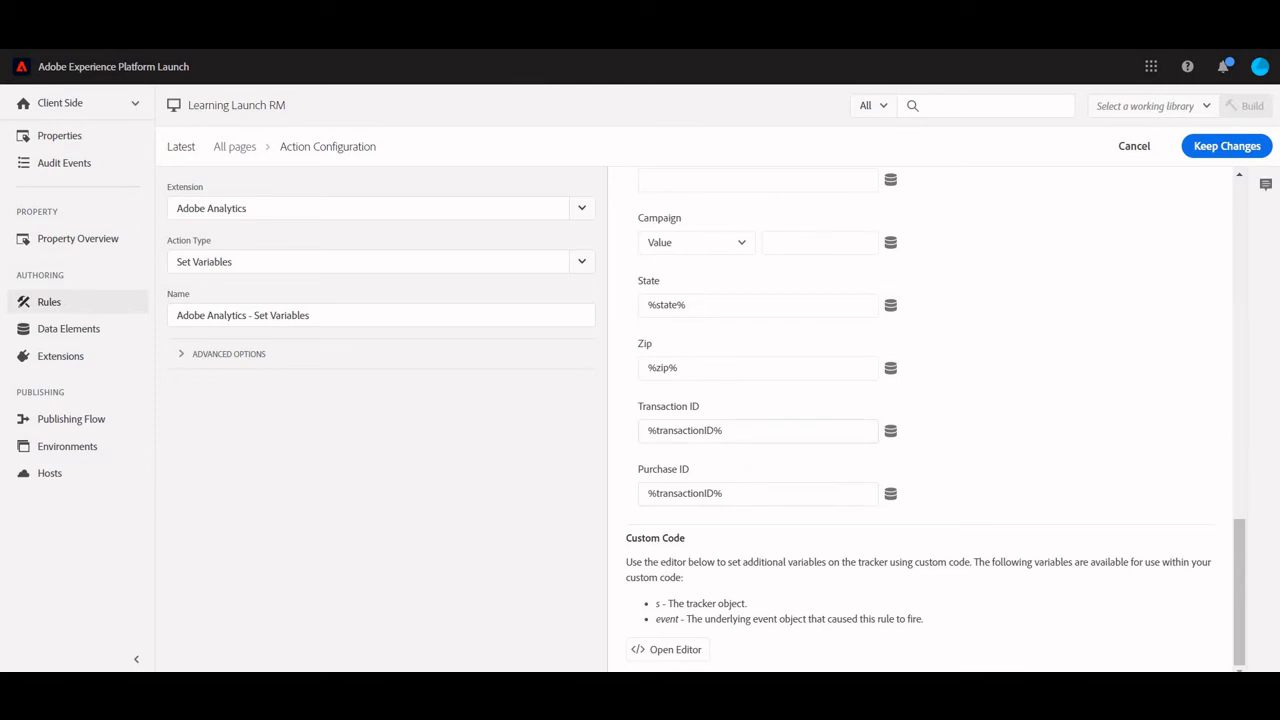
left_click(1206, 150)
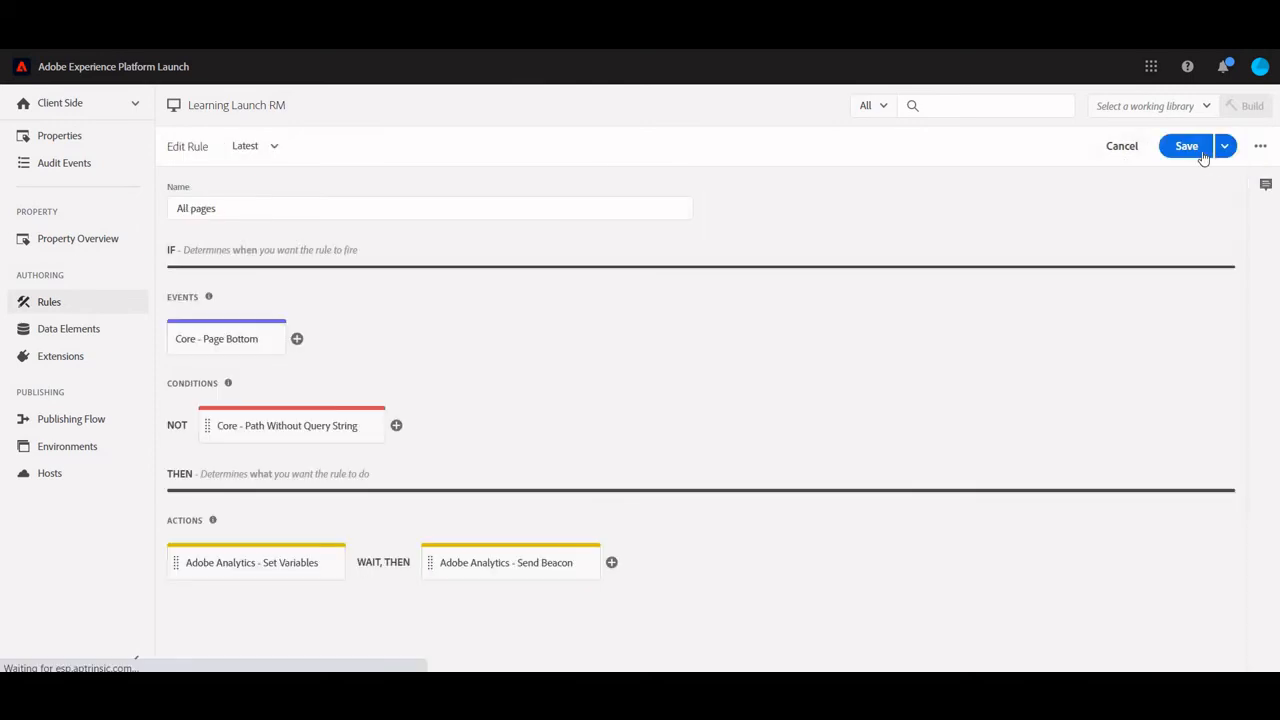
Save the All pages rule and add all changed resources to the RM1 library in the publishing flow
left_click(1200, 155)
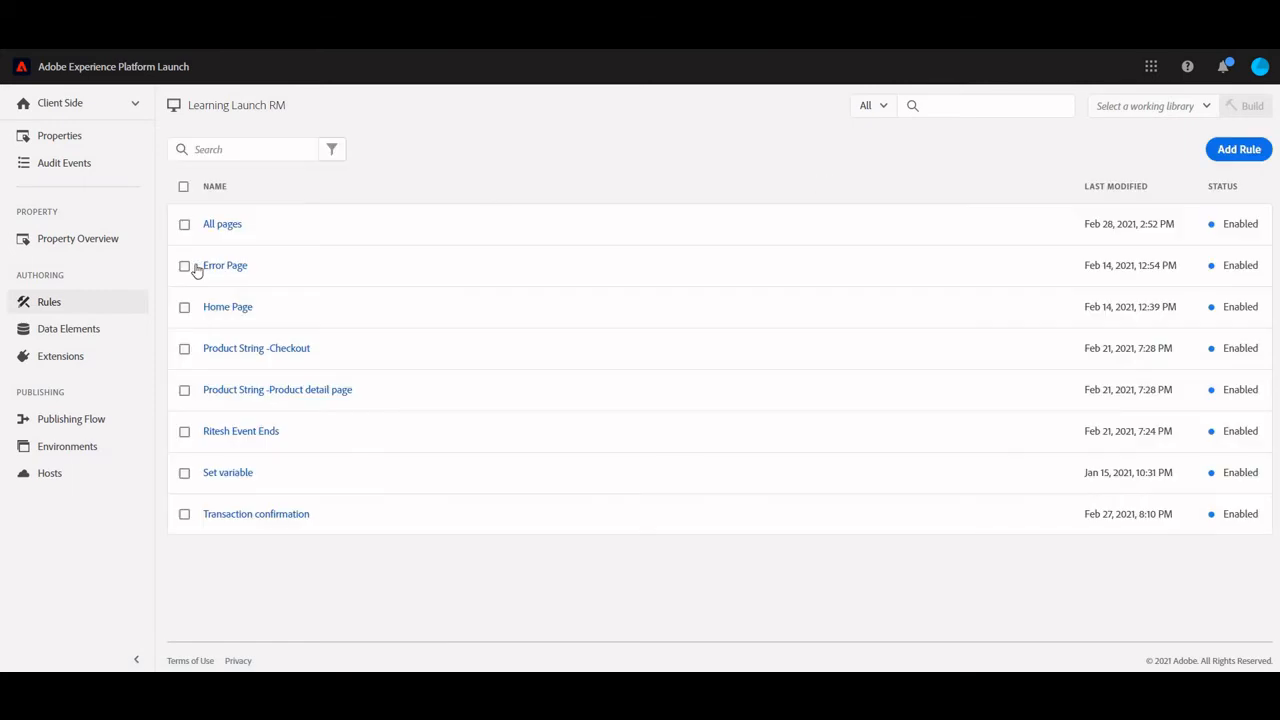
left_click(72, 418)
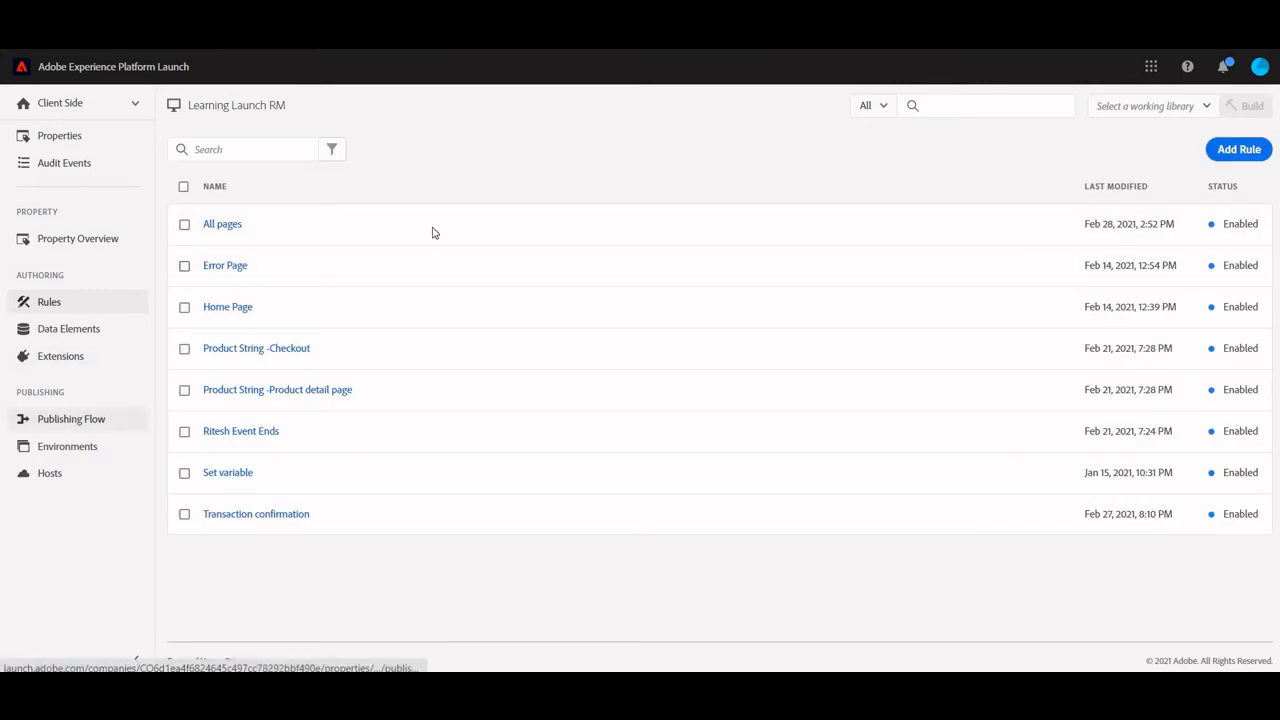
left_click(271, 244)
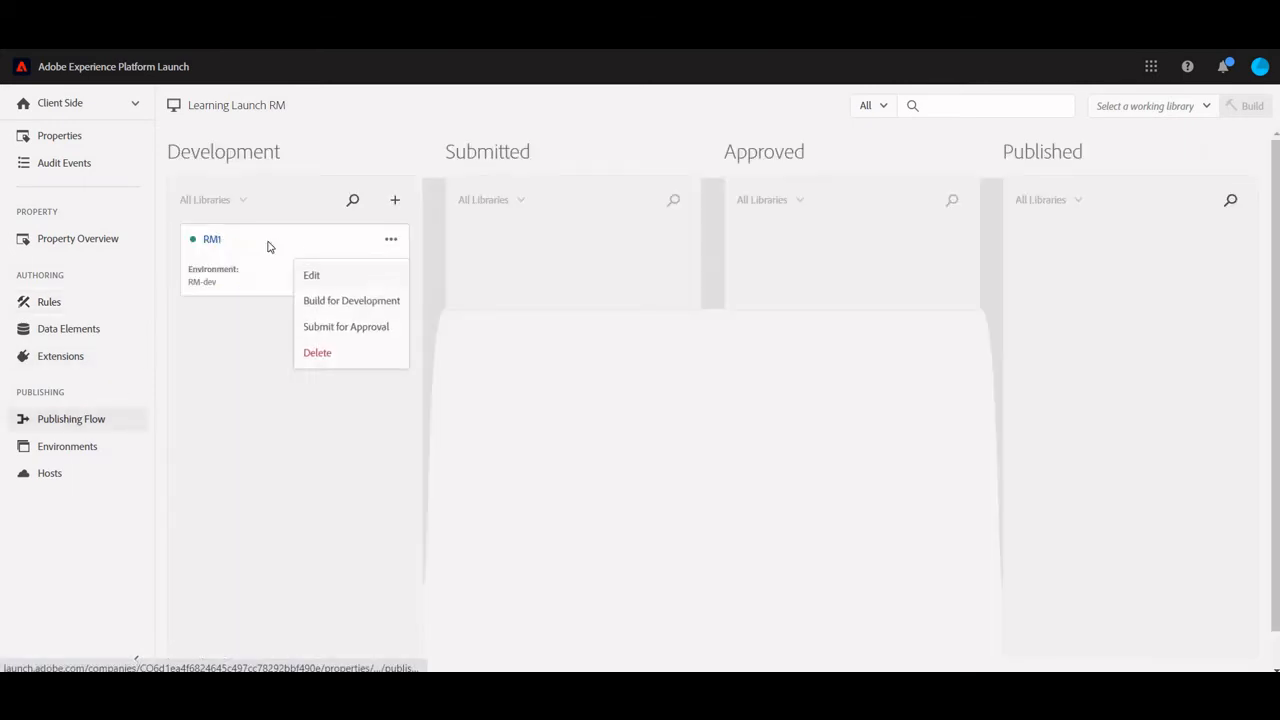
left_click(354, 274)
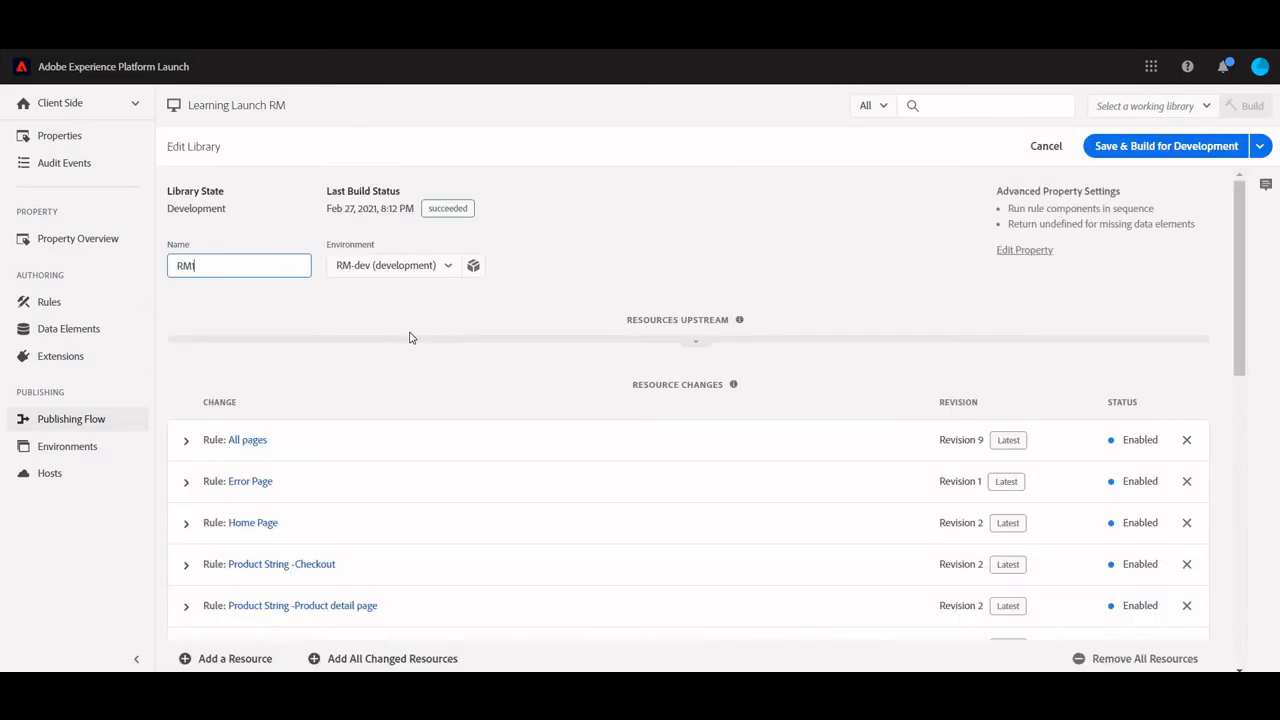
scroll(401, 549, "down", 3)
scroll(401, 549, "down", 5)
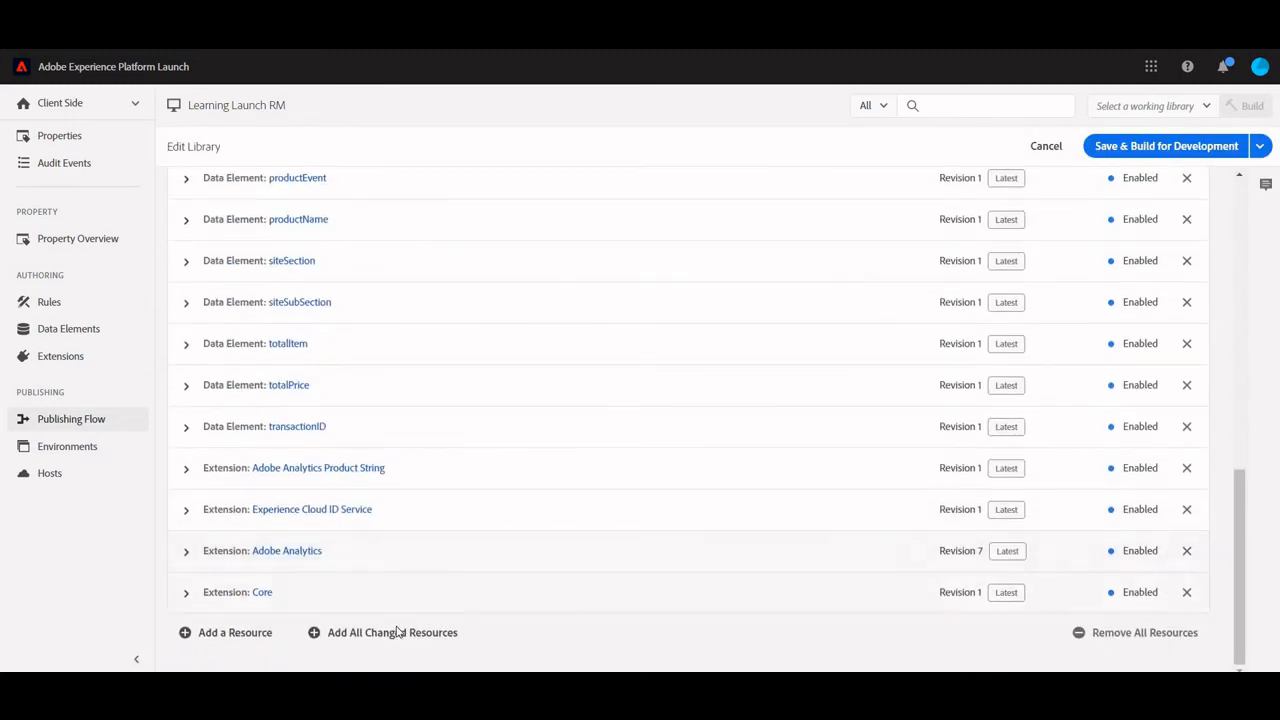
left_click(397, 634)
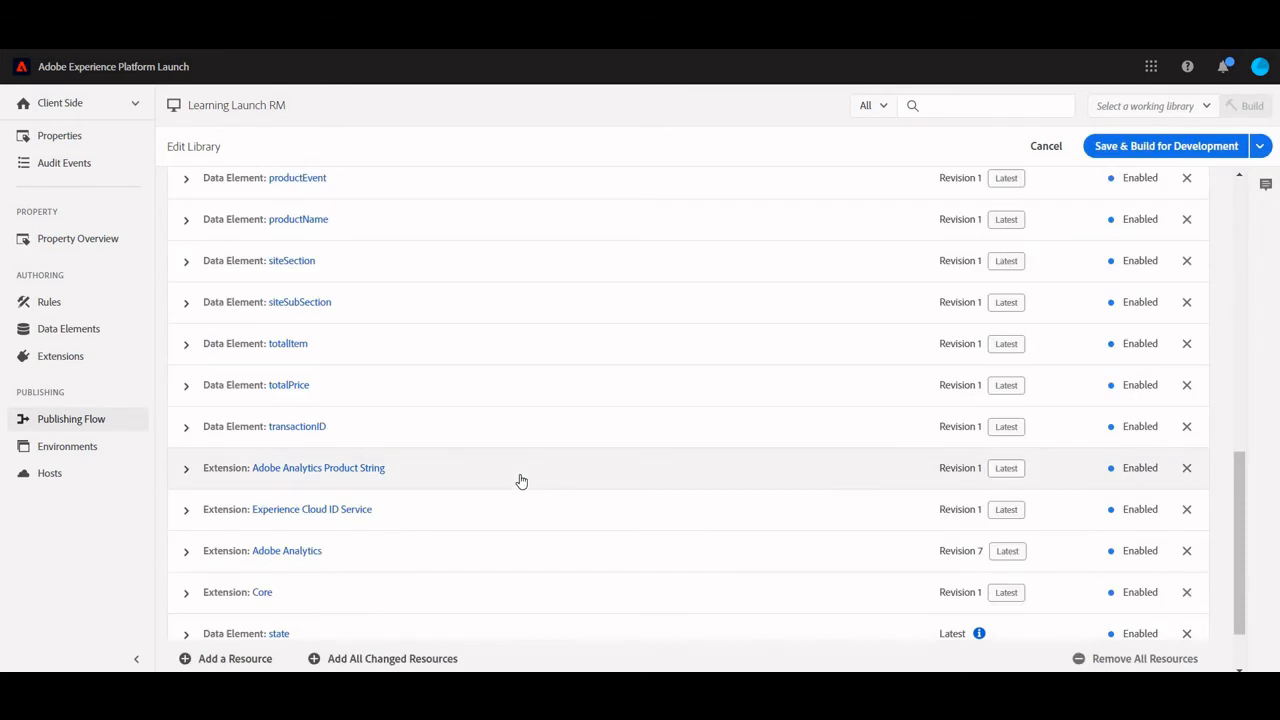
Check the revisions of the library's changed resources, and save and build RM1 for development
scroll(521, 481, "up", 10)
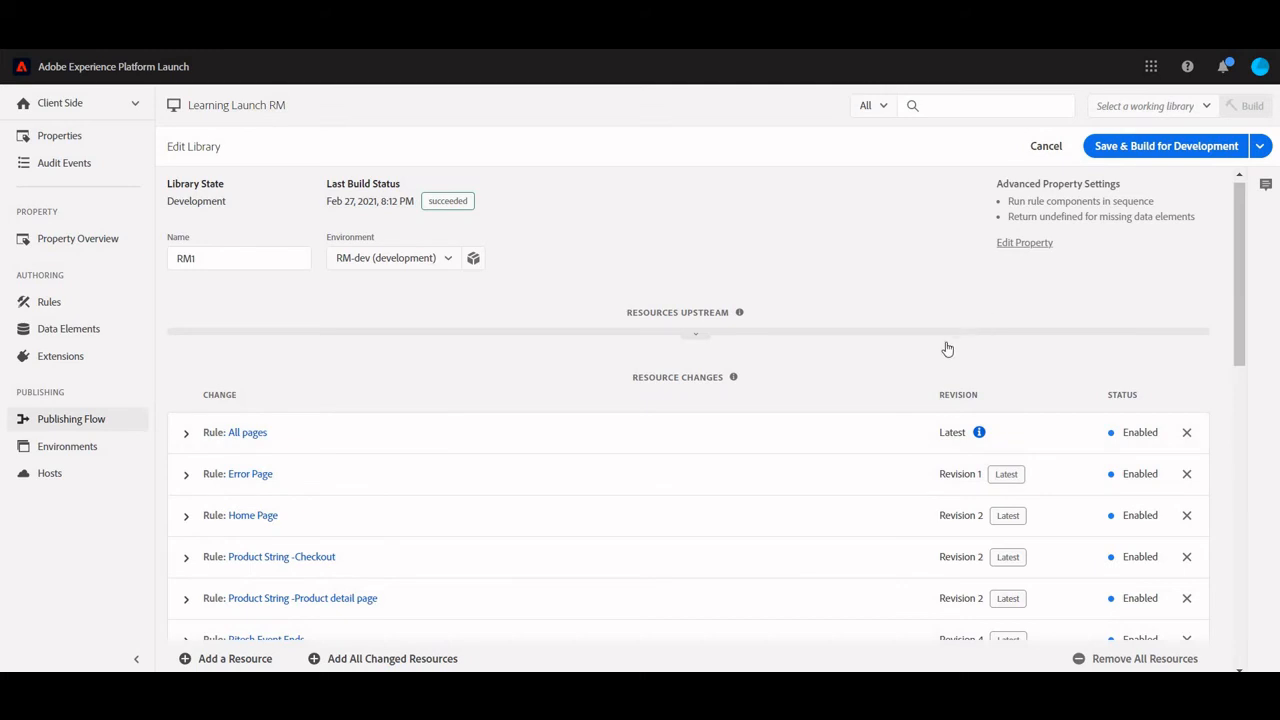
scroll(847, 384, "down", 1)
scroll(845, 384, "down", 15)
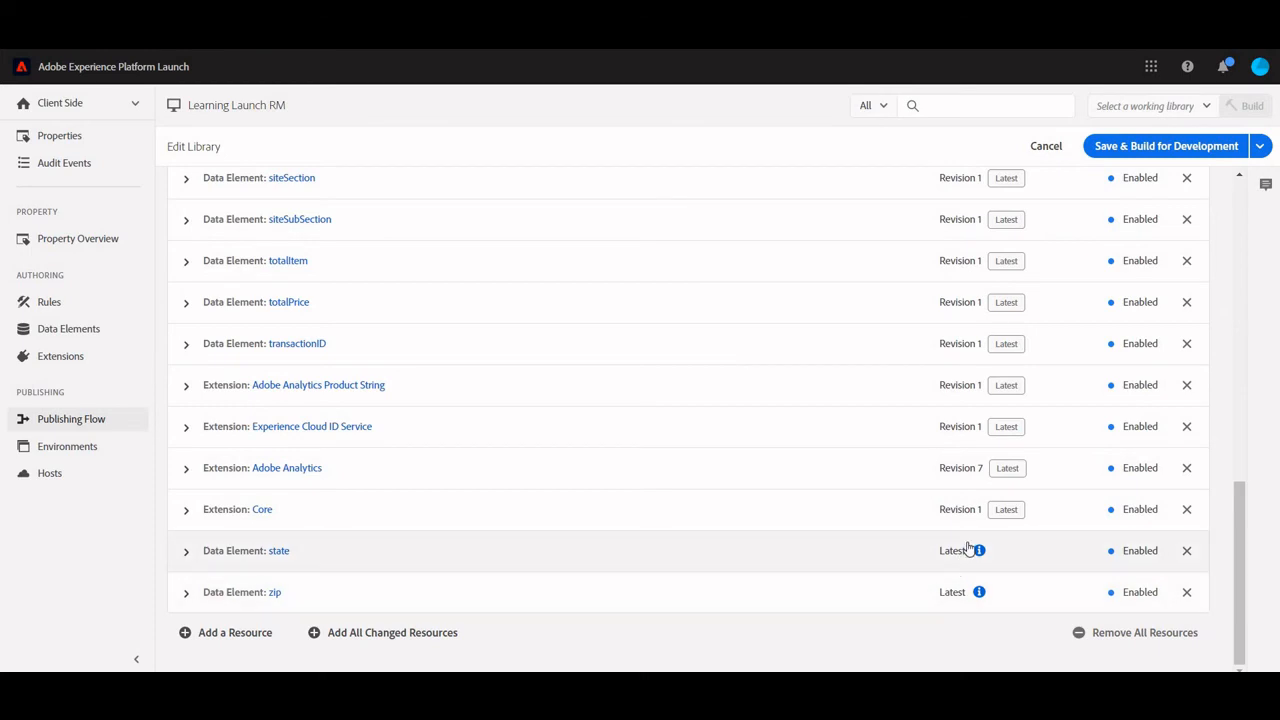
scroll(815, 372, "up", 5)
scroll(815, 372, "up", 4)
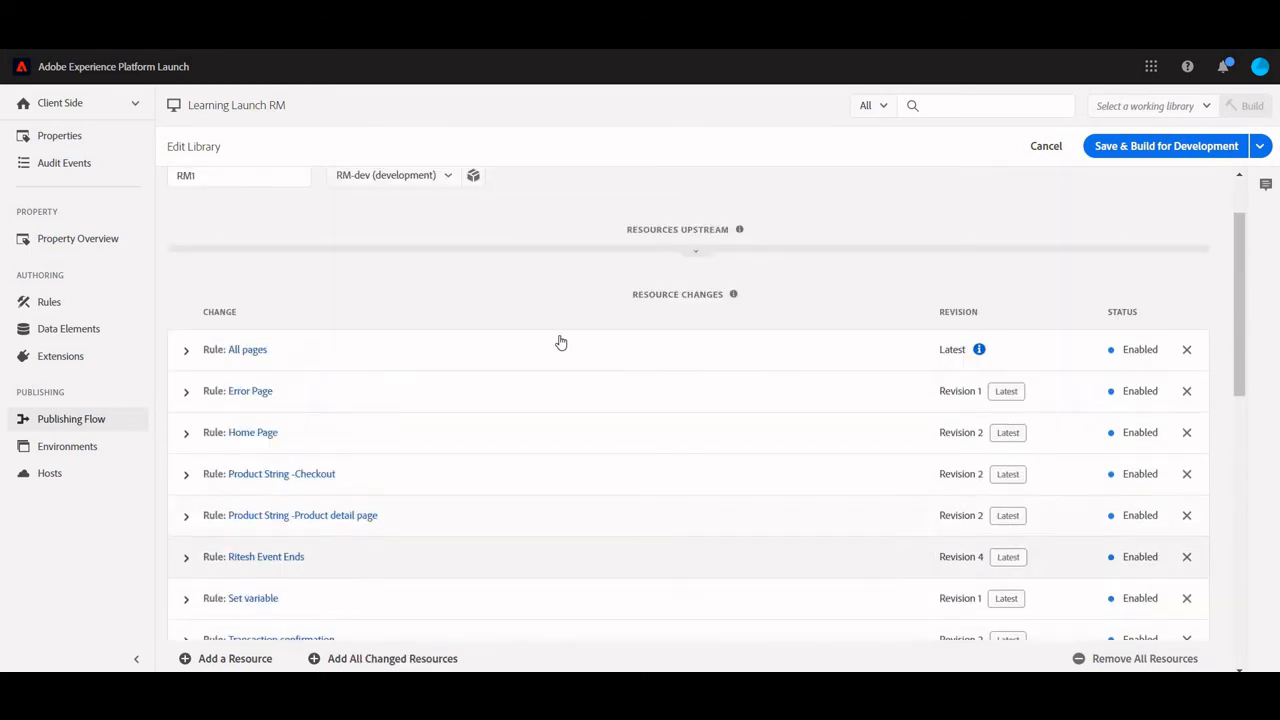
left_click(1163, 150)
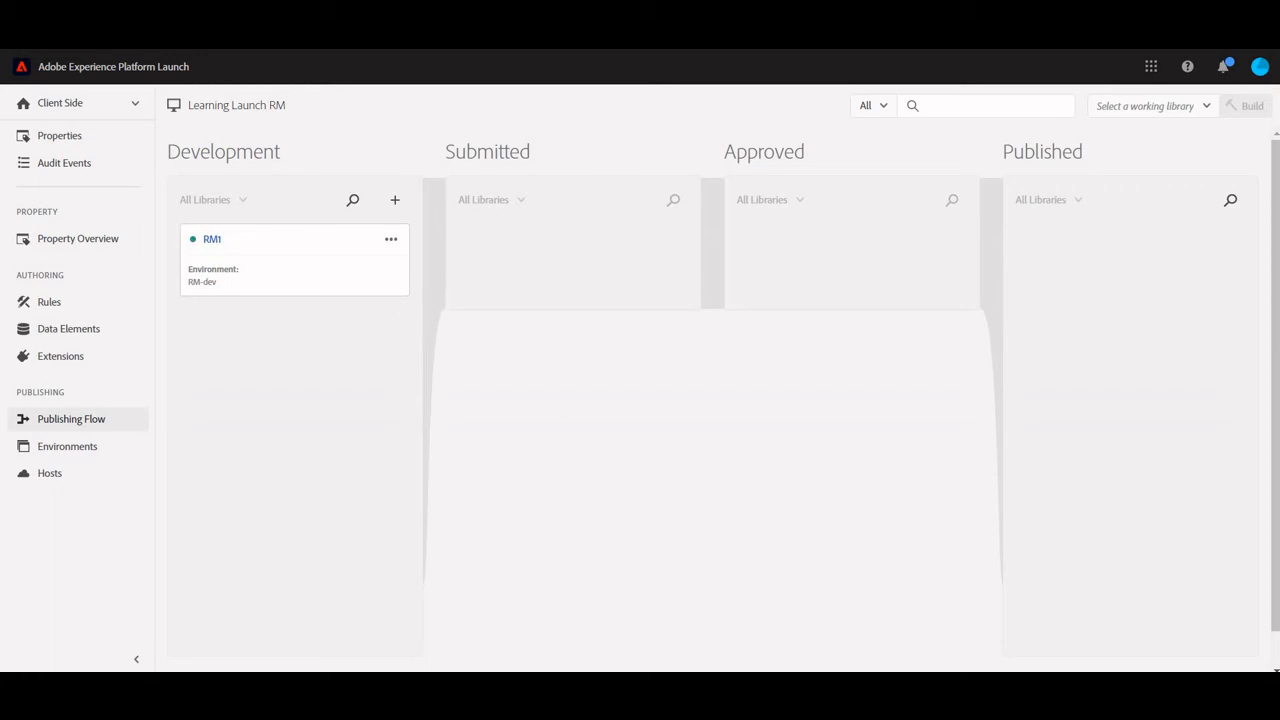
Open myanalyticshome.html in the browser and trace its console syntax error to the source line
key("ctrl+t")
key("alt+Tab")
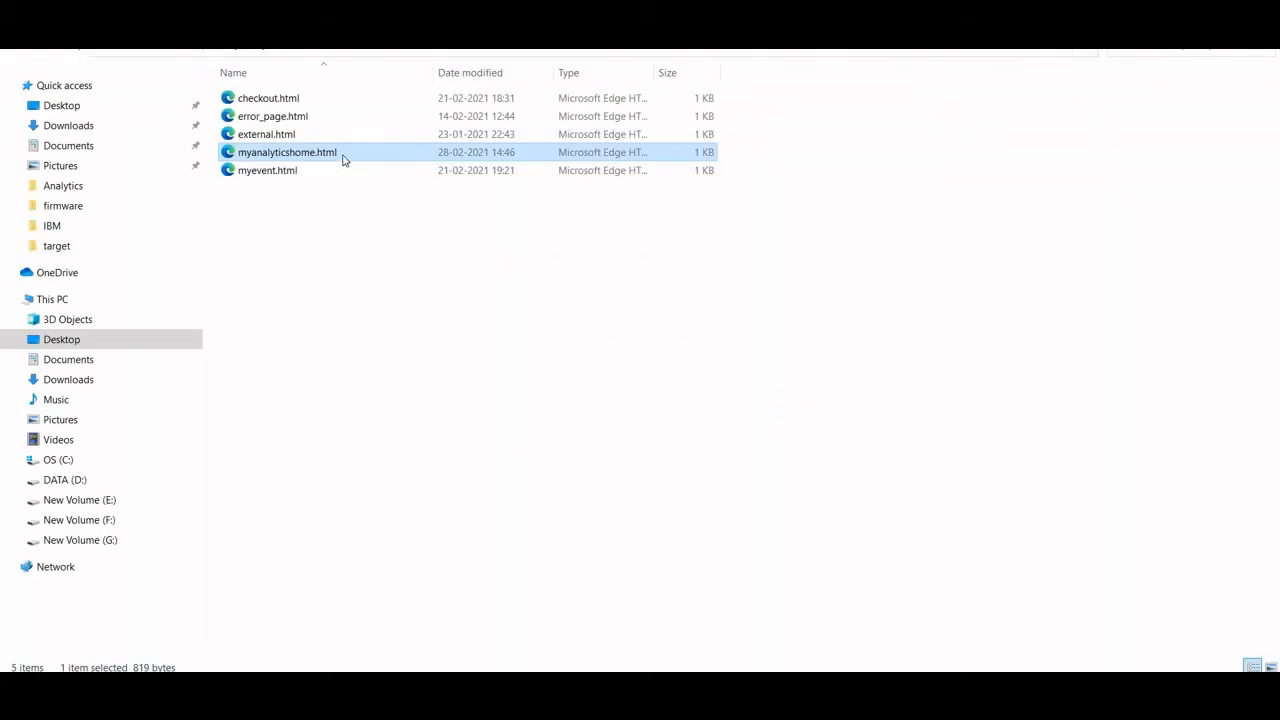
left_click_drag(344, 154, 421, 230)
key("alt+Tab")
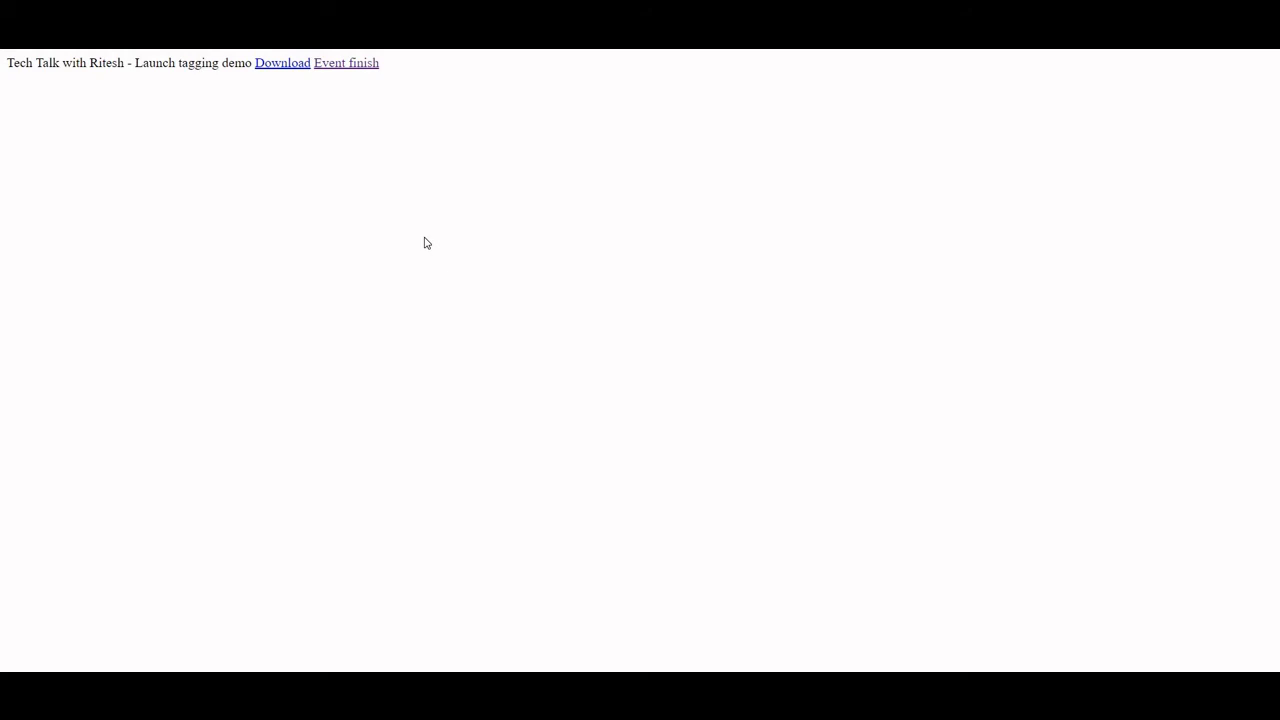
key("ctrl+shift+j")
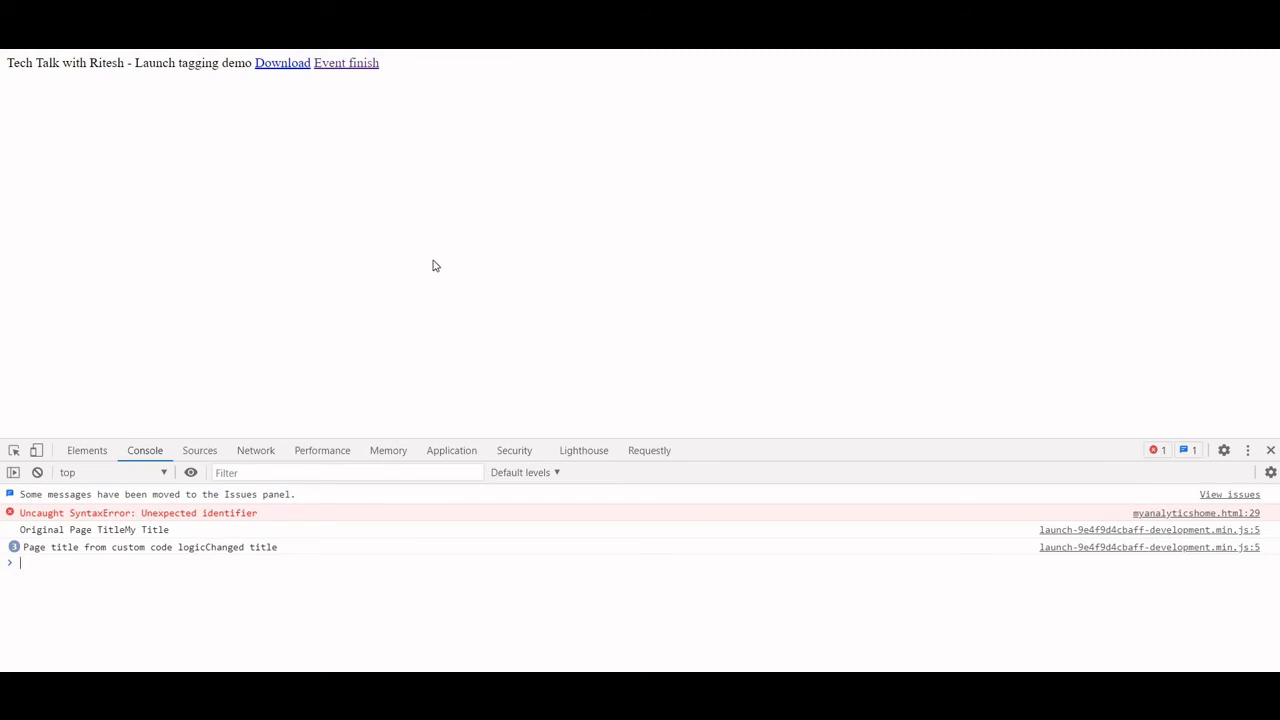
left_click(1185, 517)
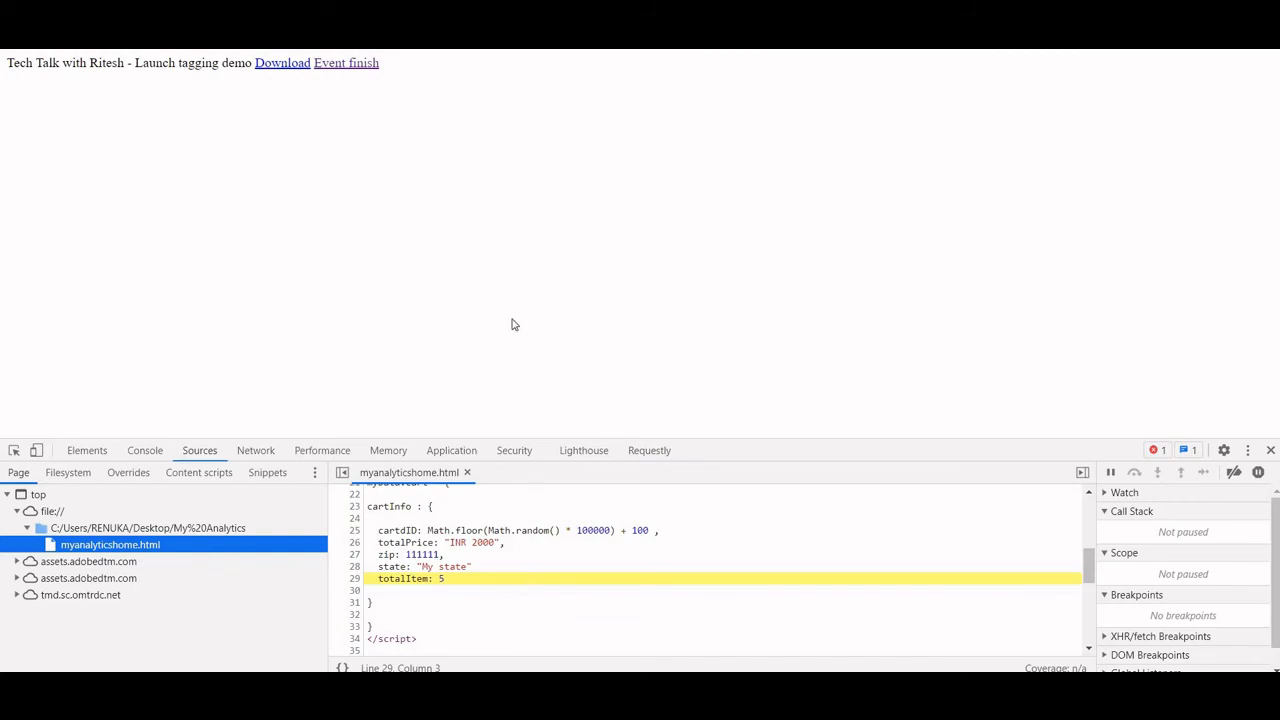
Switch to the text editor and add the missing comma after the "My state" value in cartInfo of myanalyticshome.html
key("alt+Tab")
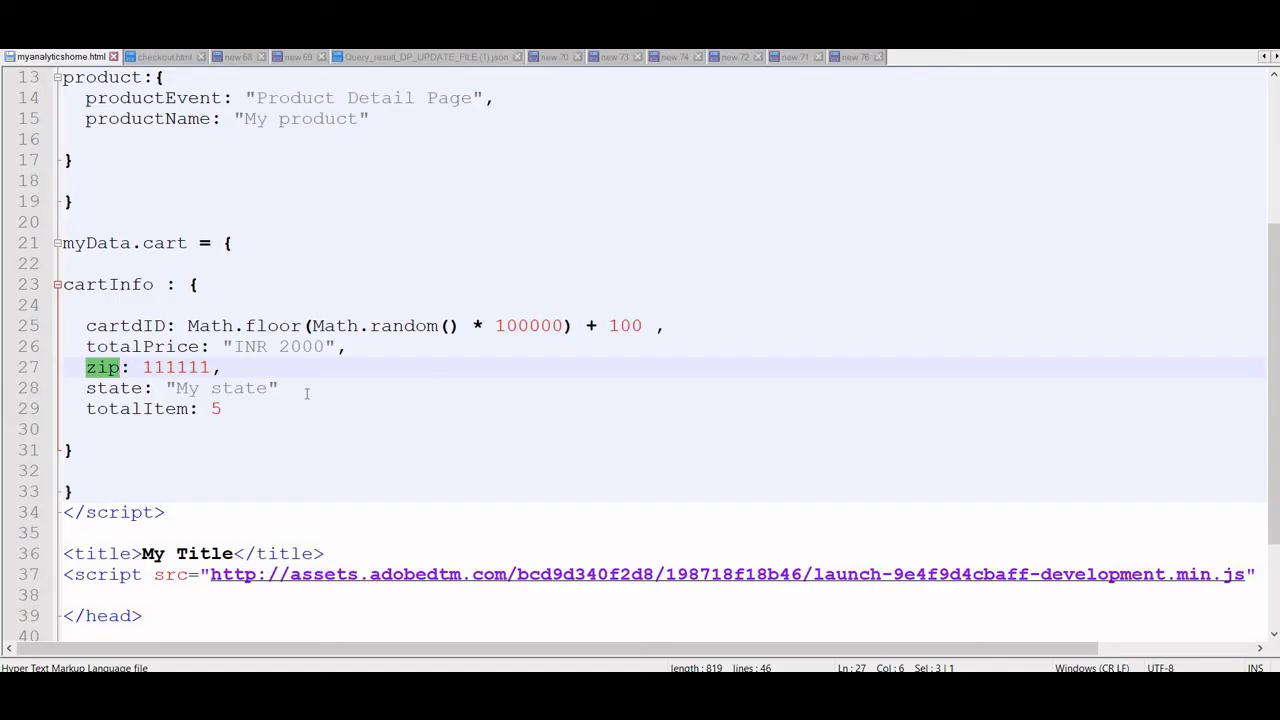
left_click(314, 394)
type(",")
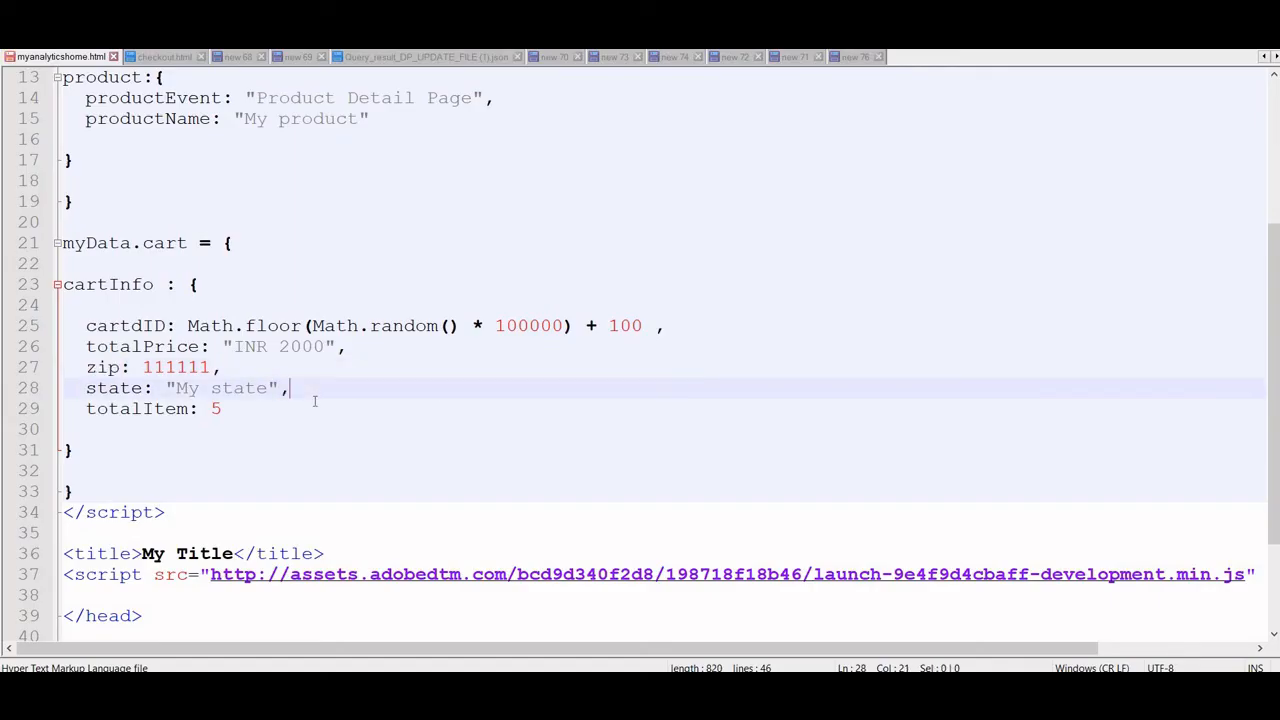
left_click(247, 410)
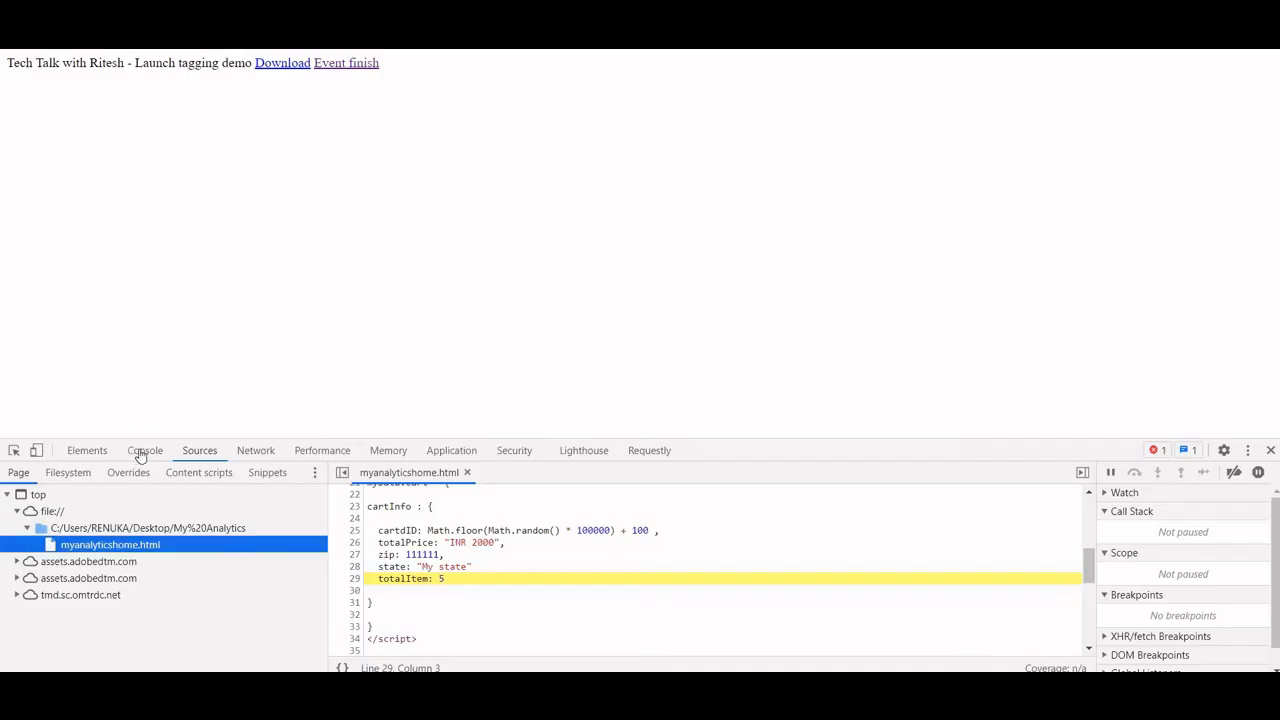
Return to the browser, clear the console and reload the demo page to check the corrected script
left_click(141, 453)
key("ctrl+l")
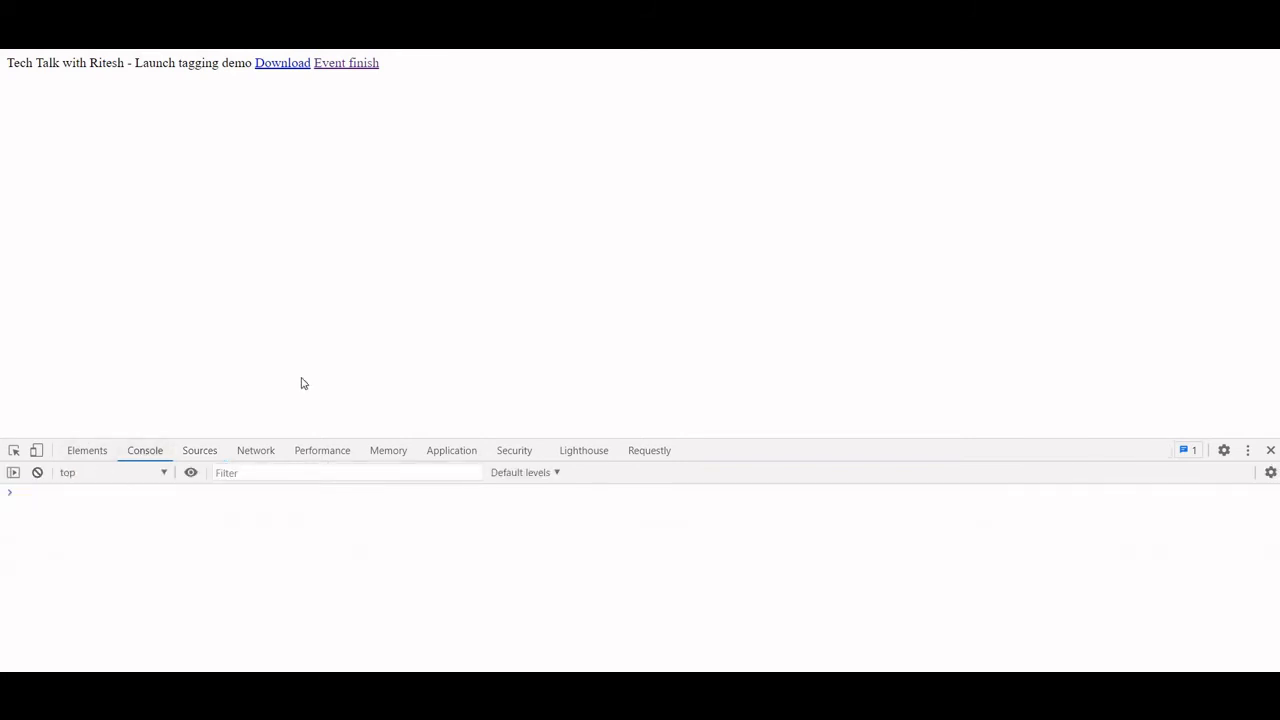
key("F5")
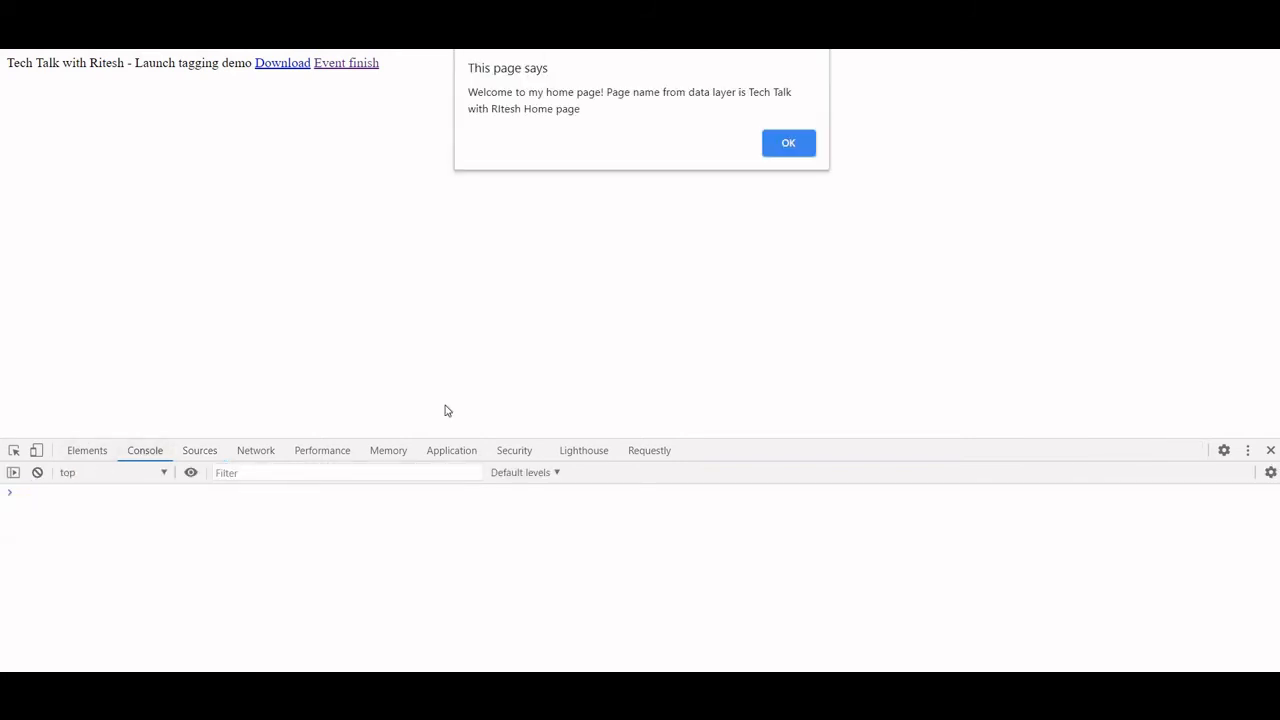
key("Return")
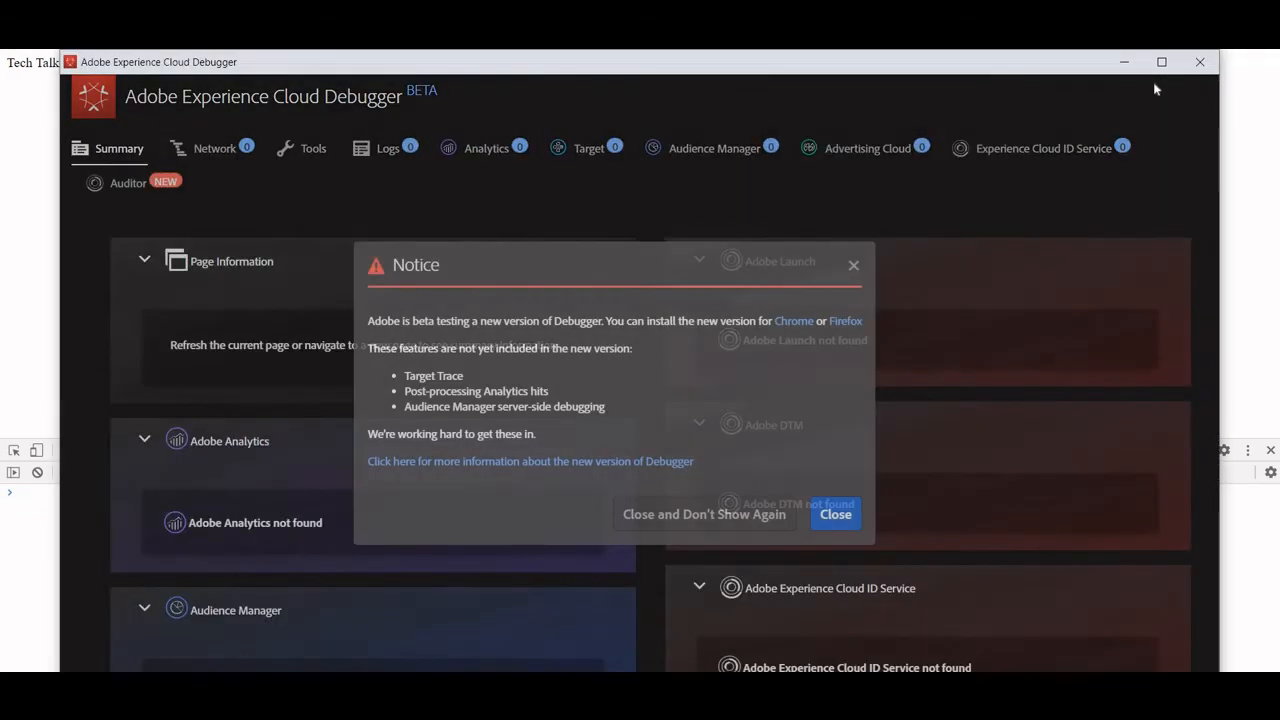
Show the network requests in Adobe Experience Cloud Debugger and dismiss the demo page's welcome alert to capture its Analytics hits
left_click(1163, 63)
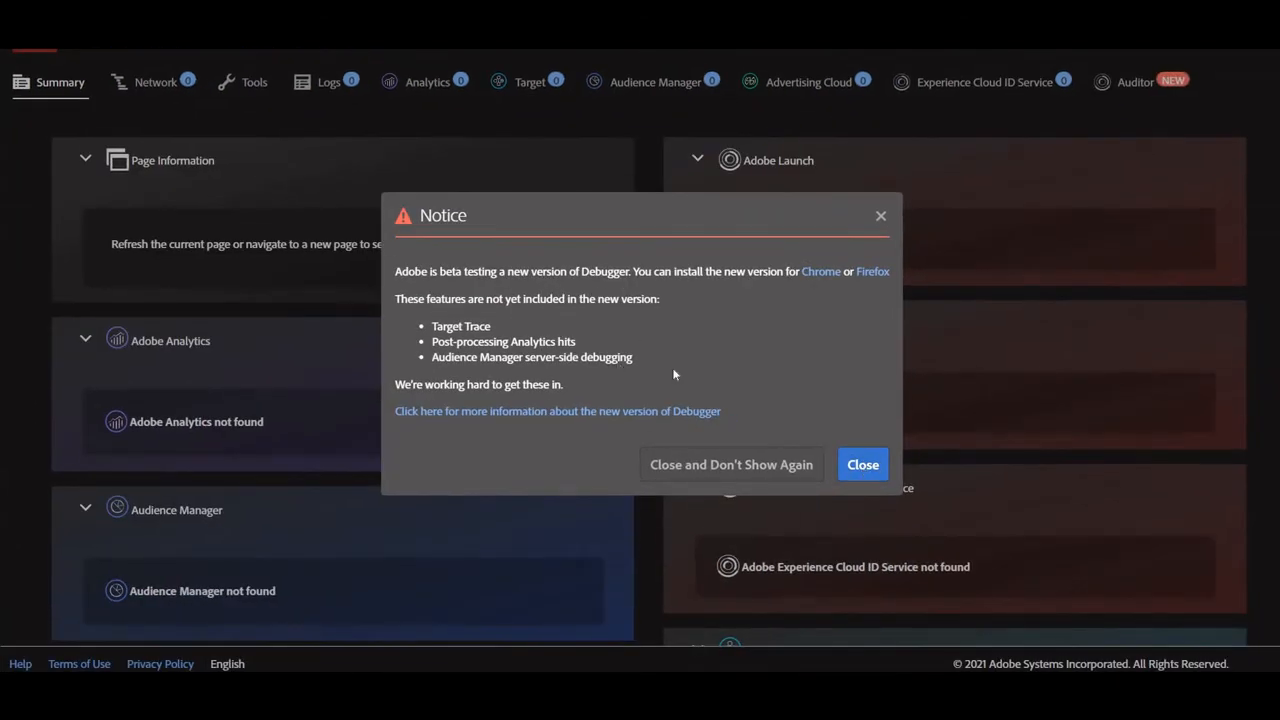
left_click(858, 466)
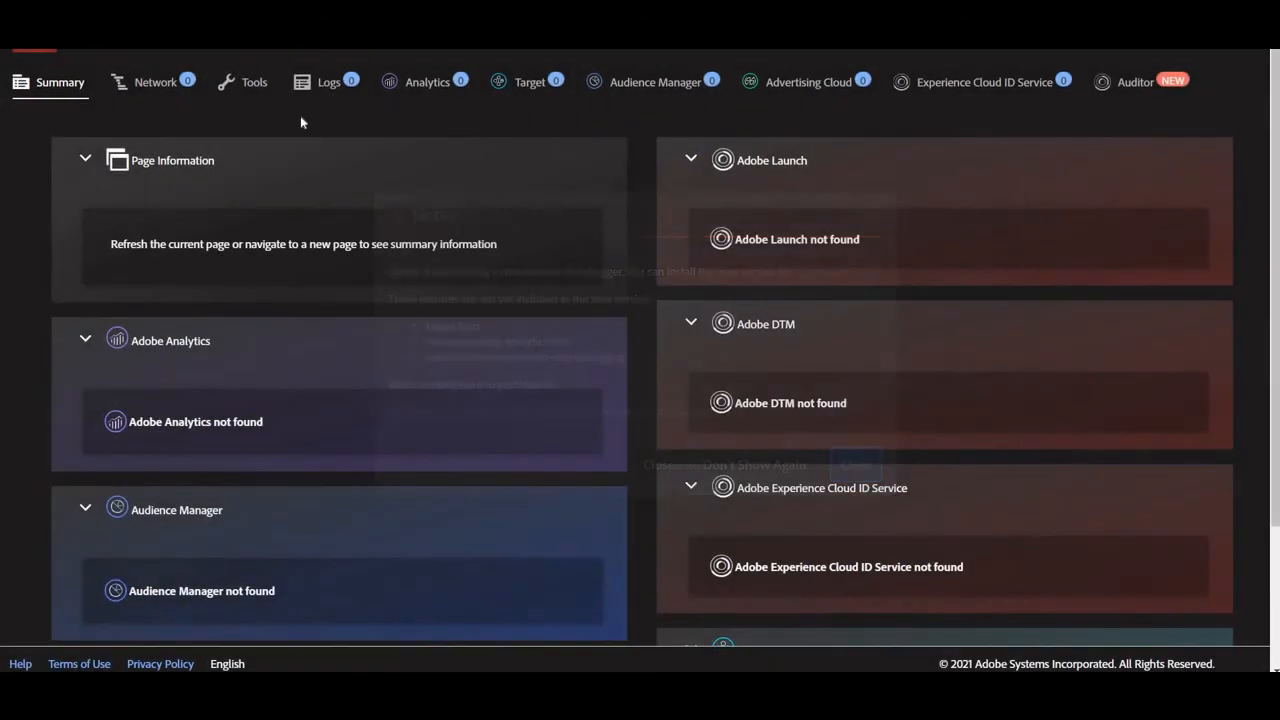
left_click(158, 84)
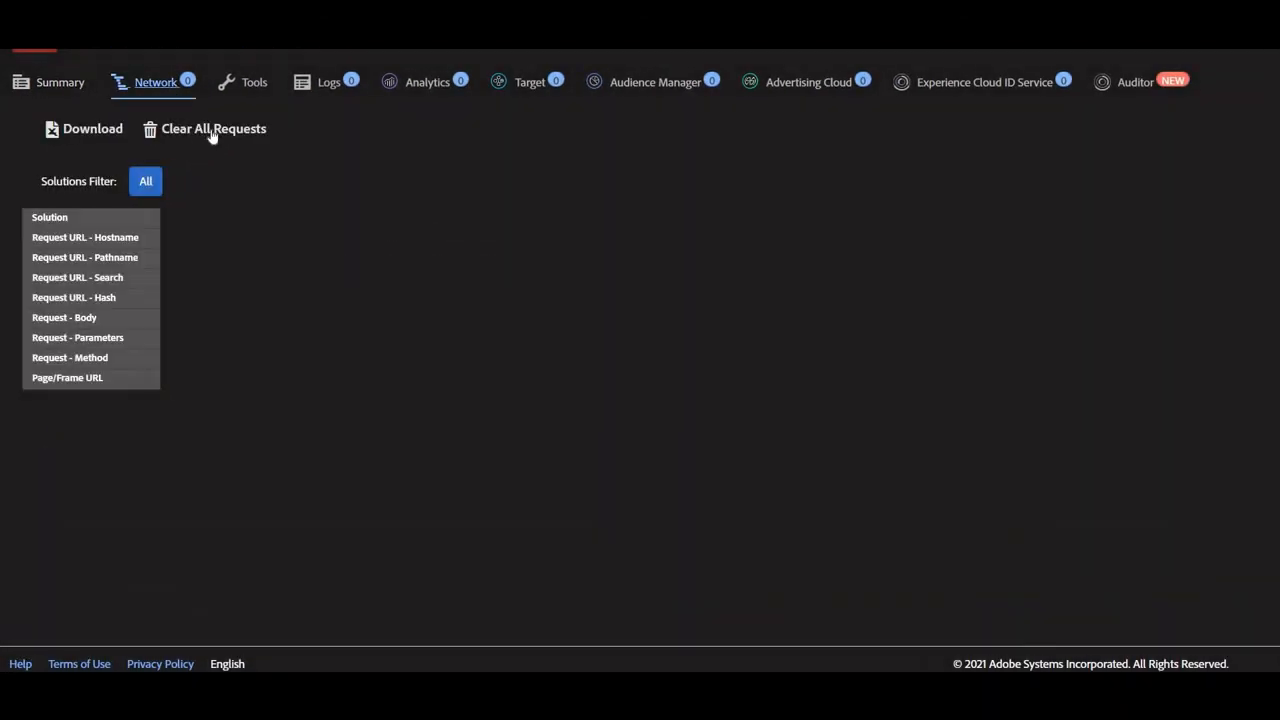
key("alt+Tab")
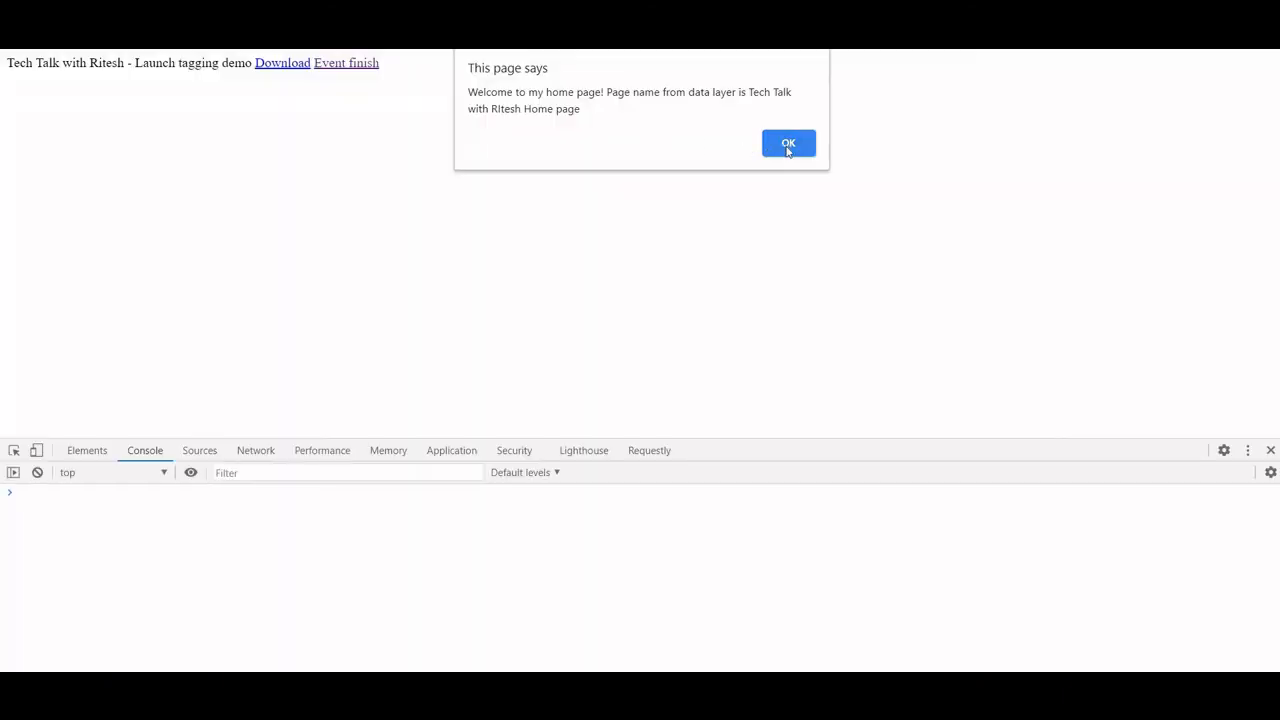
key("Return")
key("alt+Tab")
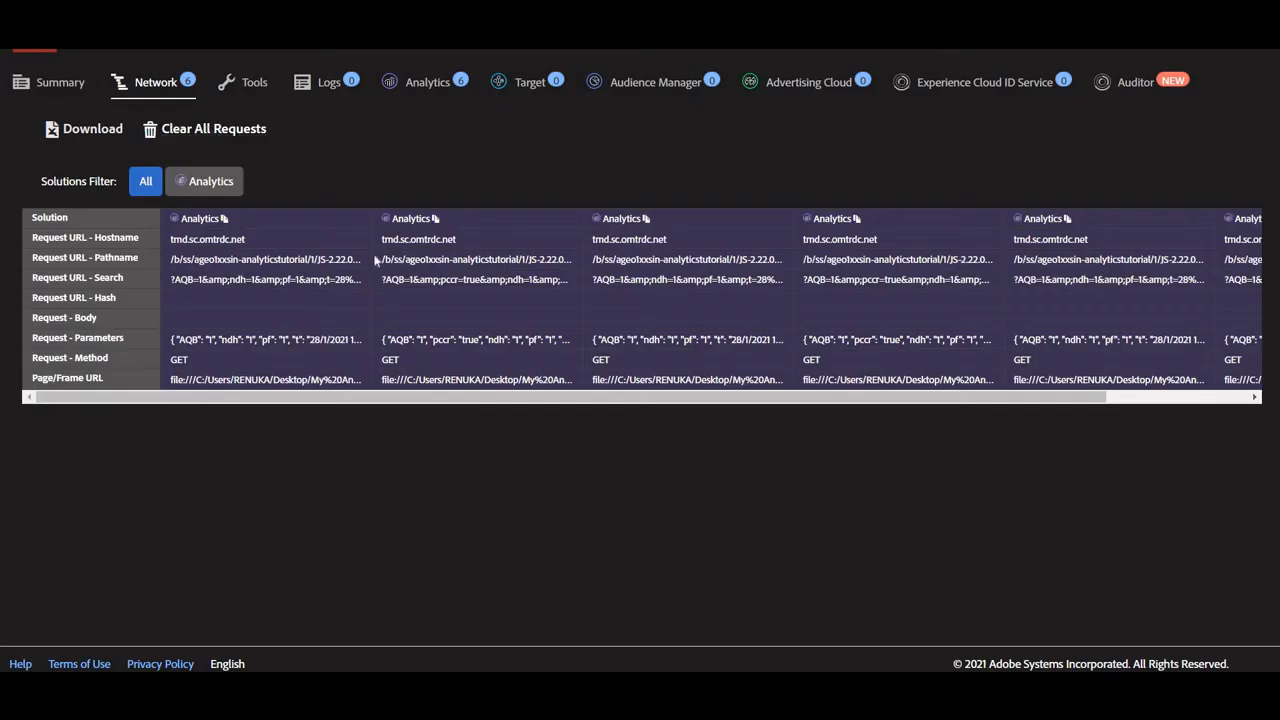
Reload the demo page, dismiss its welcome alert and show the network requests in the browser's developer tools
key("alt+Tab")
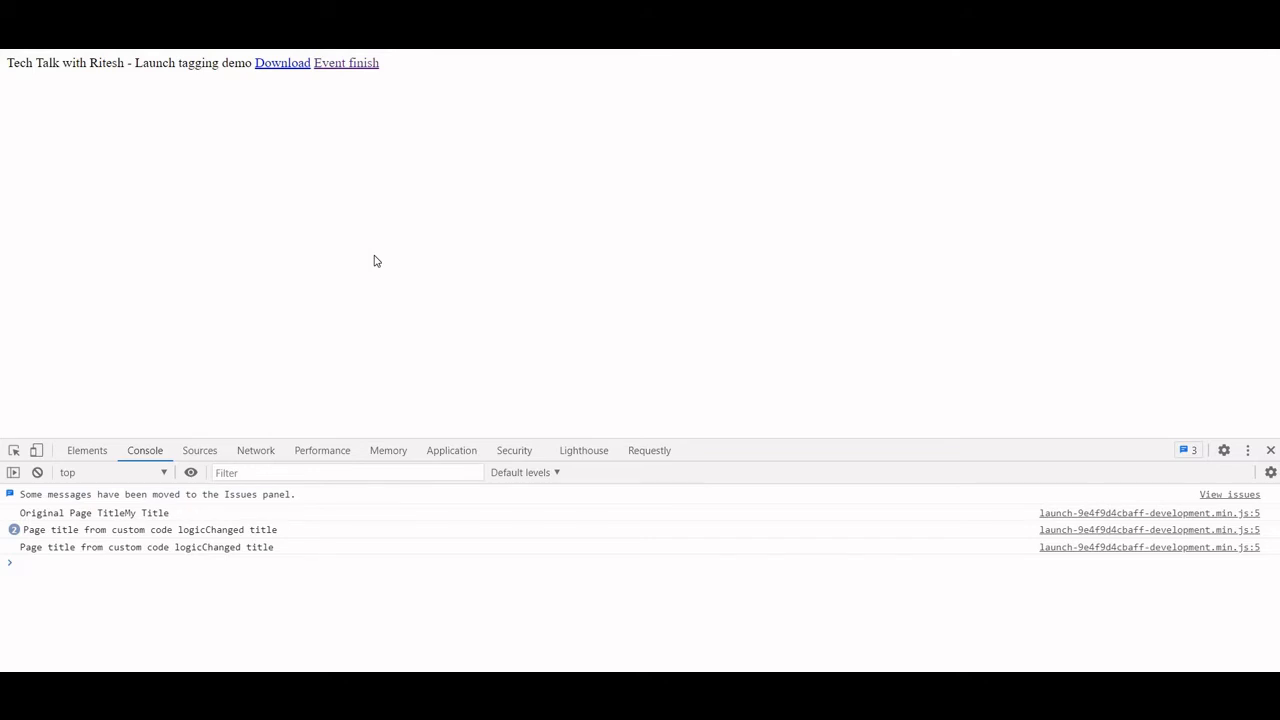
key("F5")
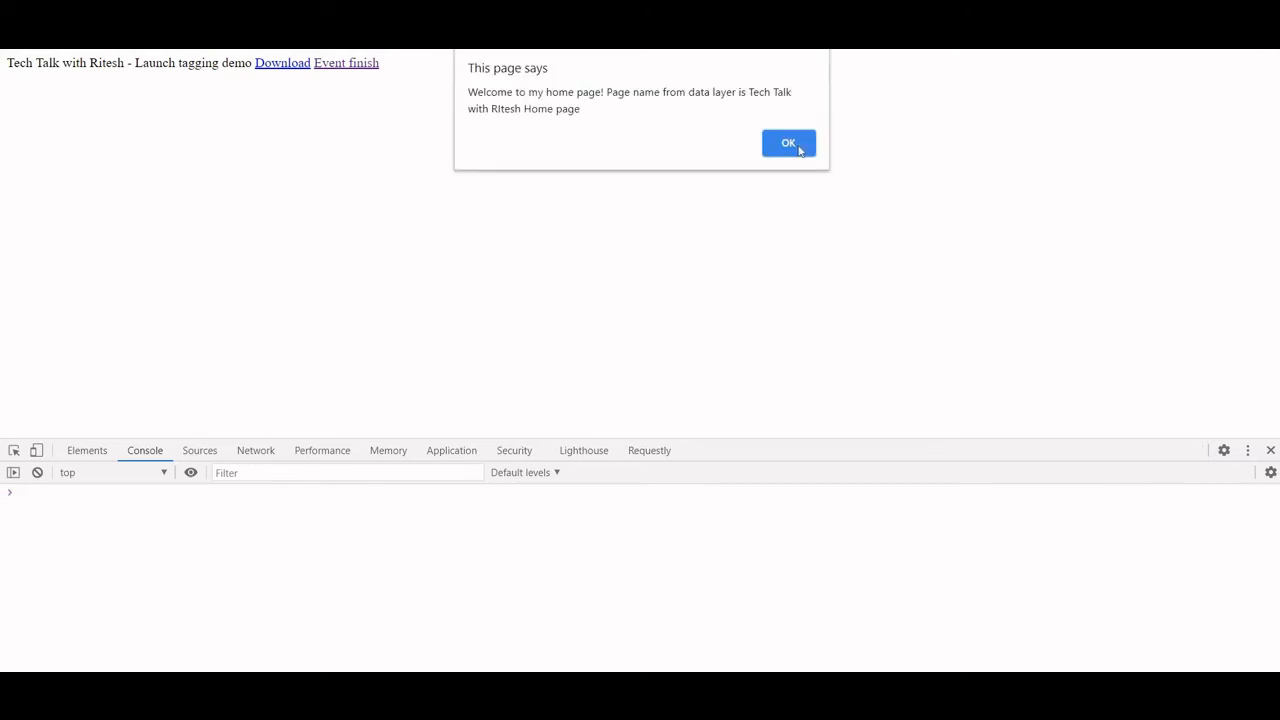
key("Return")
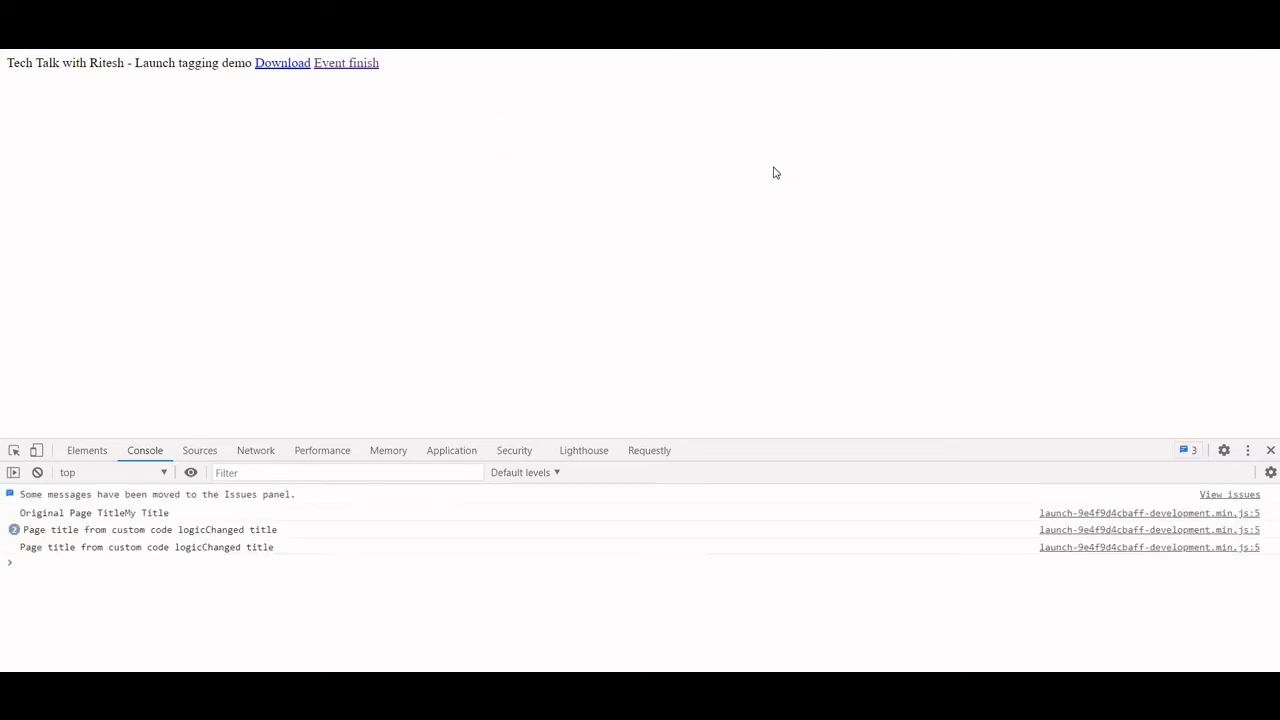
left_click(253, 455)
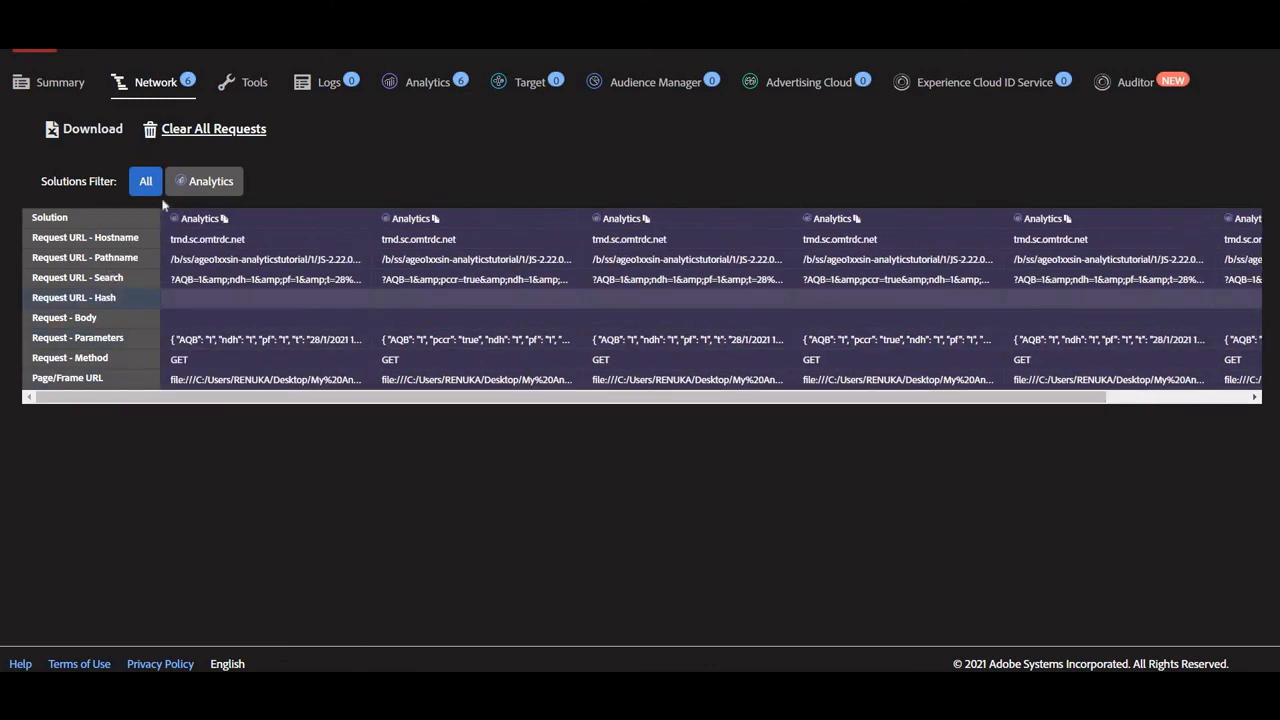
Filter the debugger's requests to Analytics and examine the State/Province, Zip Code, Purchase ID and Transaction ID values
left_click(205, 184)
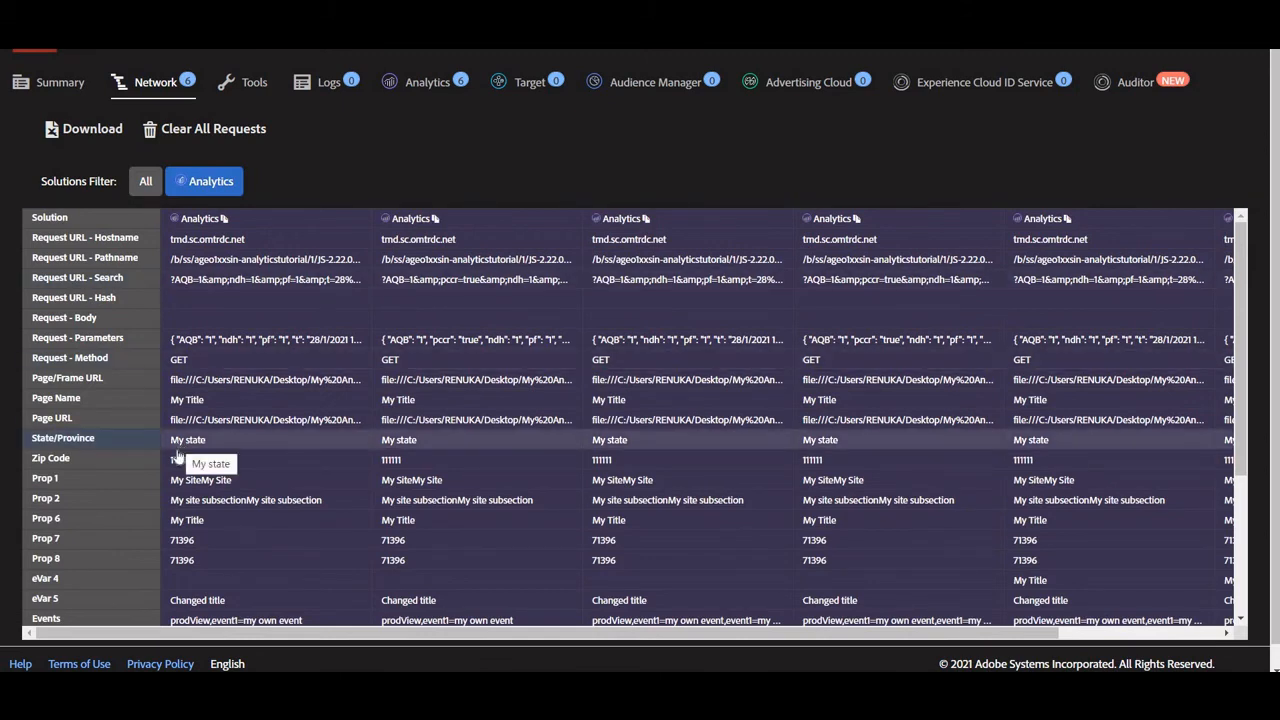
scroll(177, 456, "down", 3)
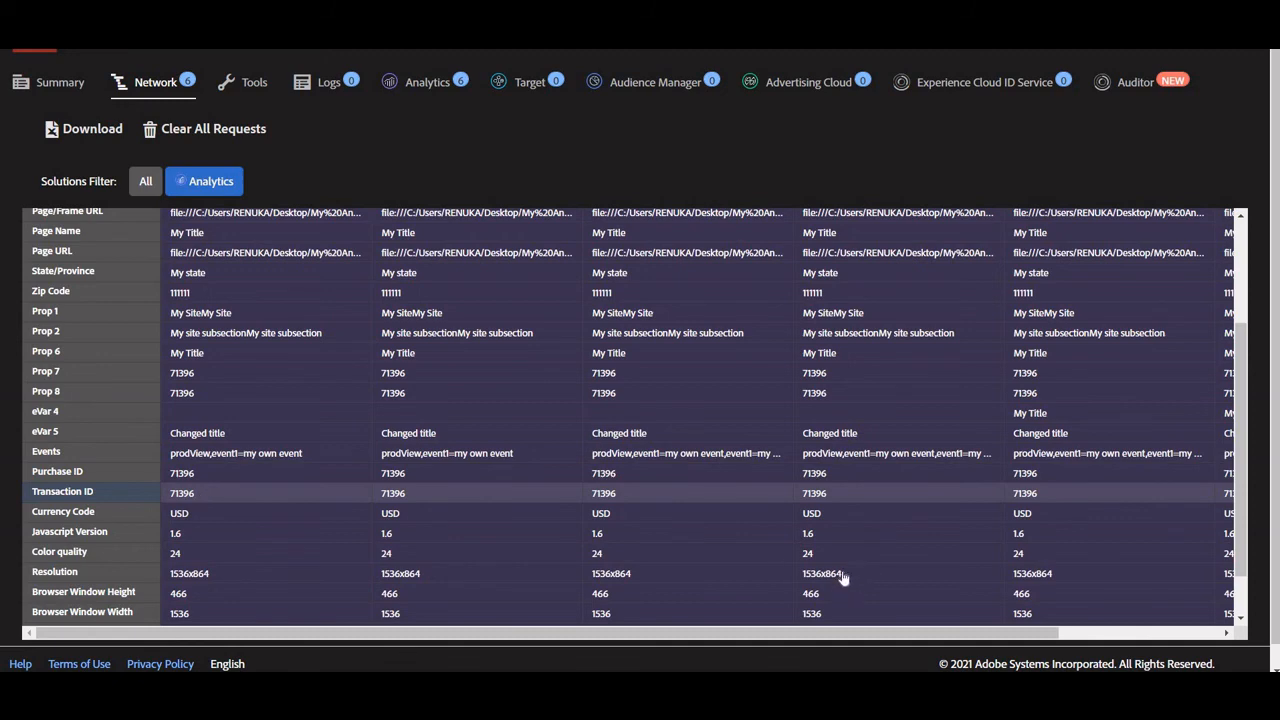
scroll(1015, 638, "right", 3)
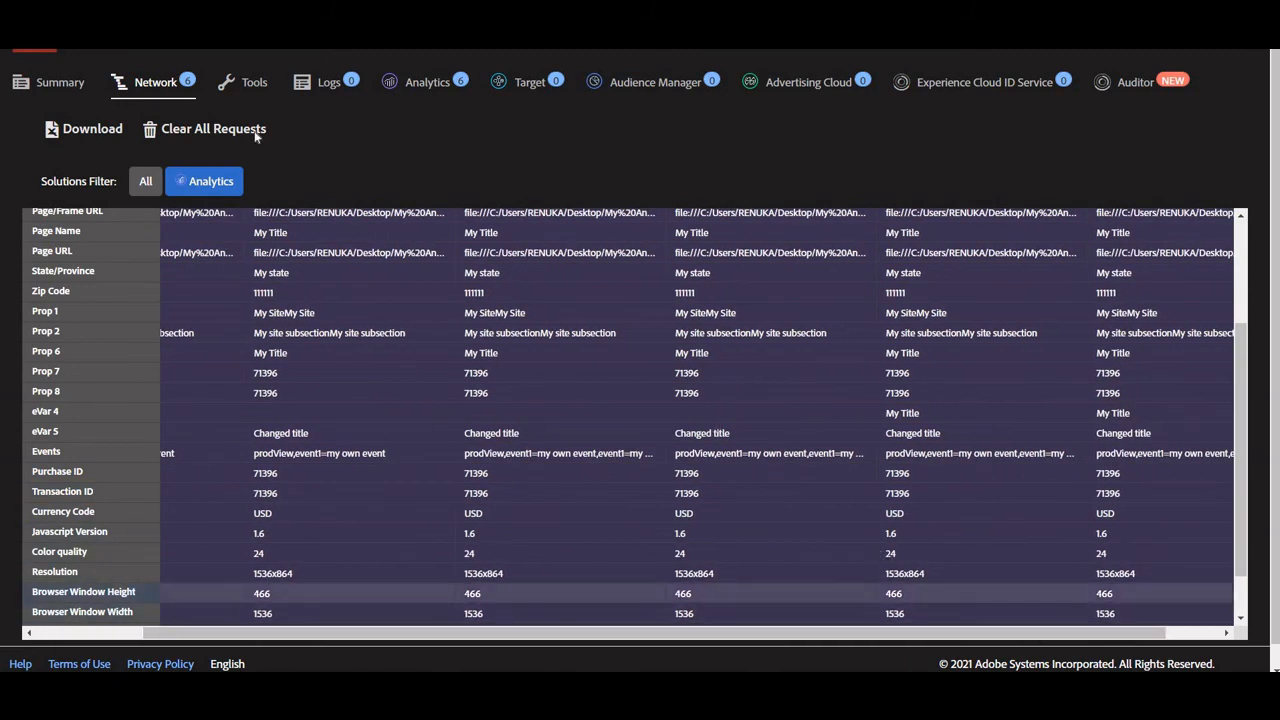
Reload the demo page once more, dismiss the welcome alert and return to the debugger's Analytics requests
left_click(95, 35)
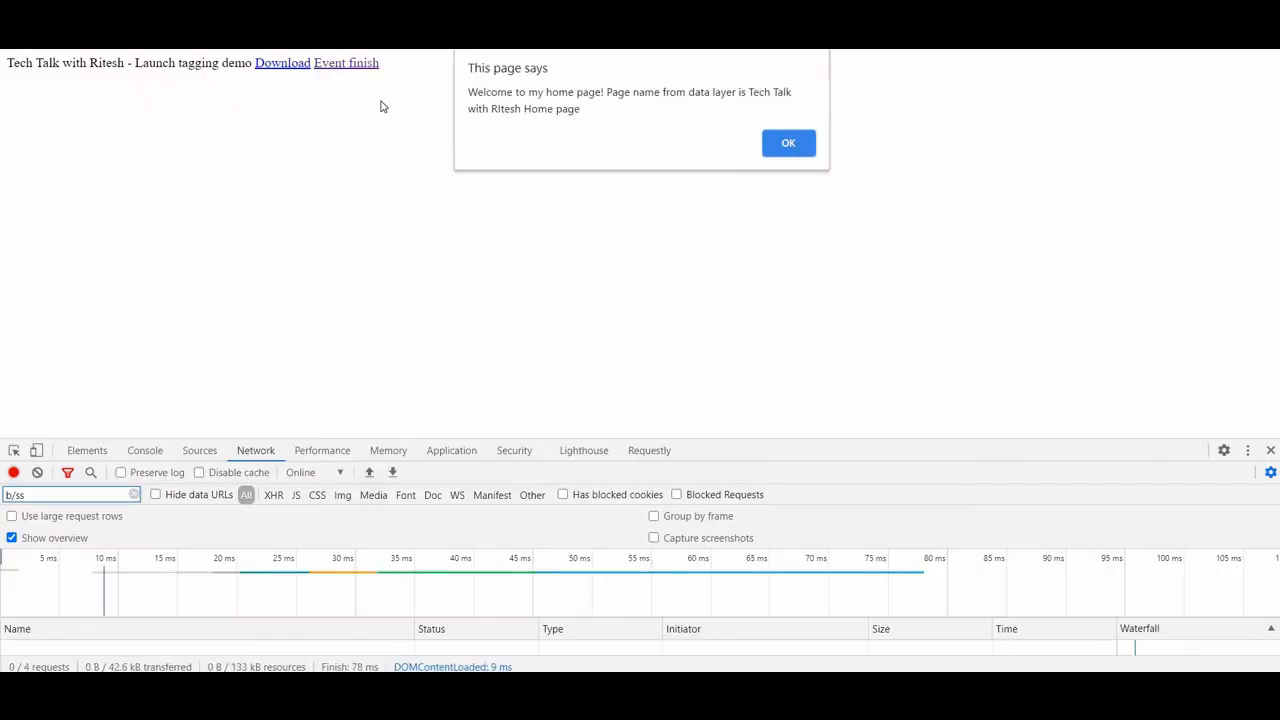
left_click(780, 152)
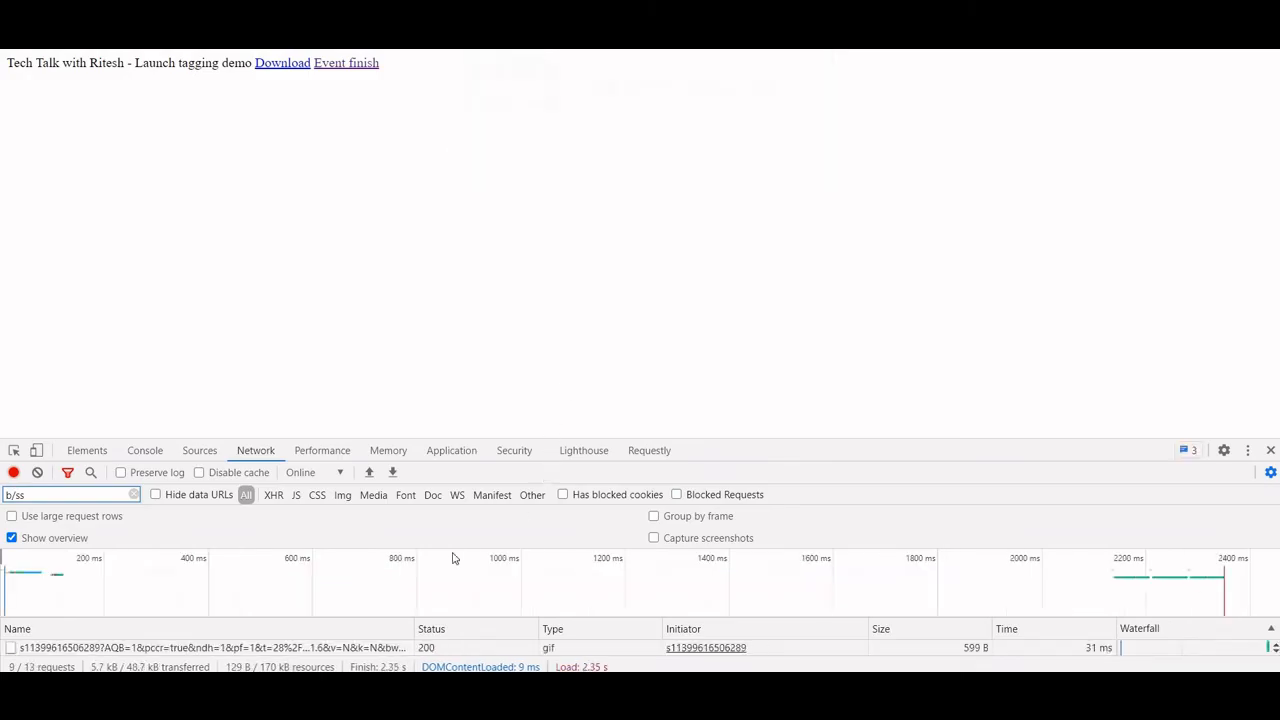
key("alt+Tab")
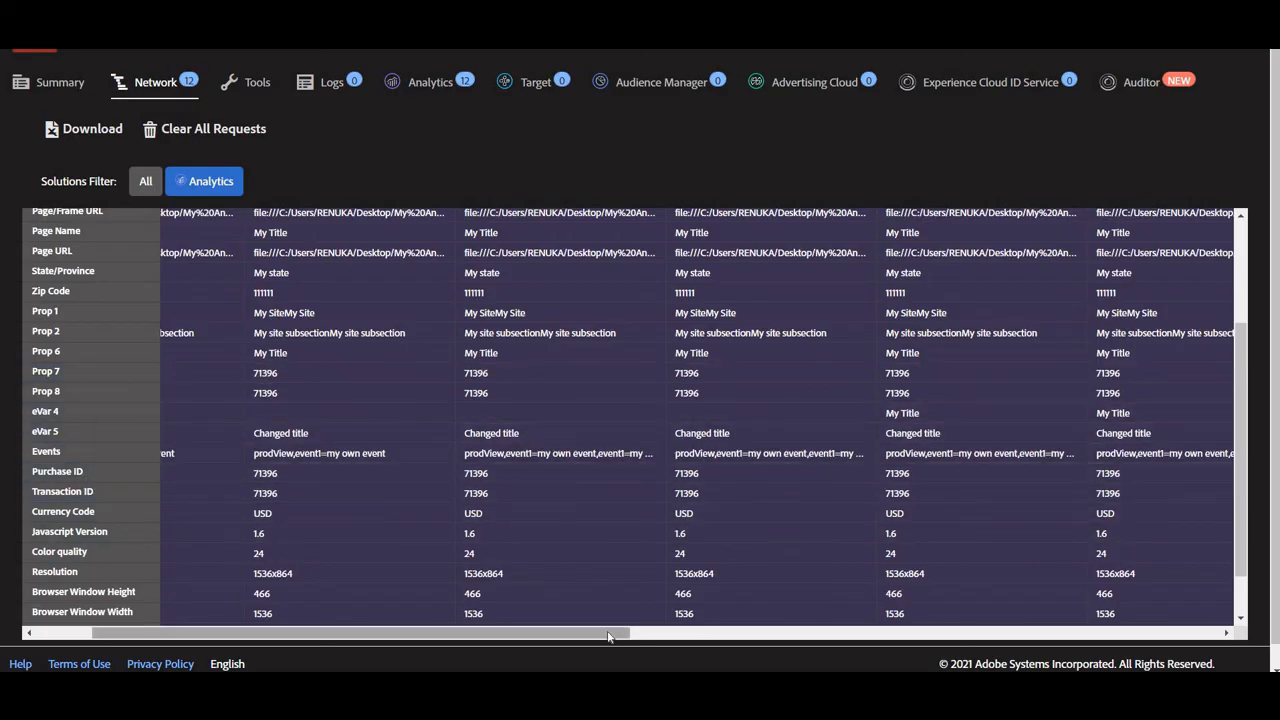
Examine the newest Analytics hits' Purchase ID, Transaction ID, State/Province and Zip Code values, comparing them with the earlier page load's hits
left_click(1026, 634)
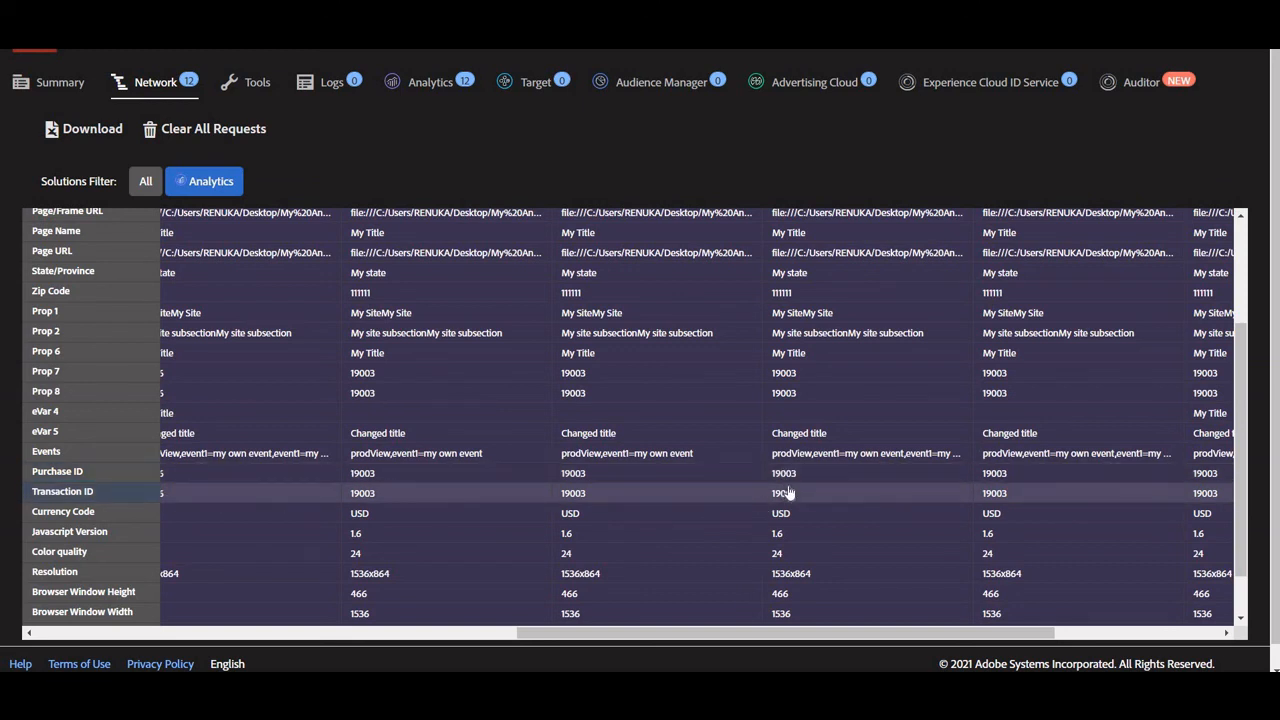
scroll(788, 493, "up", 2)
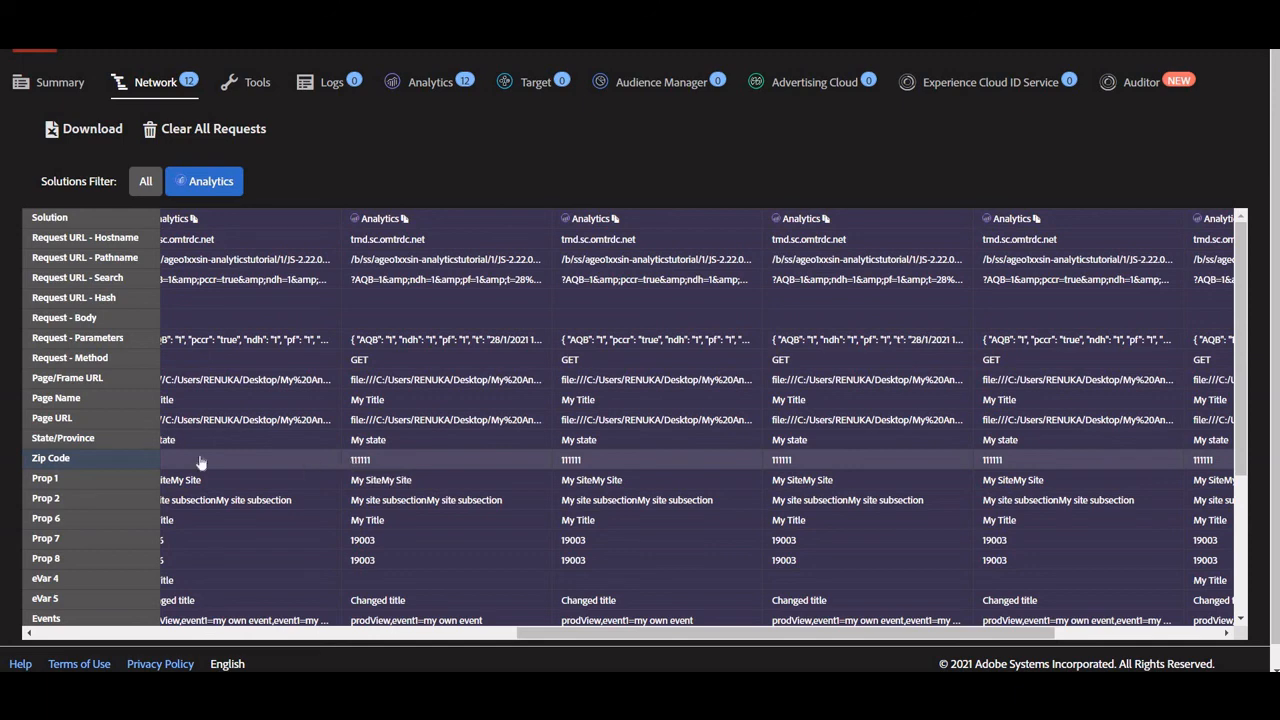
scroll(191, 467, "down", 3)
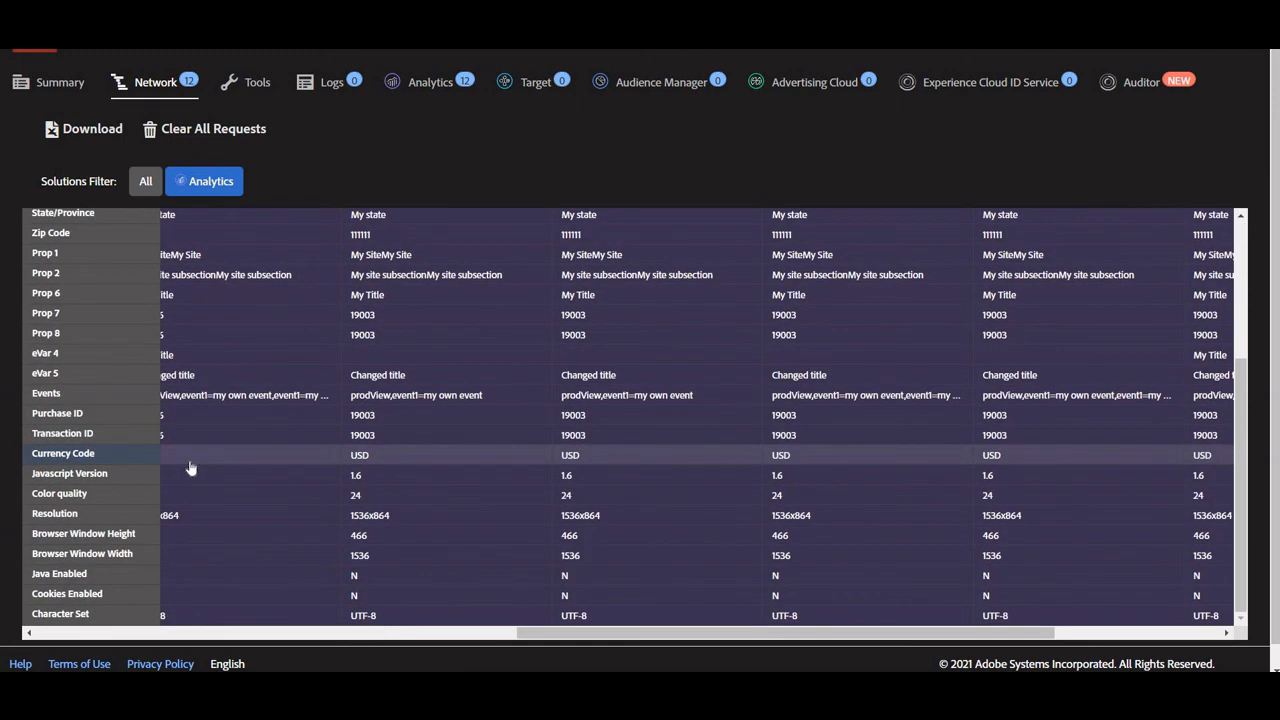
scroll(191, 467, "down", 1)
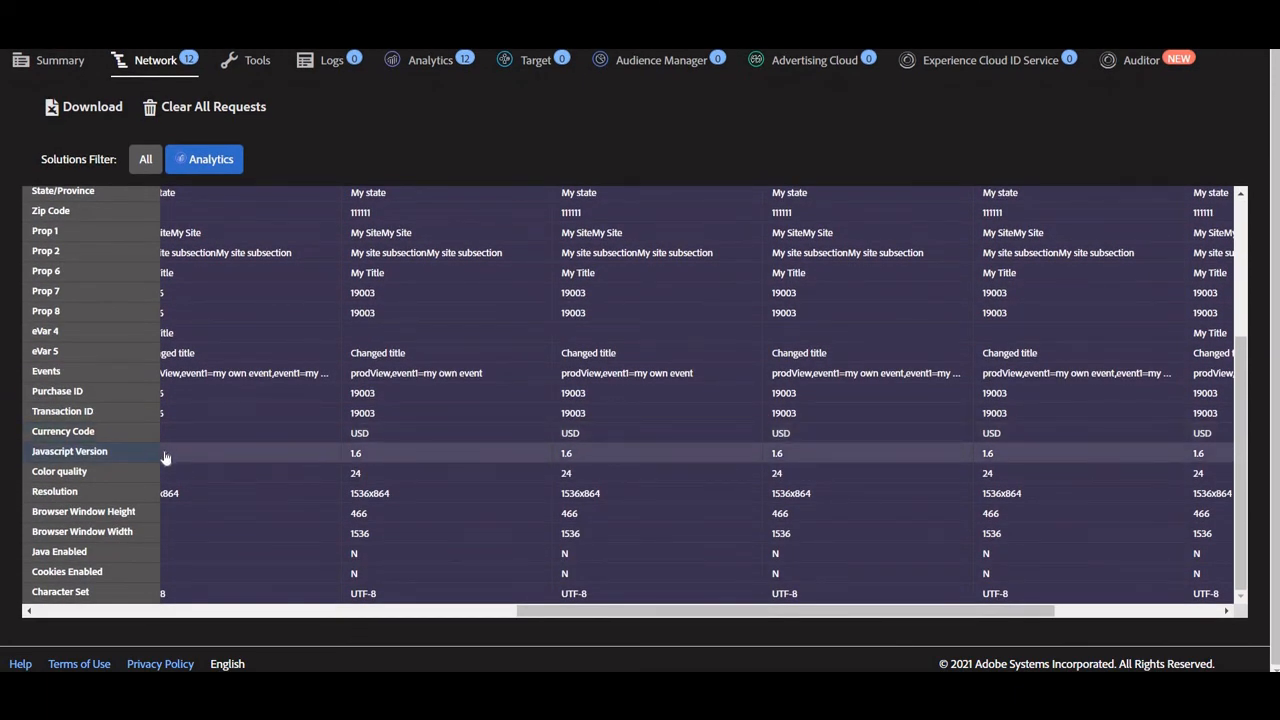
scroll(166, 458, "up", 1)
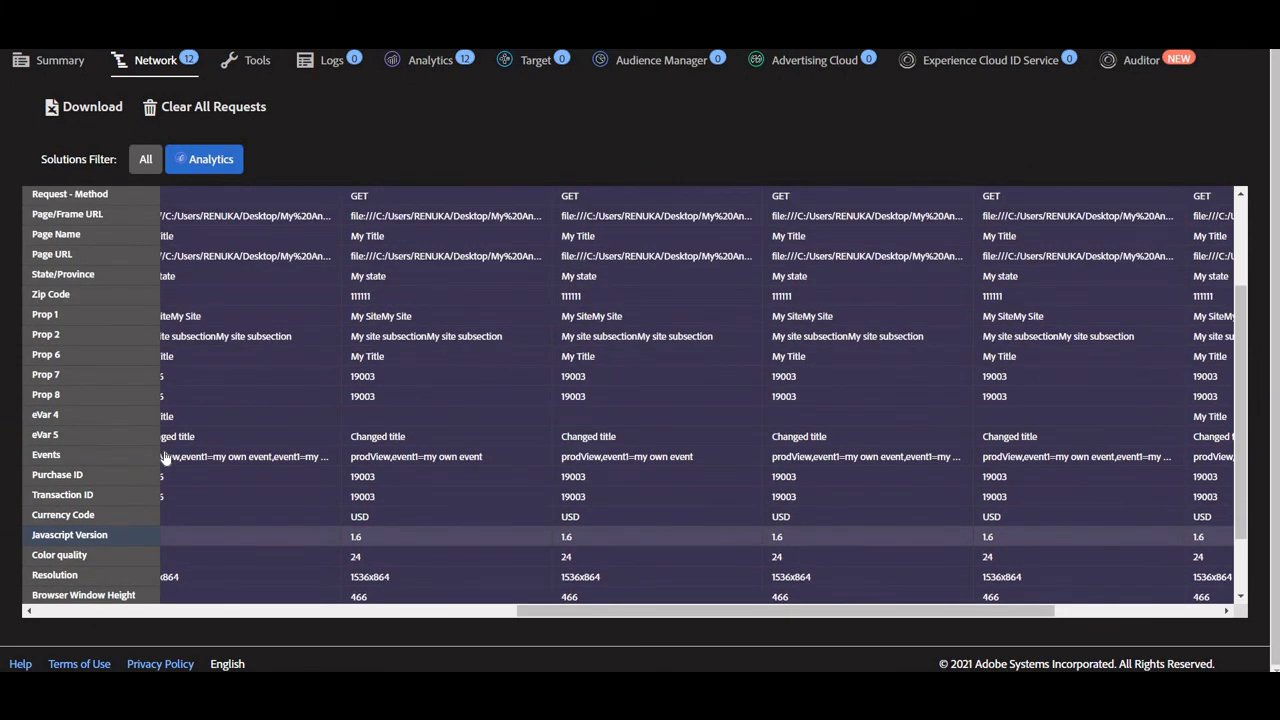
scroll(113, 390, "up", 2)
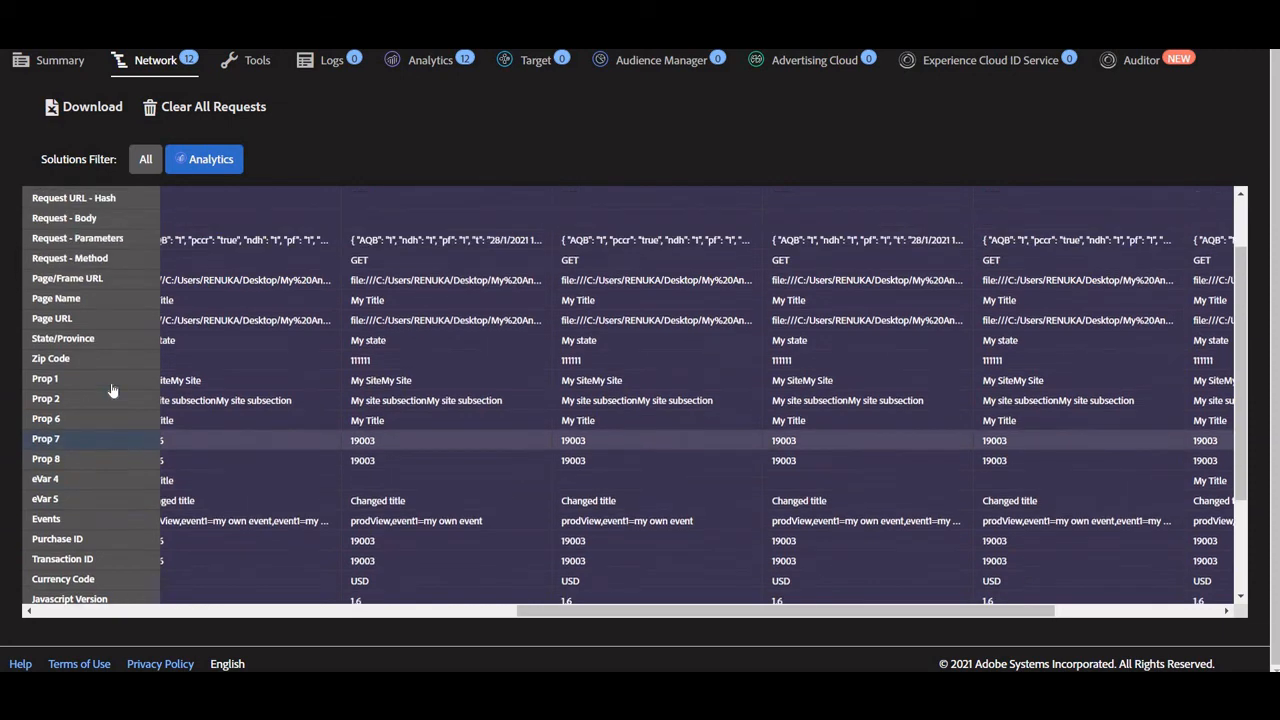
scroll(113, 390, "up", 1)
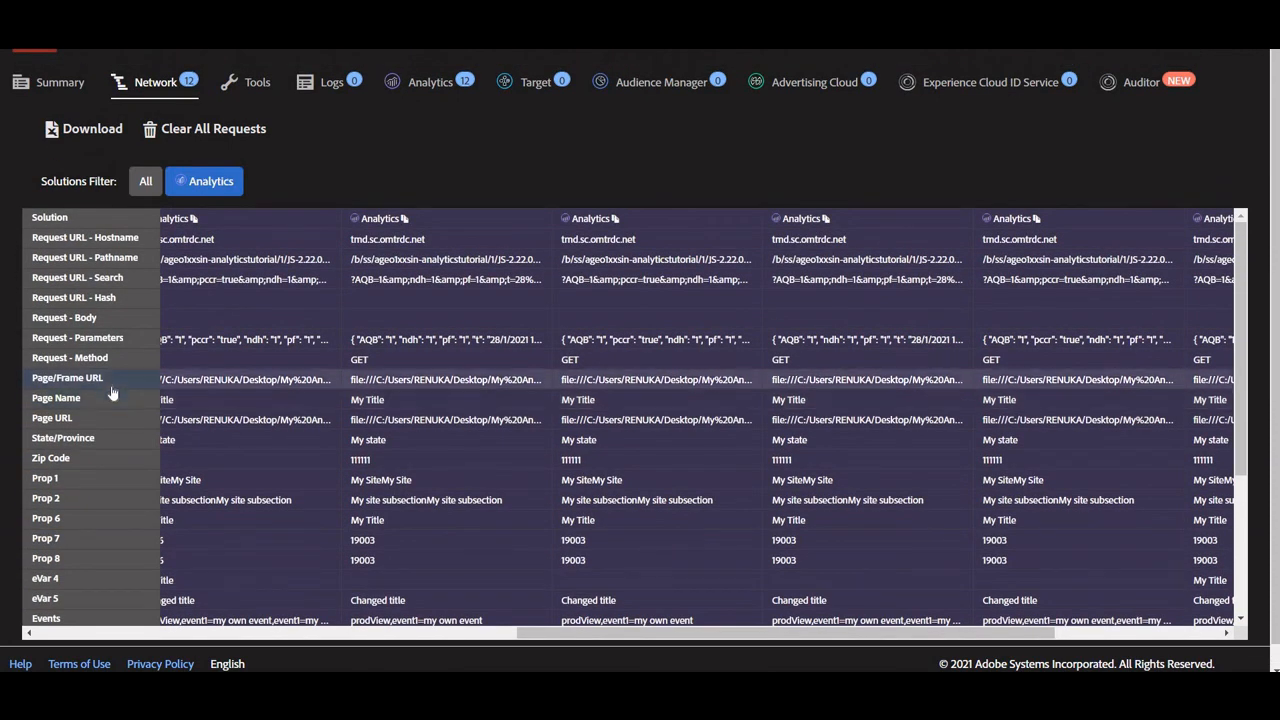